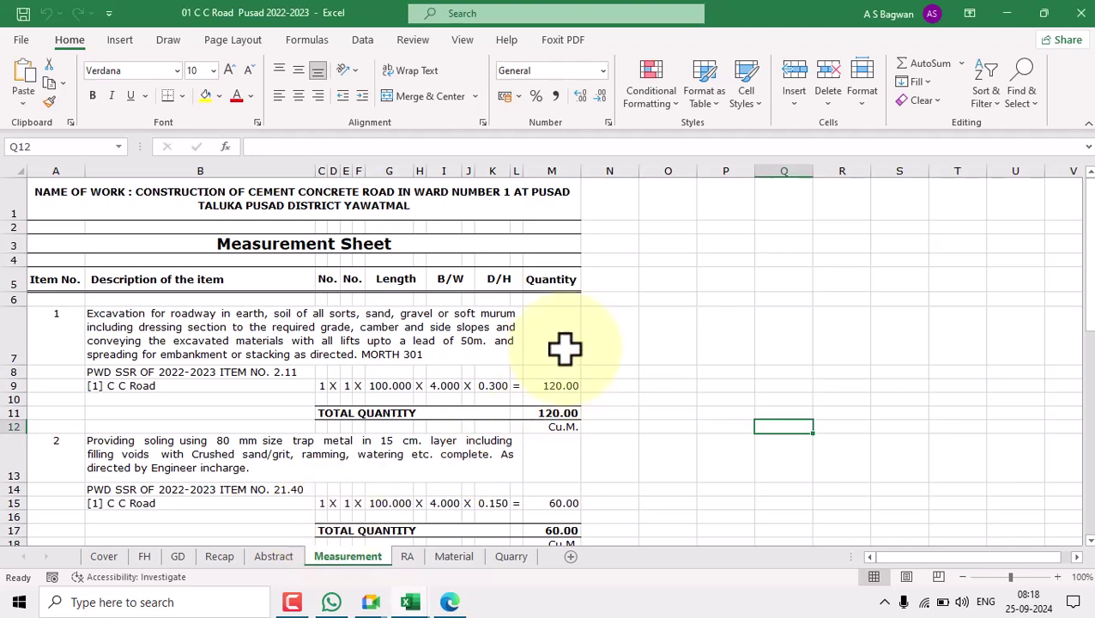
- Review the work items and their quantities on the Measurement sheet, down to the M-20 cement concrete item 4
scroll(686, 314, "down", 2)
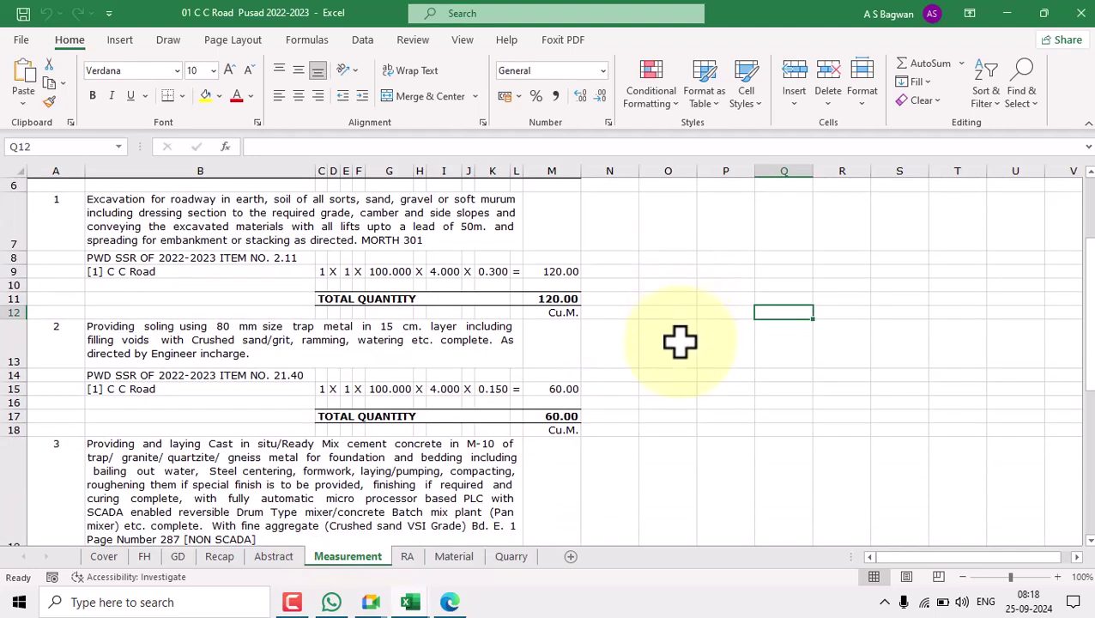
scroll(678, 343, "up", 2)
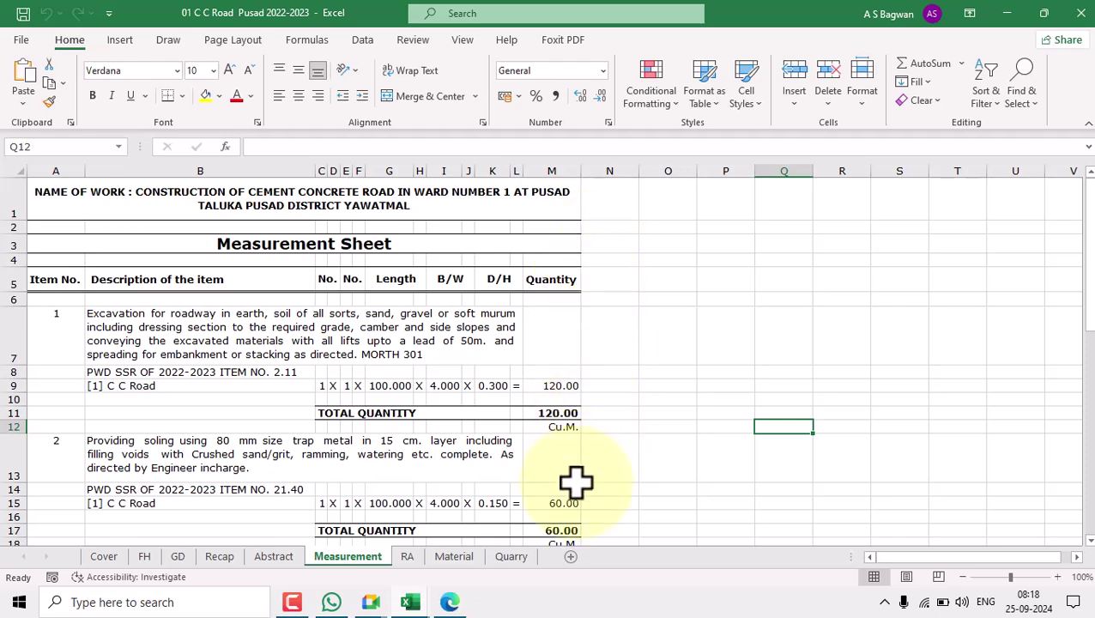
scroll(391, 381, "down", 5)
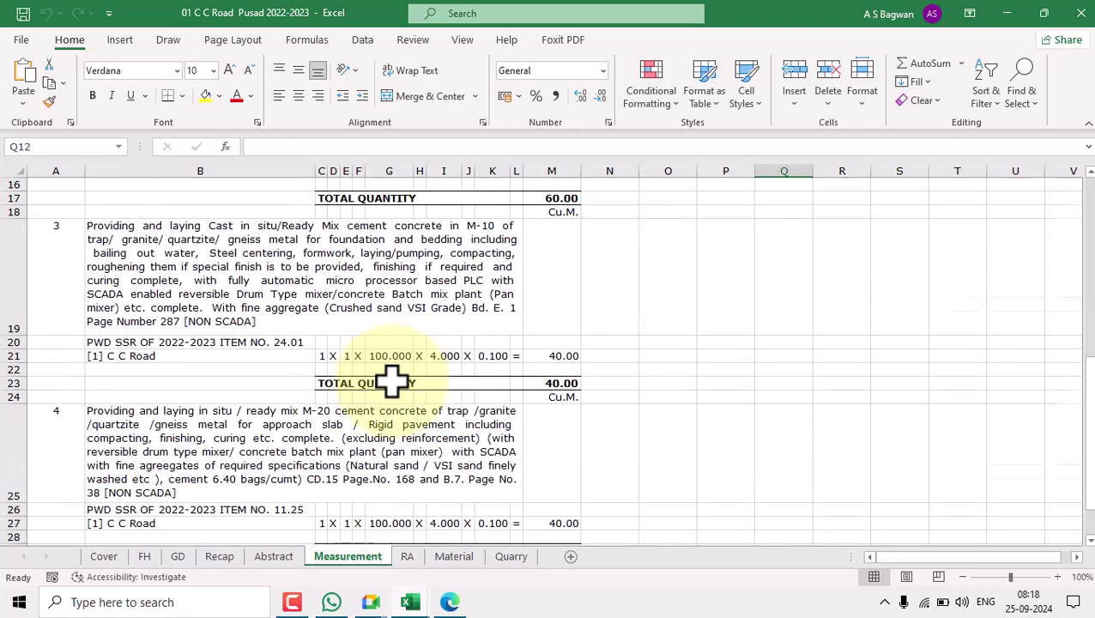
scroll(392, 381, "down", 2)
left_click(318, 281)
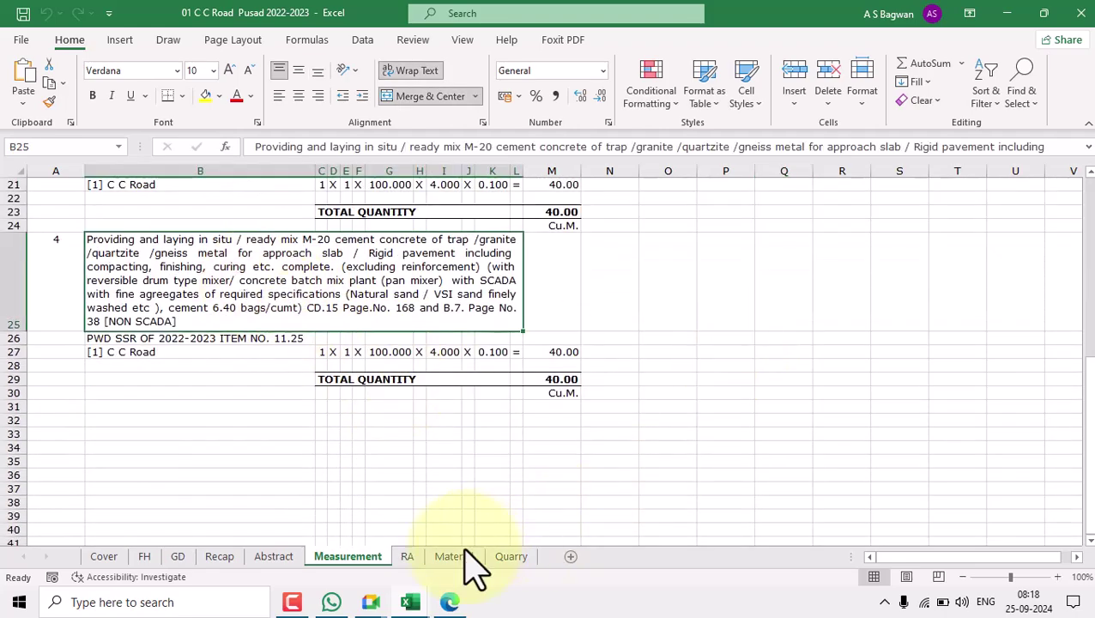
- Examine the rate analysis of item 4, the M-20 cement concrete, on the RA sheet
left_click(408, 556)
scroll(452, 386, "down", 8)
scroll(453, 391, "down", 12)
scroll(448, 406, "down", 2)
scroll(280, 235, "up", 2)
left_click(268, 309)
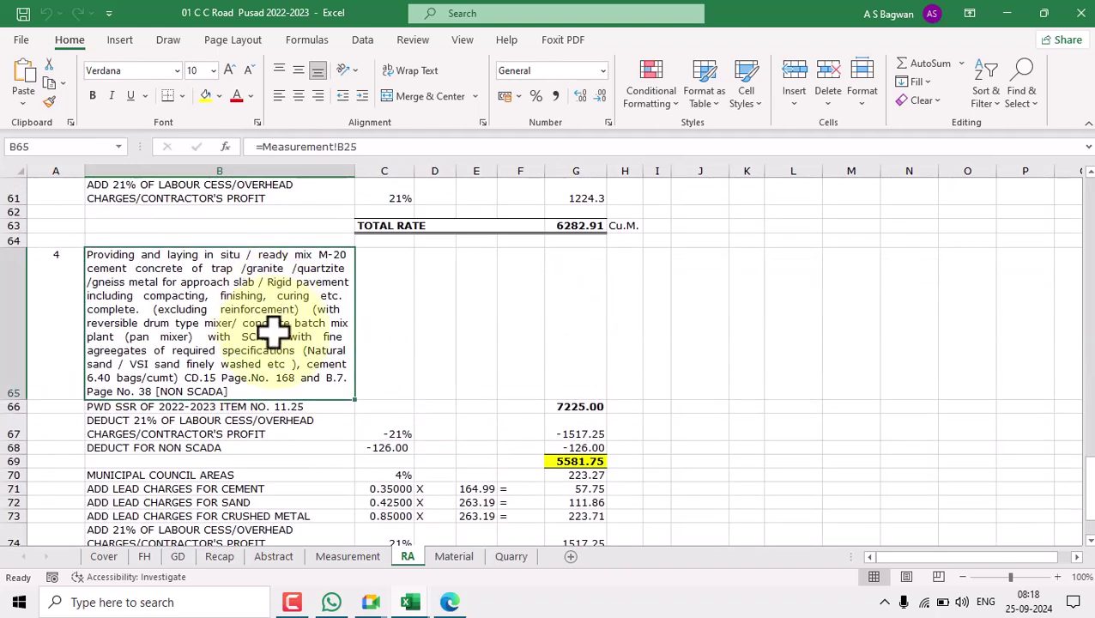
- Review the Material sheet's columns from Cement to Steel and check its print preview
left_click(454, 557)
scroll(786, 335, "up", 2)
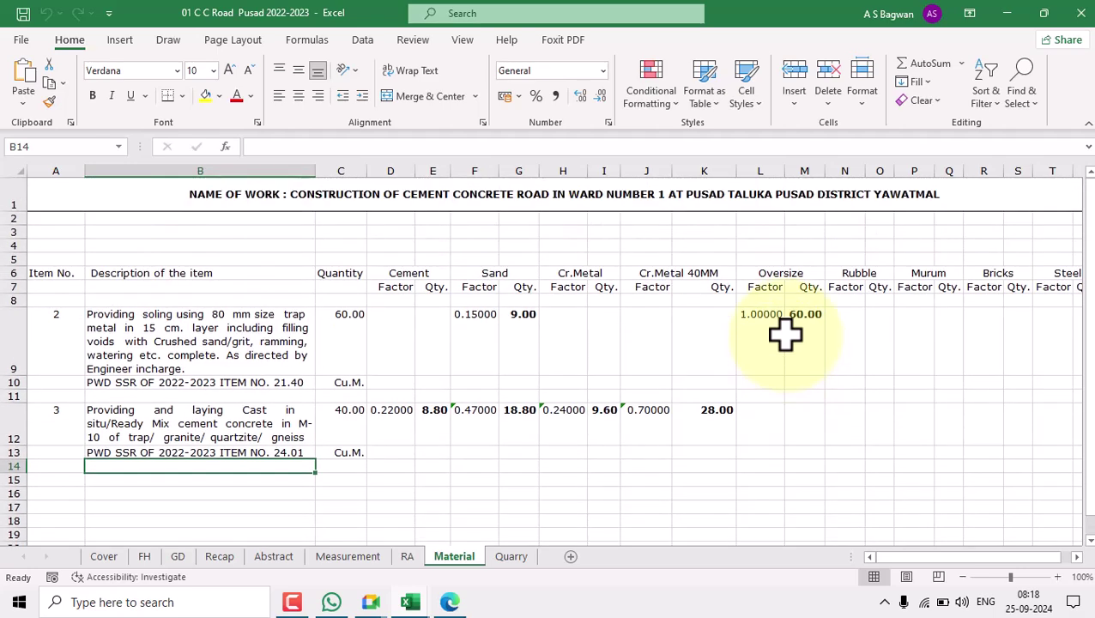
left_click_drag(911, 558, 944, 558)
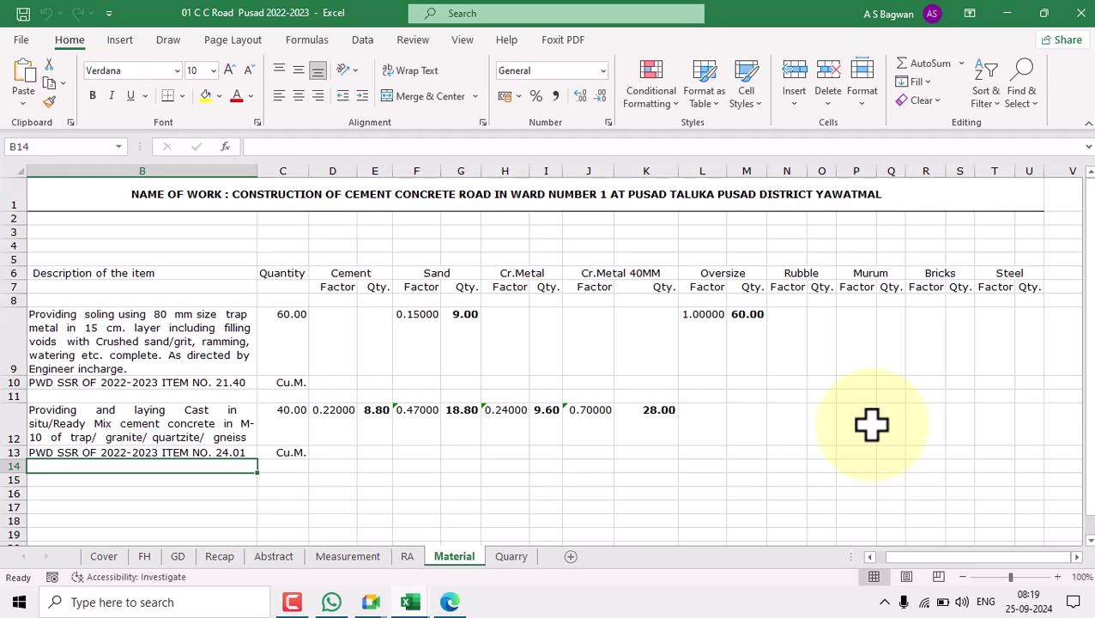
key("ctrl+p")
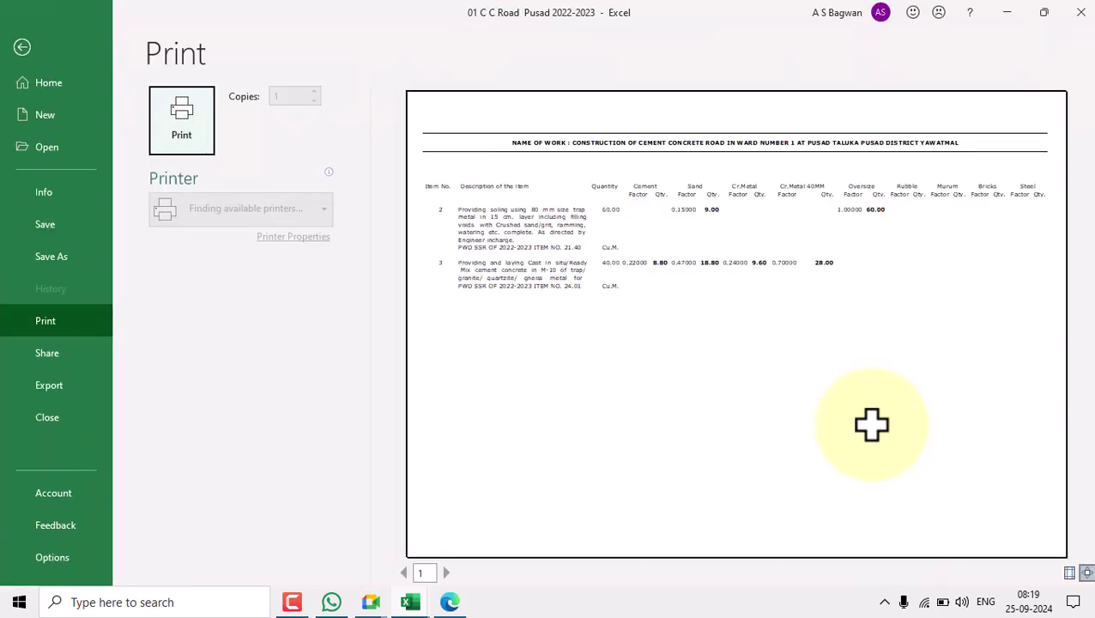
left_click(22, 49)
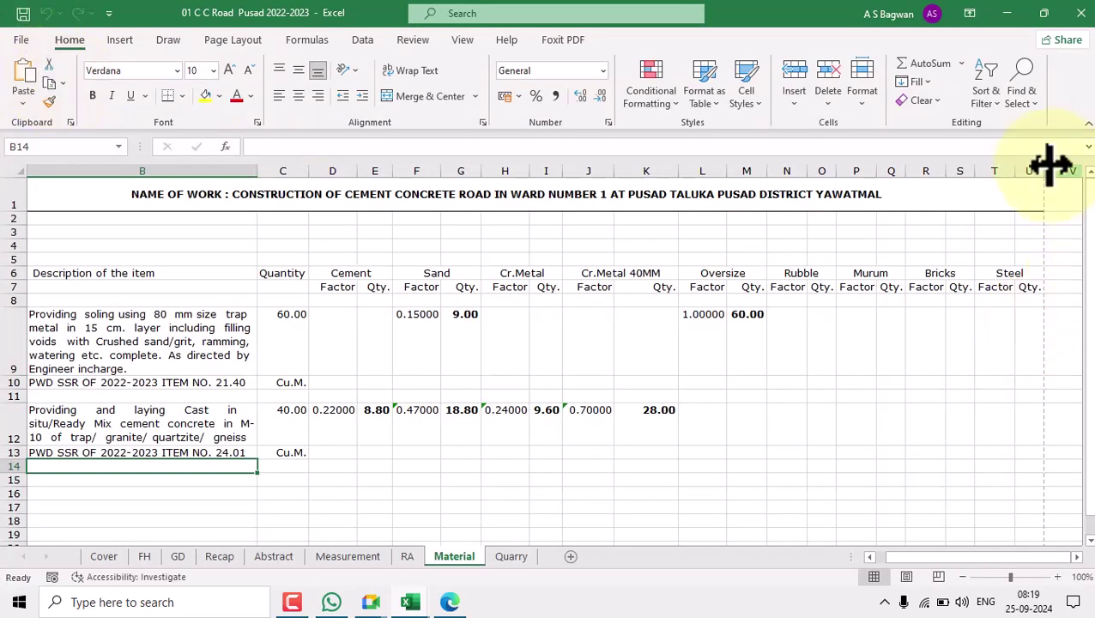
left_click_drag(1030, 557, 979, 558)
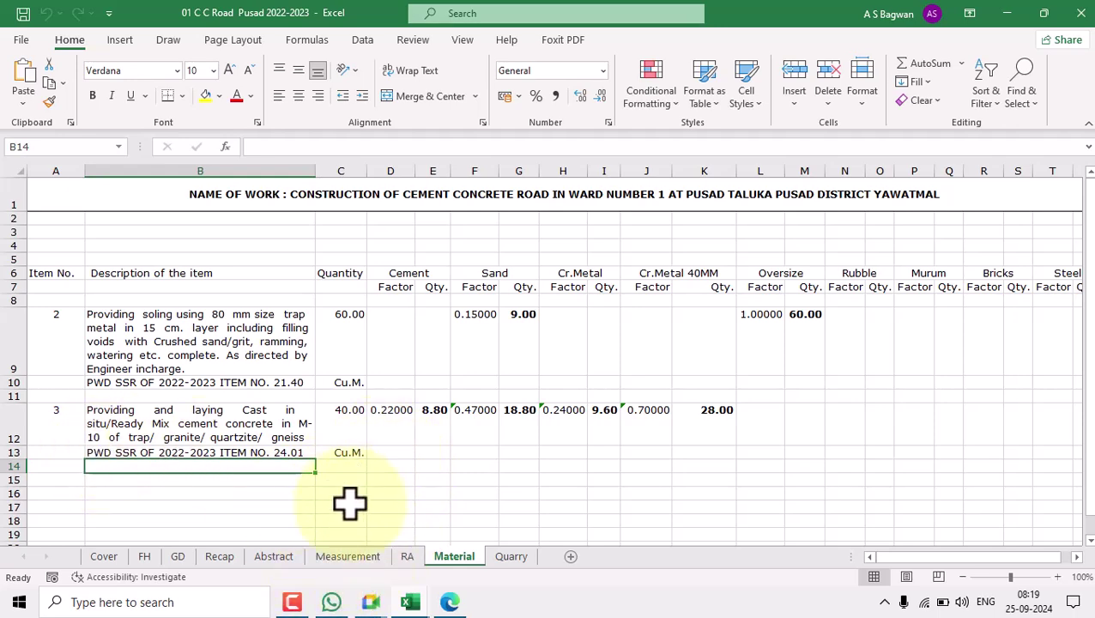
- Compare item 4 on the Measurement and RA sheets, examining its lead charges for cement, sand and crushed metal
left_click(348, 556)
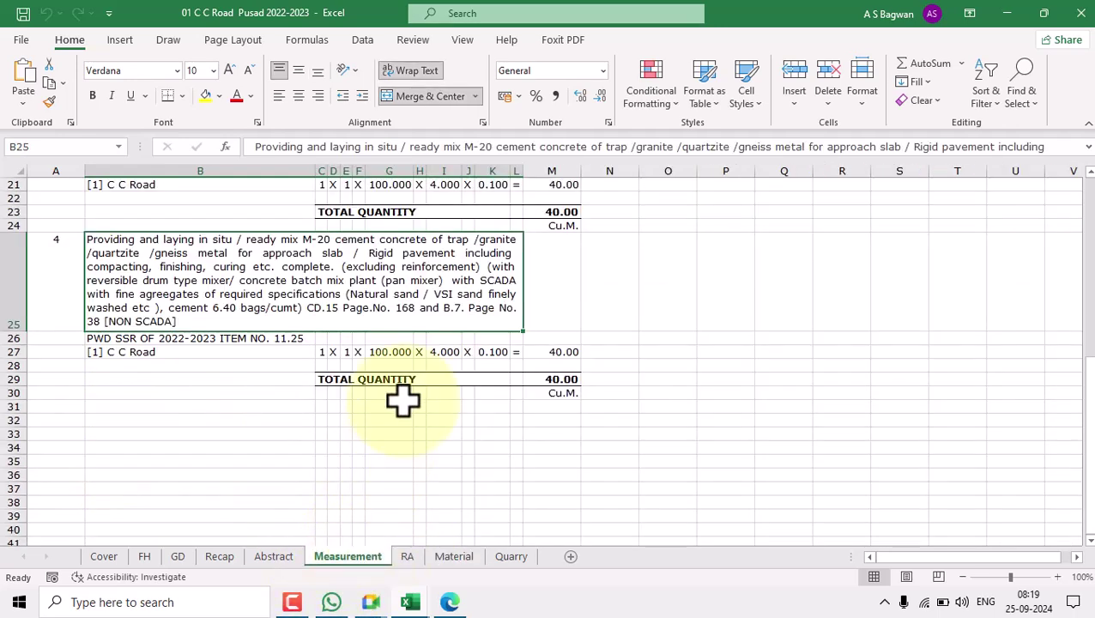
left_click(408, 556)
scroll(469, 325, "down", 2)
scroll(457, 360, "up", 2)
left_click_drag(64, 318, 611, 515)
left_click_drag(257, 432, 285, 460)
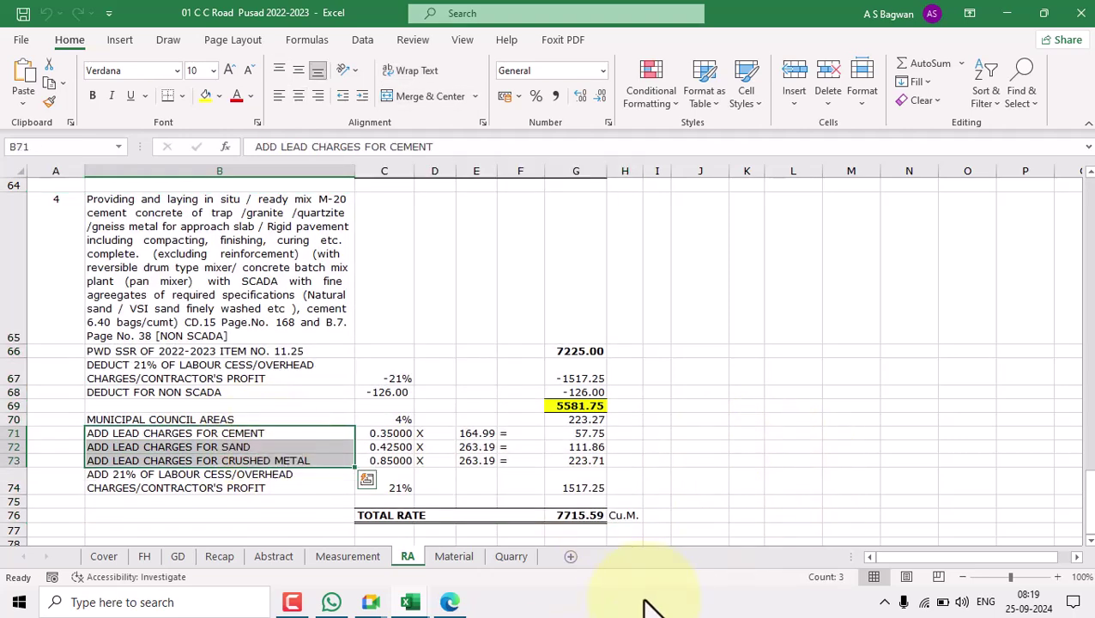
- Examine the existing rows of items 2 and 3 on the Material sheet
left_click(459, 558)
left_click_drag(73, 338, 814, 387)
left_click(67, 421)
left_click_drag(67, 420, 837, 455)
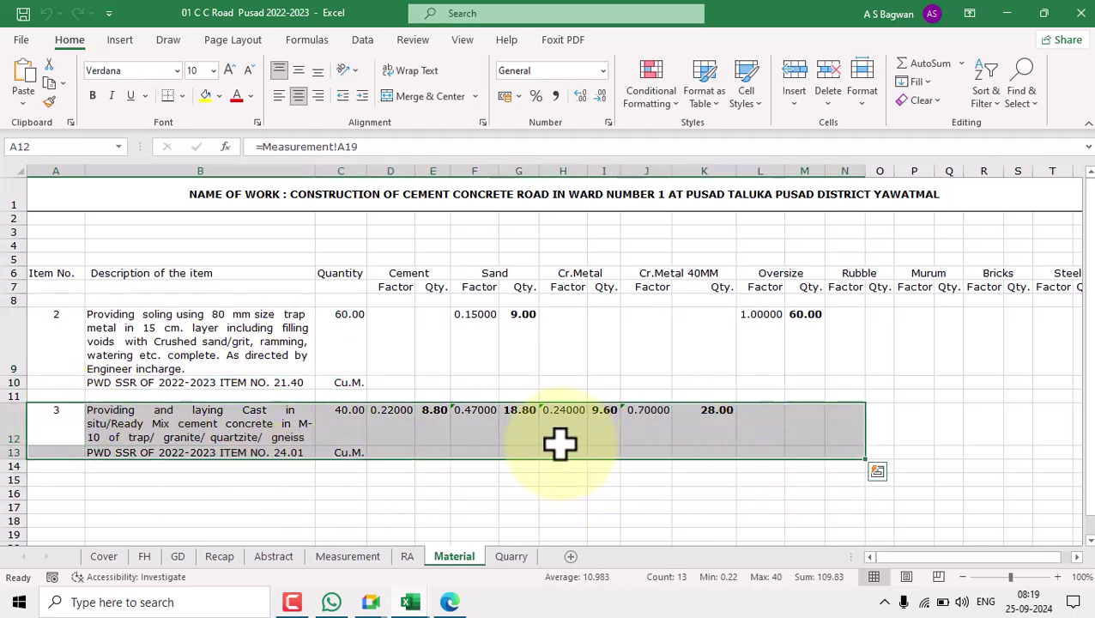
scroll(564, 442, "down", 2)
left_click(433, 432)
- Copy item 3's number, description and quantity cells A12:C13 on the Material sheet and paste them at A15
left_click_drag(65, 329, 336, 368)
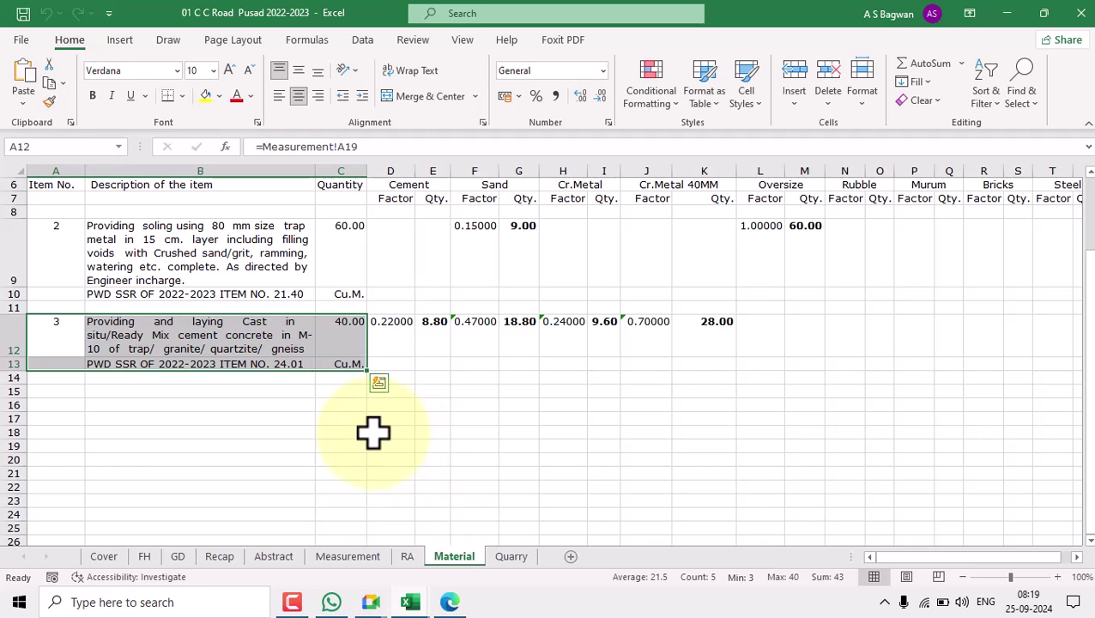
left_click(373, 434)
left_click_drag(56, 330, 341, 367)
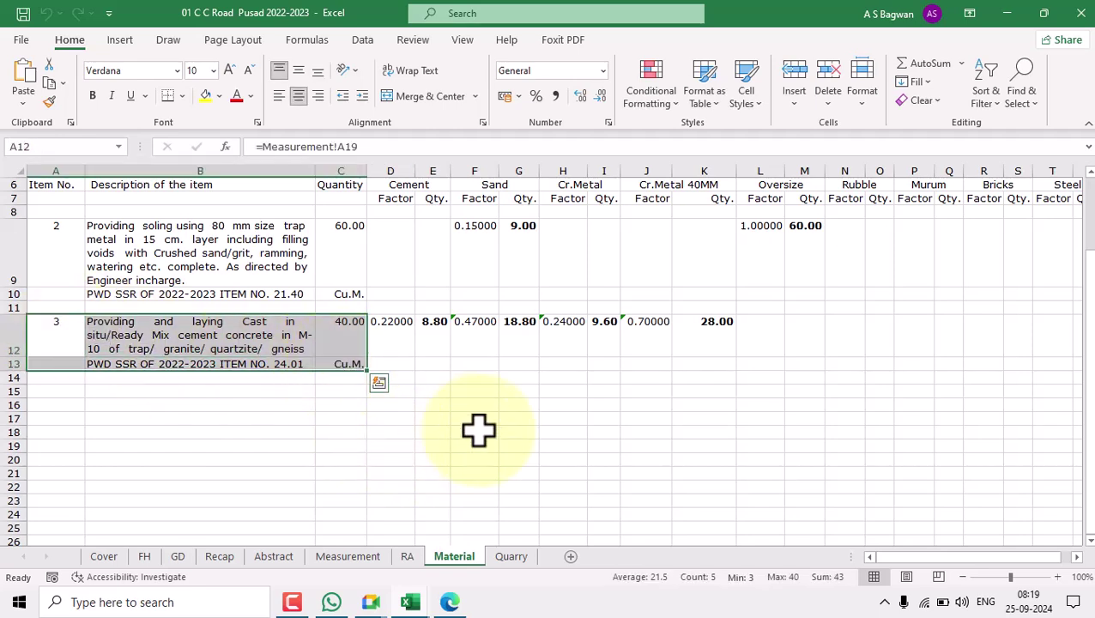
left_click(49, 83)
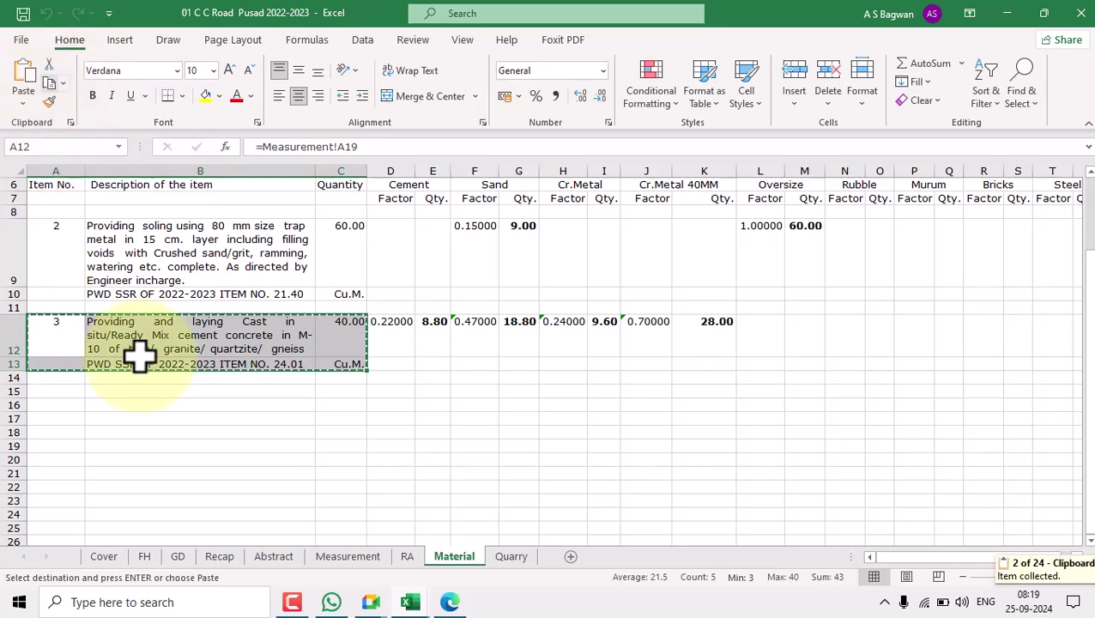
left_click(62, 390)
left_click(31, 74)
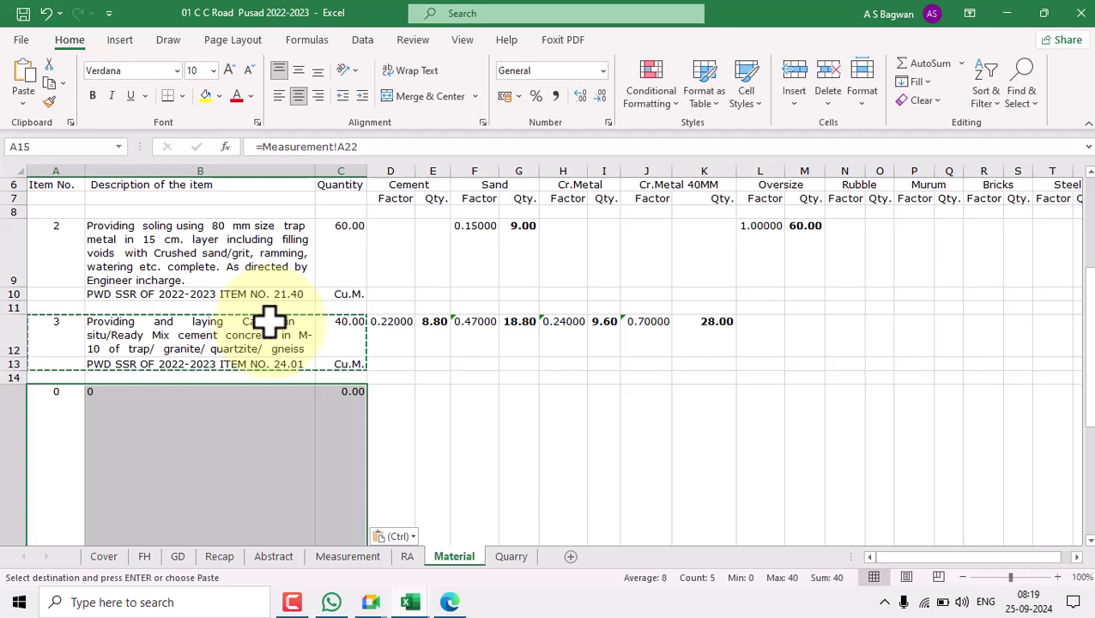
key("Escape")
- Set the height of row 15 on the Material sheet to 40
scroll(343, 344, "down", 2)
left_click(234, 369)
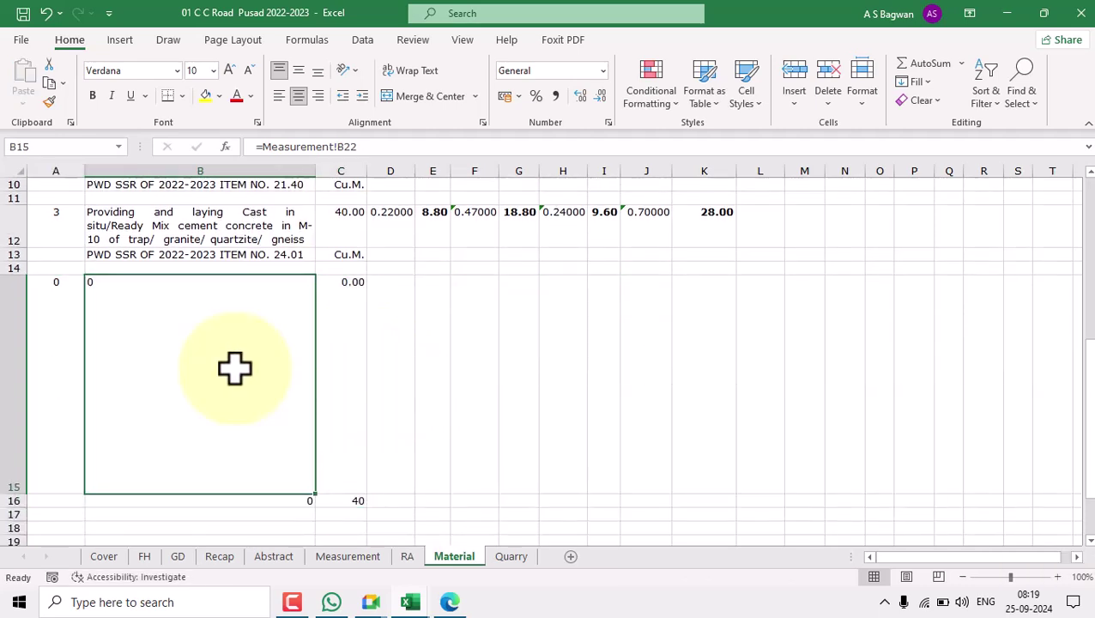
left_click(864, 103)
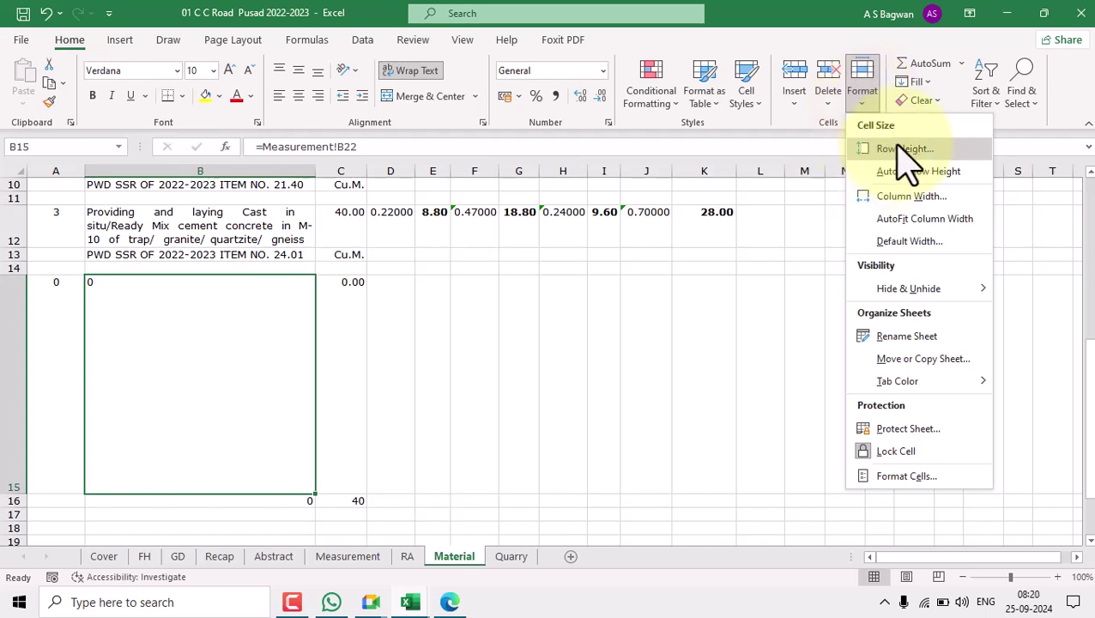
left_click(903, 149)
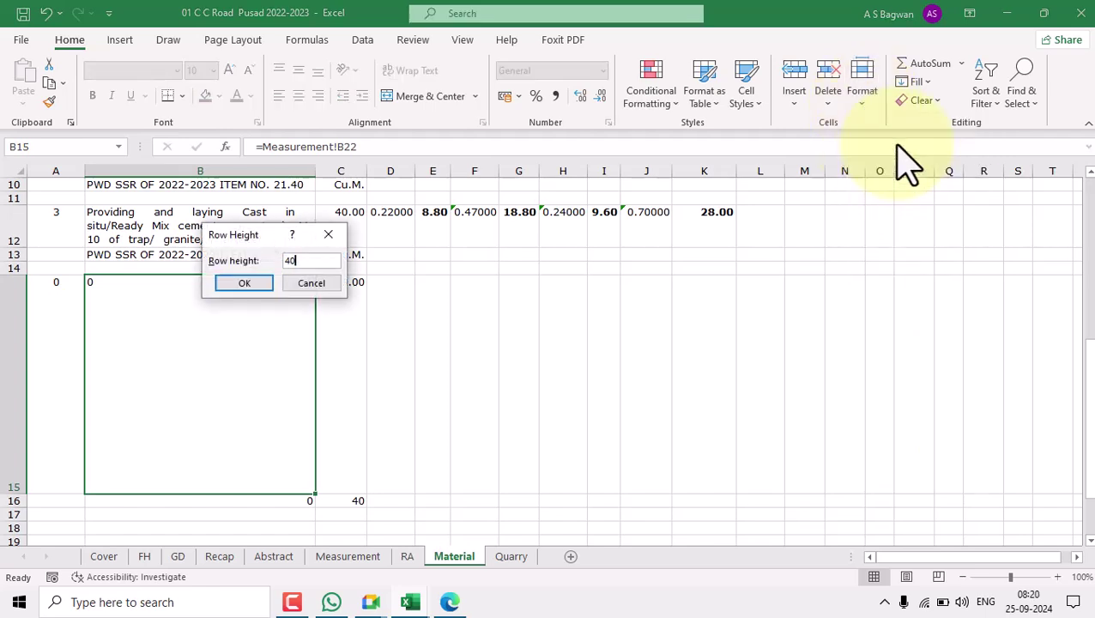
key("Return")
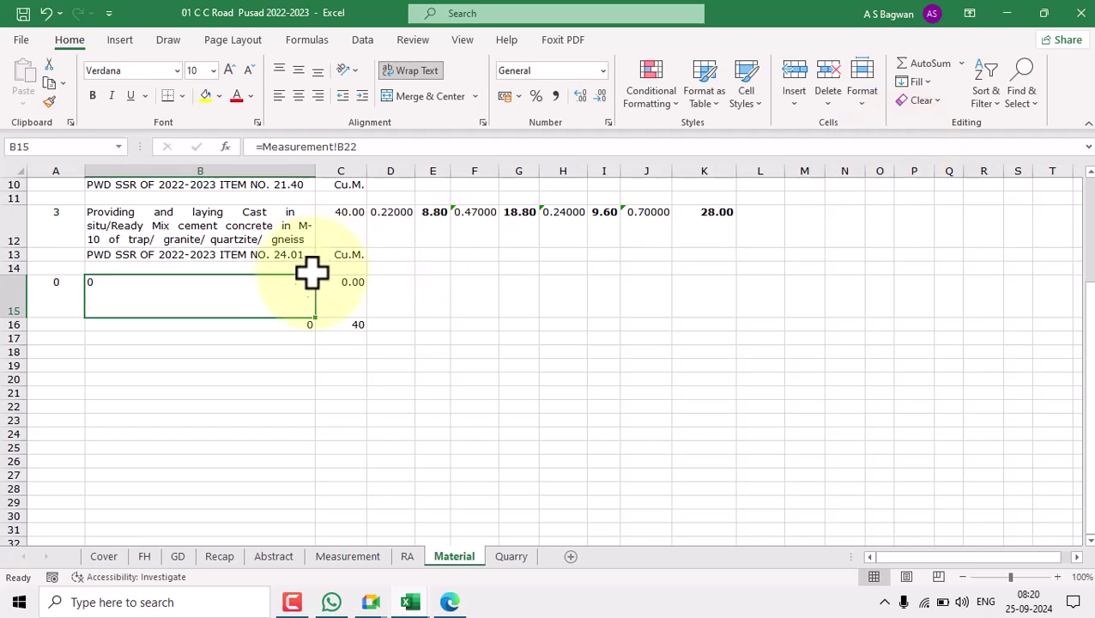
- Inspect the formulas in the pasted cells A15, B15, C15, C16 and B16
left_click(68, 304)
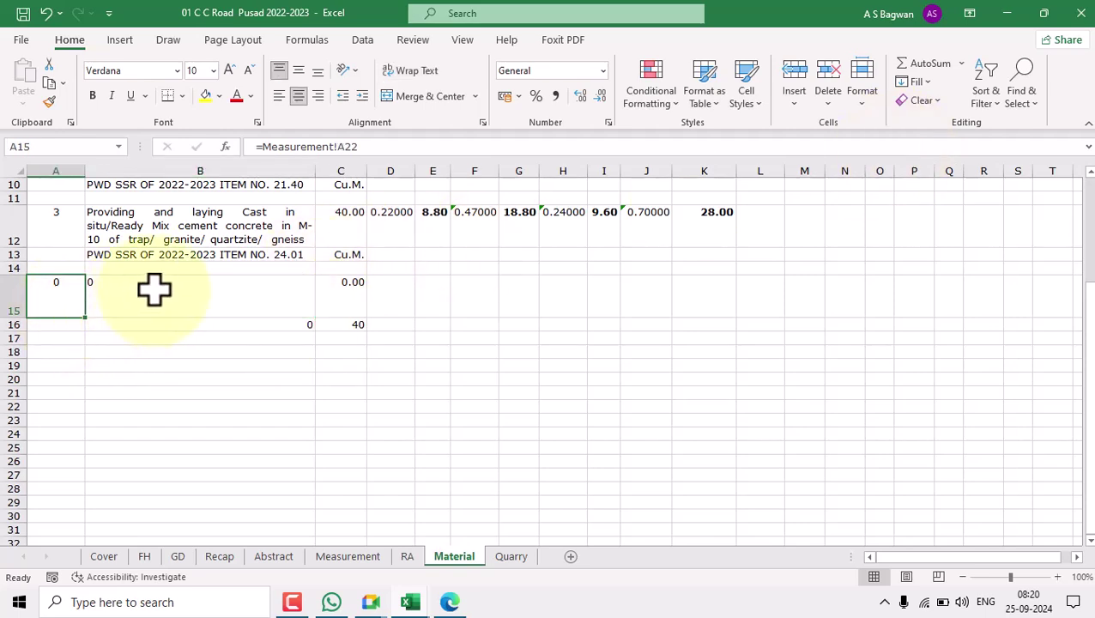
left_click(189, 292)
left_click(335, 295)
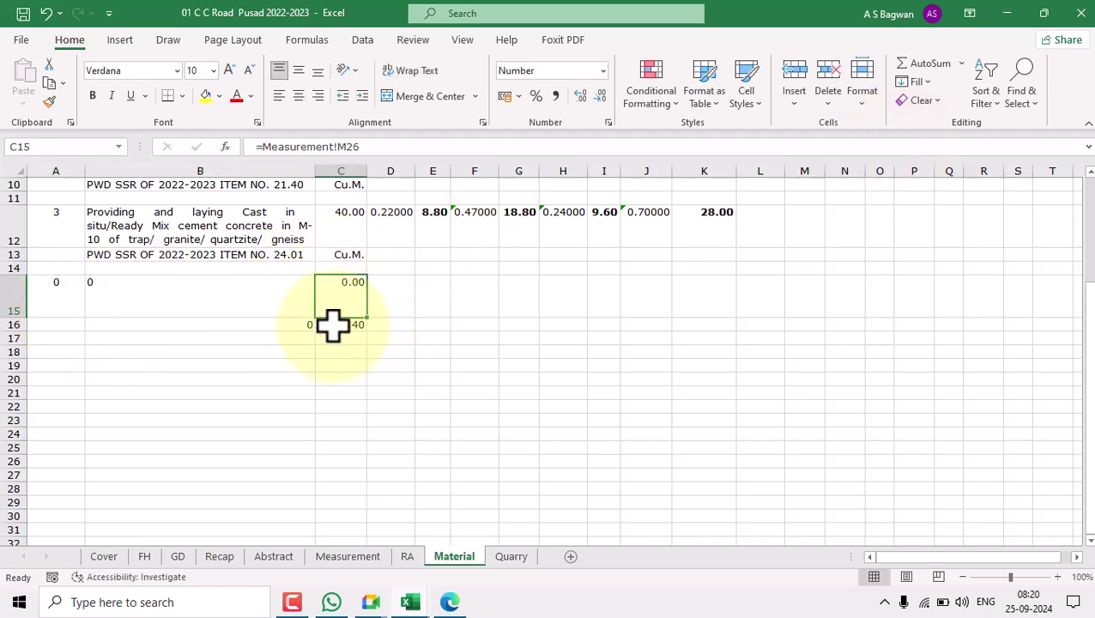
left_click(339, 325)
left_click(288, 325)
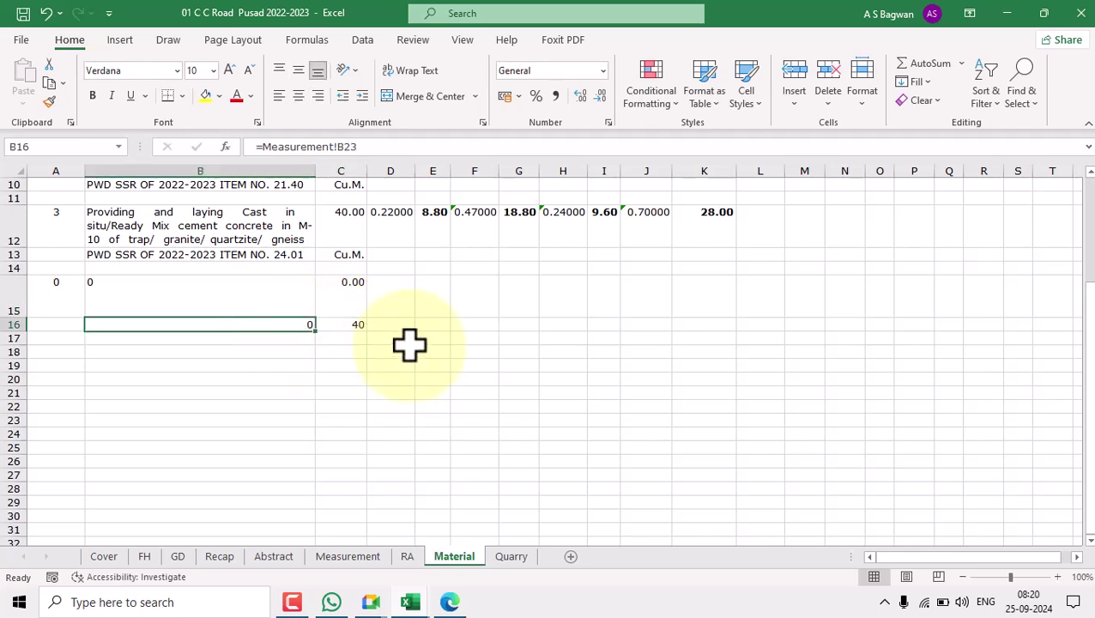
- Link the item number in A15 of the Material sheet to cell A25 of the Measurement sheet
left_click(61, 300)
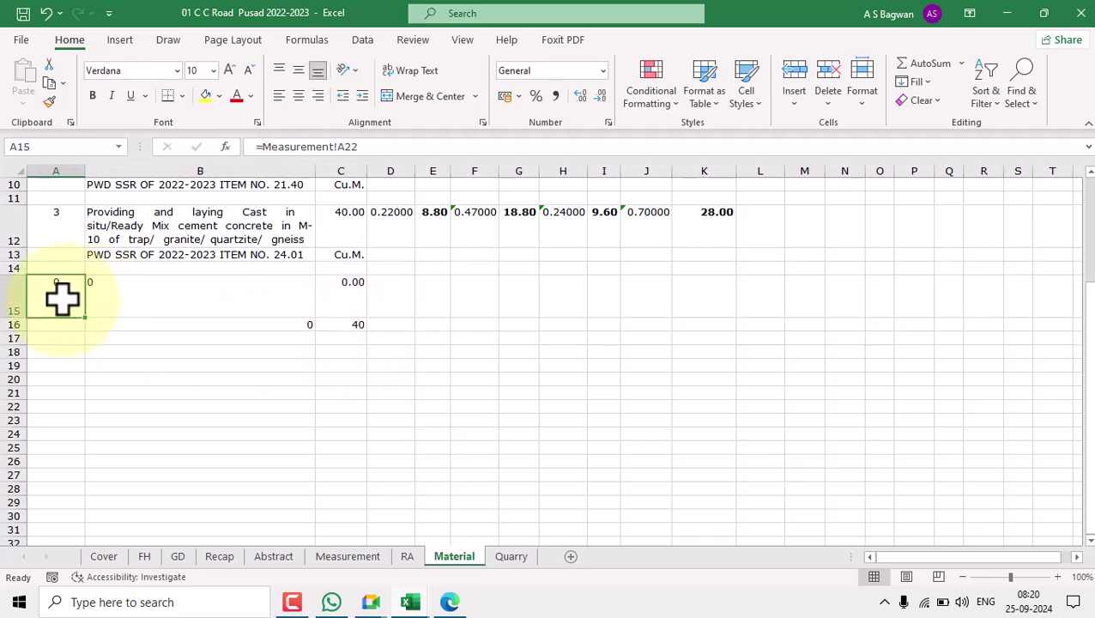
left_click(347, 556)
left_click(72, 286)
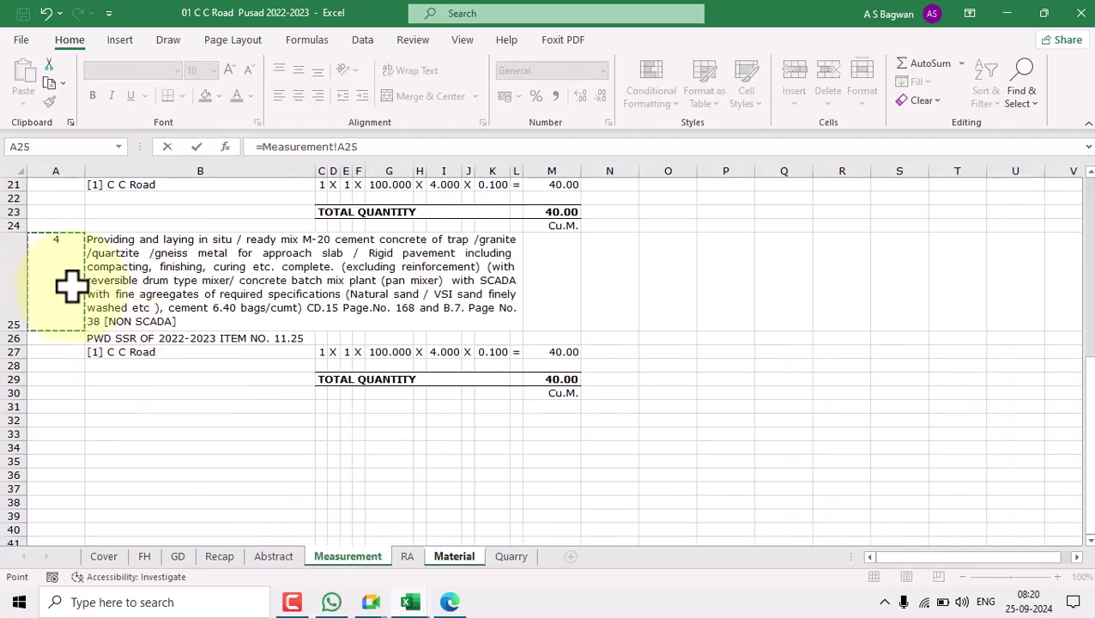
key("Return")
left_click(74, 286)
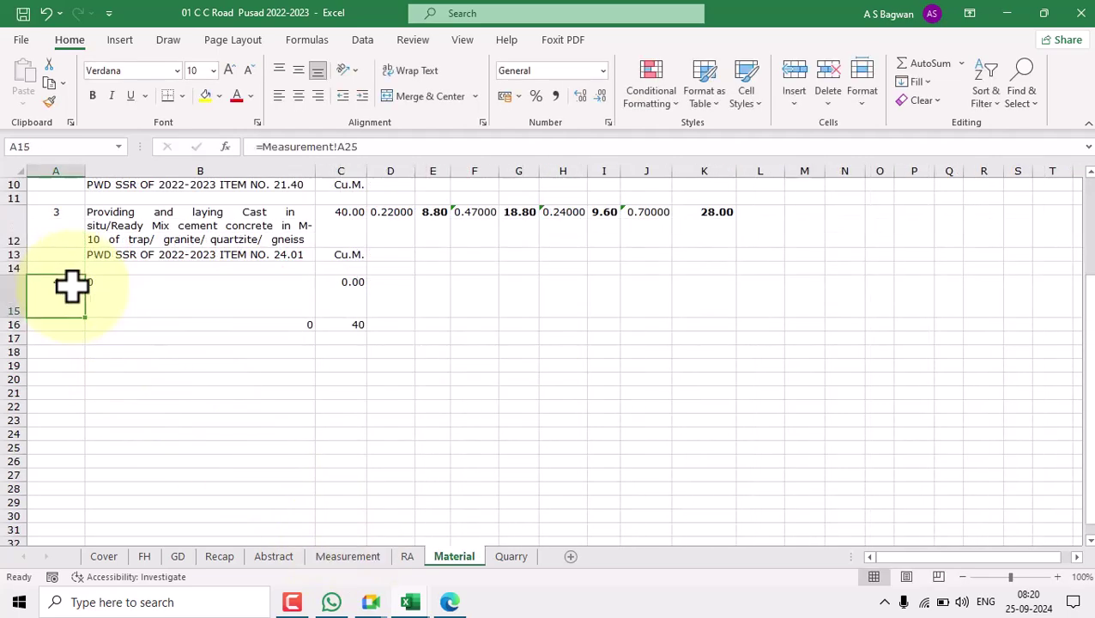
- Link the description in B15 of the Material sheet to item 4's description in Measurement cell B25
scroll(140, 326, "up", 1)
scroll(140, 326, "up", 1)
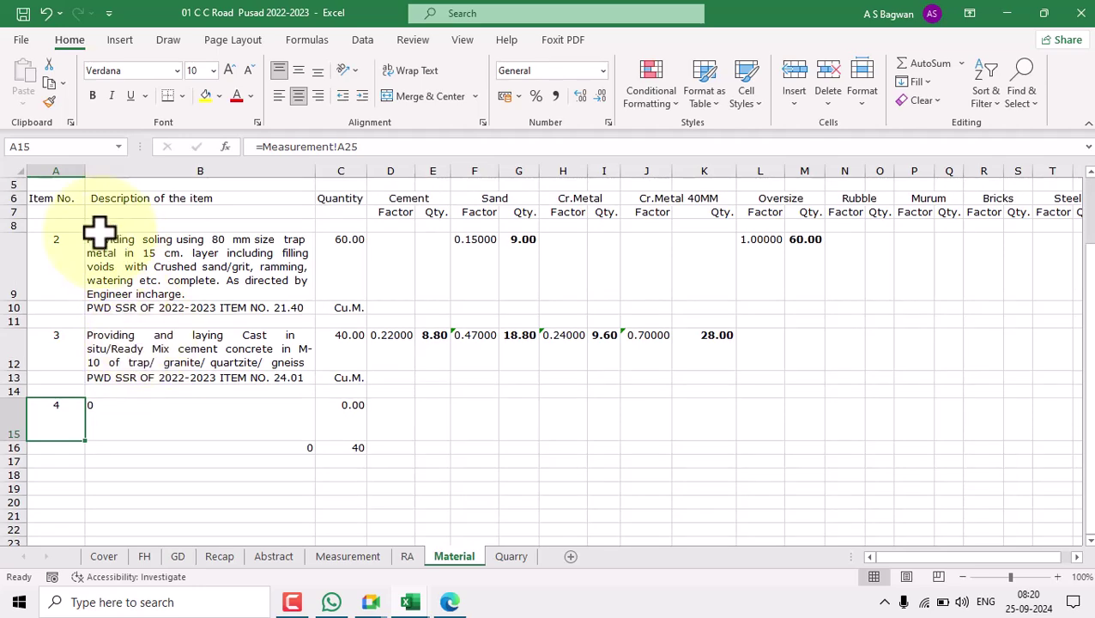
left_click(210, 416)
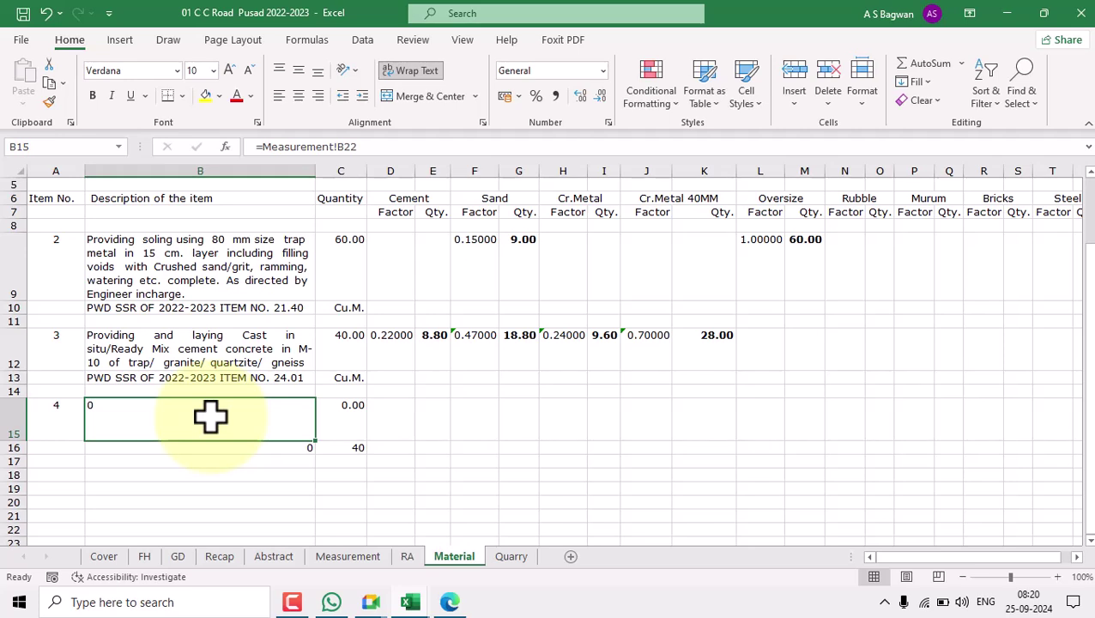
type("=")
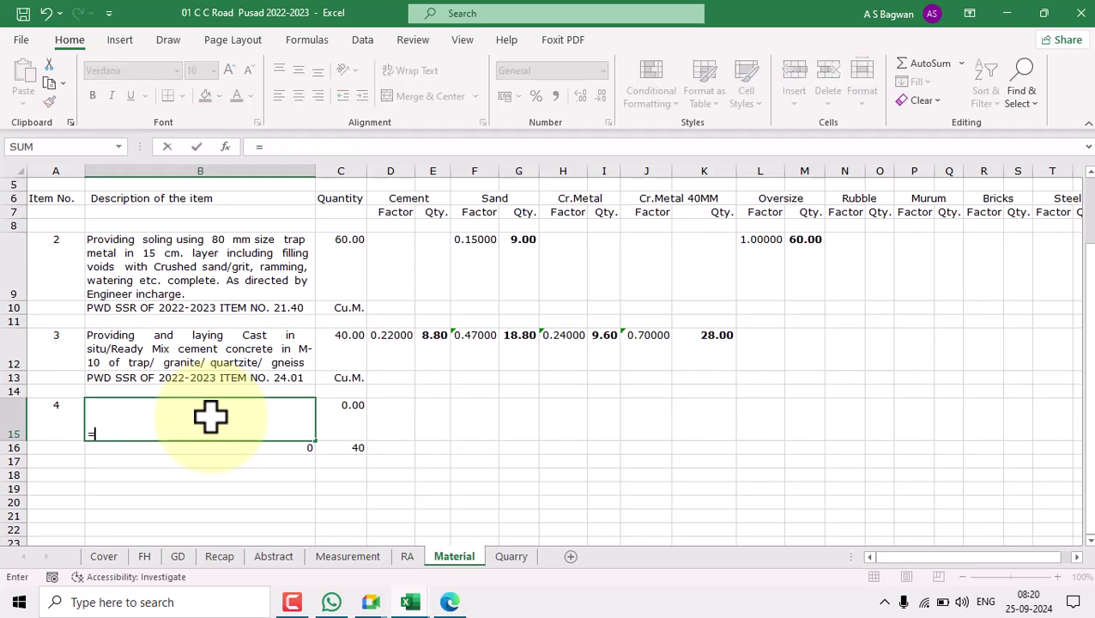
left_click(367, 563)
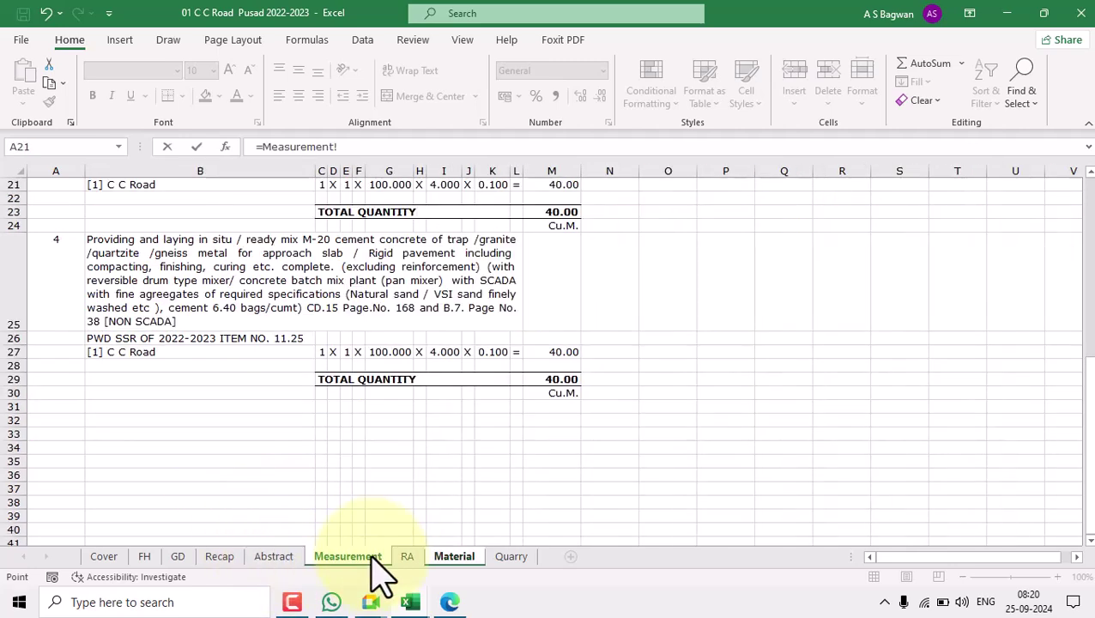
left_click(274, 274)
key("Return")
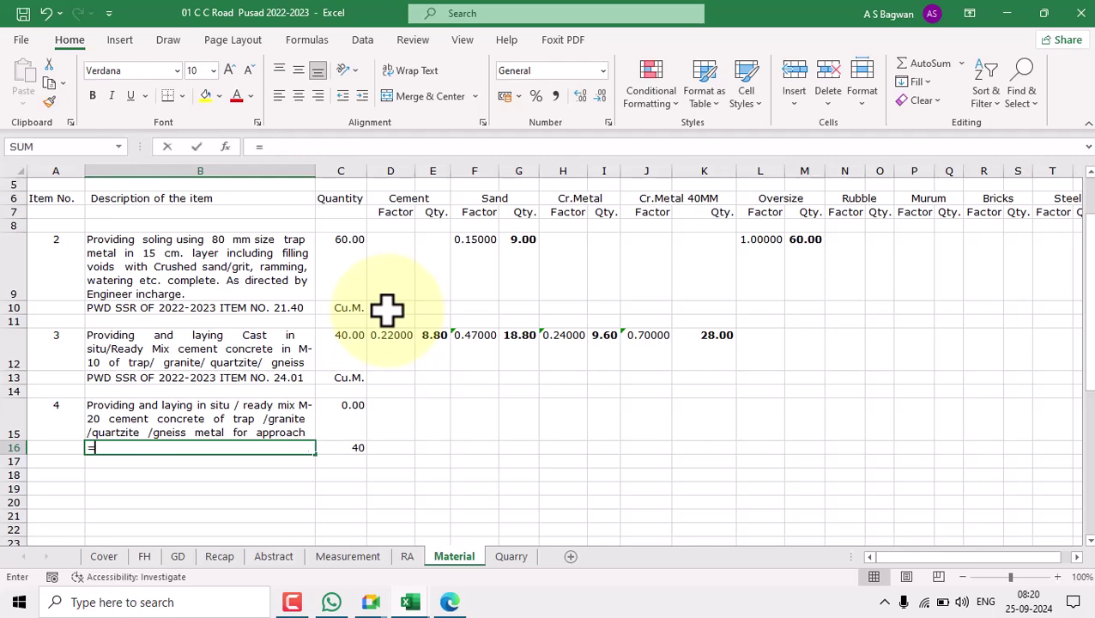
- Link the SSR reference in B16 of the Material sheet to Measurement cell B26
left_click(360, 558)
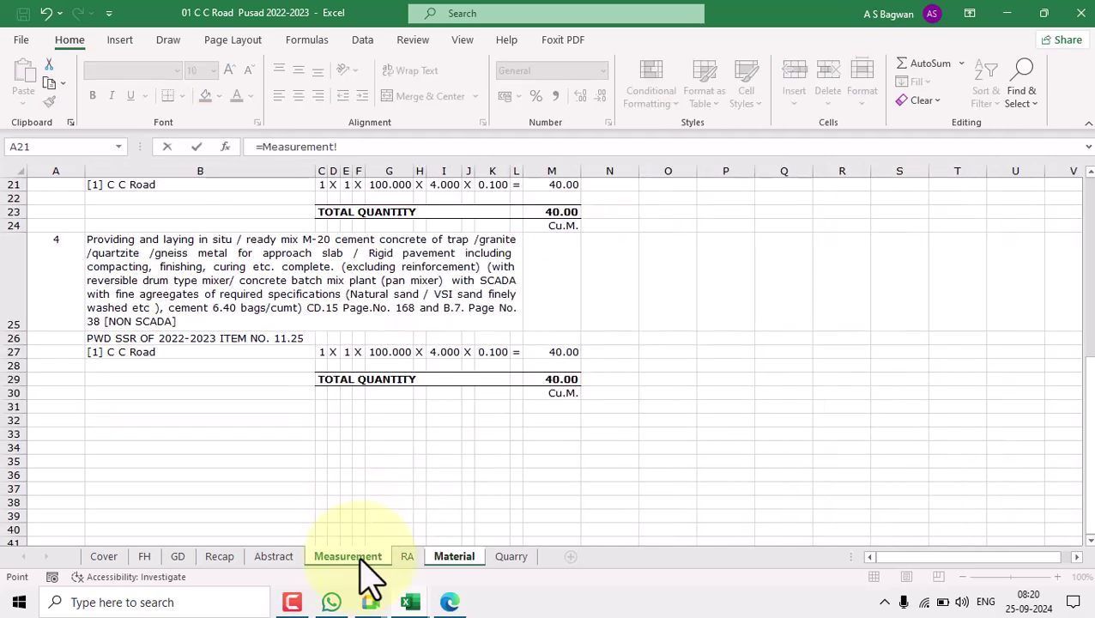
left_click(275, 340)
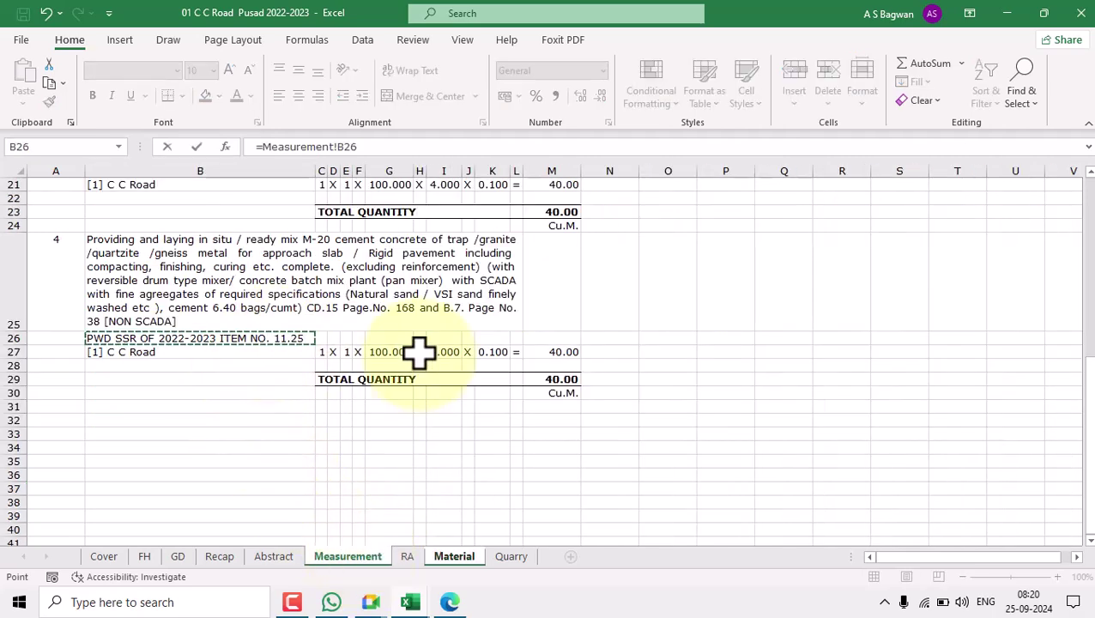
key("Return")
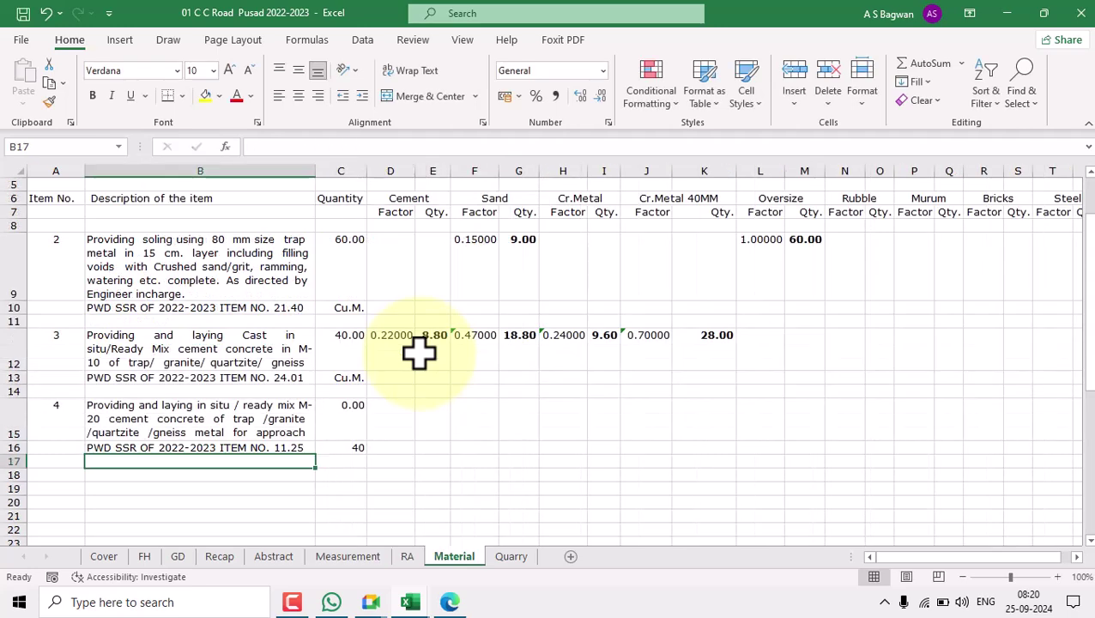
- Link item 4's quantity in C15 of the Material sheet to the total quantity in Measurement cell M29
left_click(336, 429)
type("=")
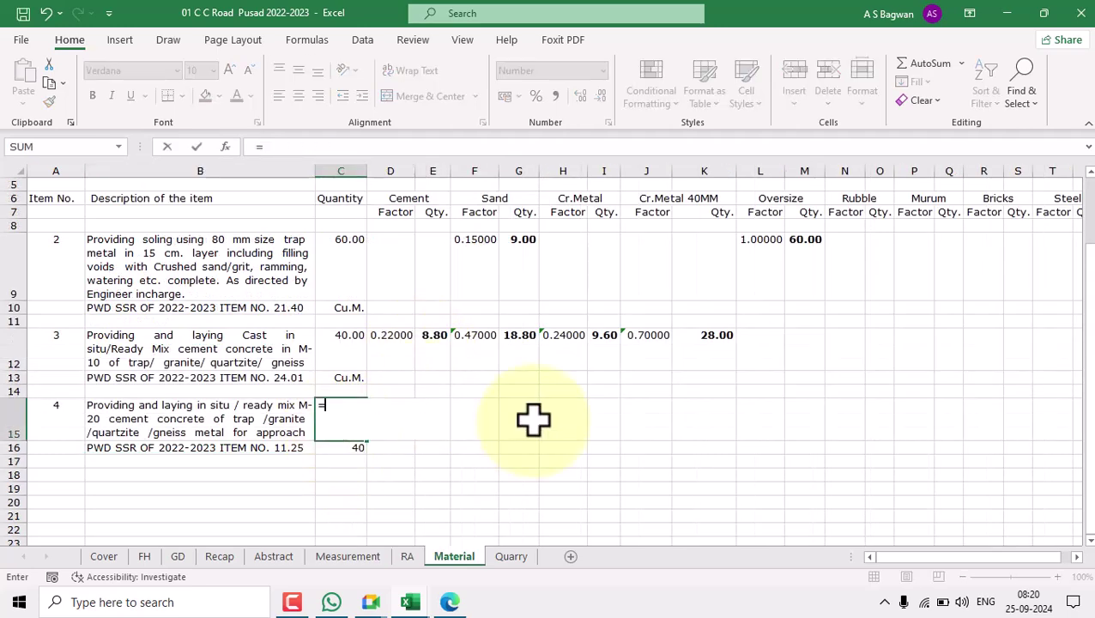
left_click(350, 558)
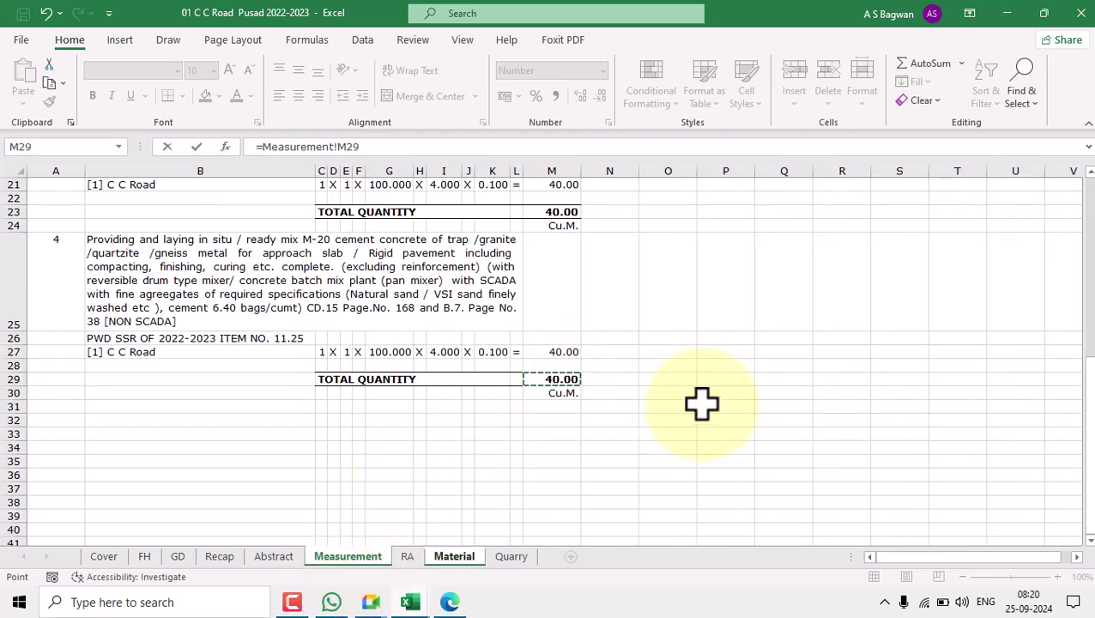
key("Up")
key("Up")
key("Return")
- Link item 4's unit in C16 of the Material sheet to Measurement cell M30
type("=")
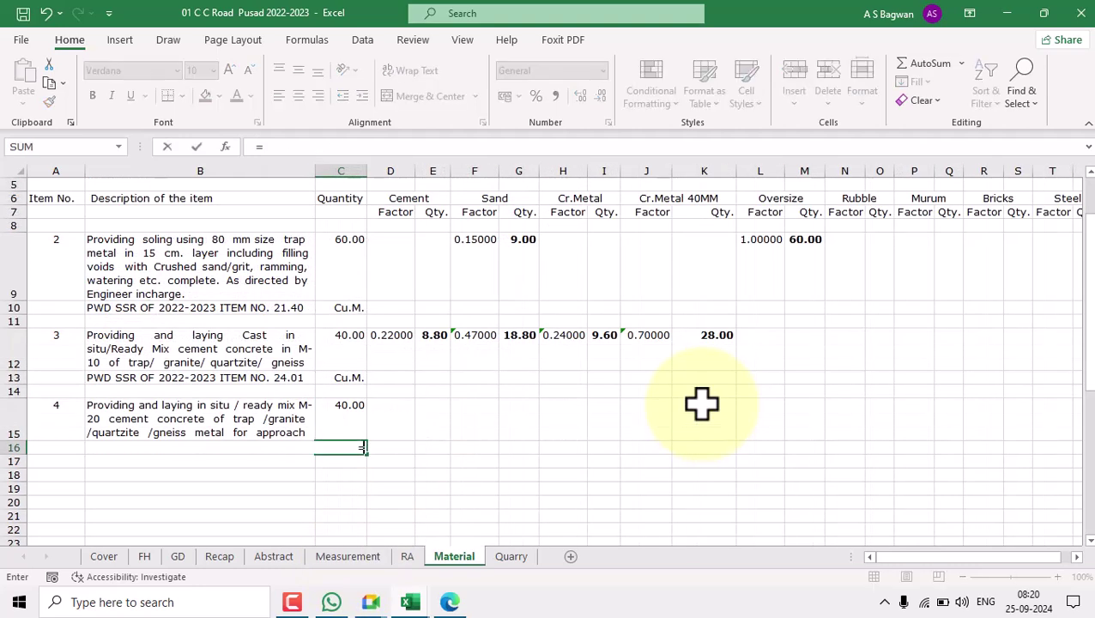
left_click(352, 556)
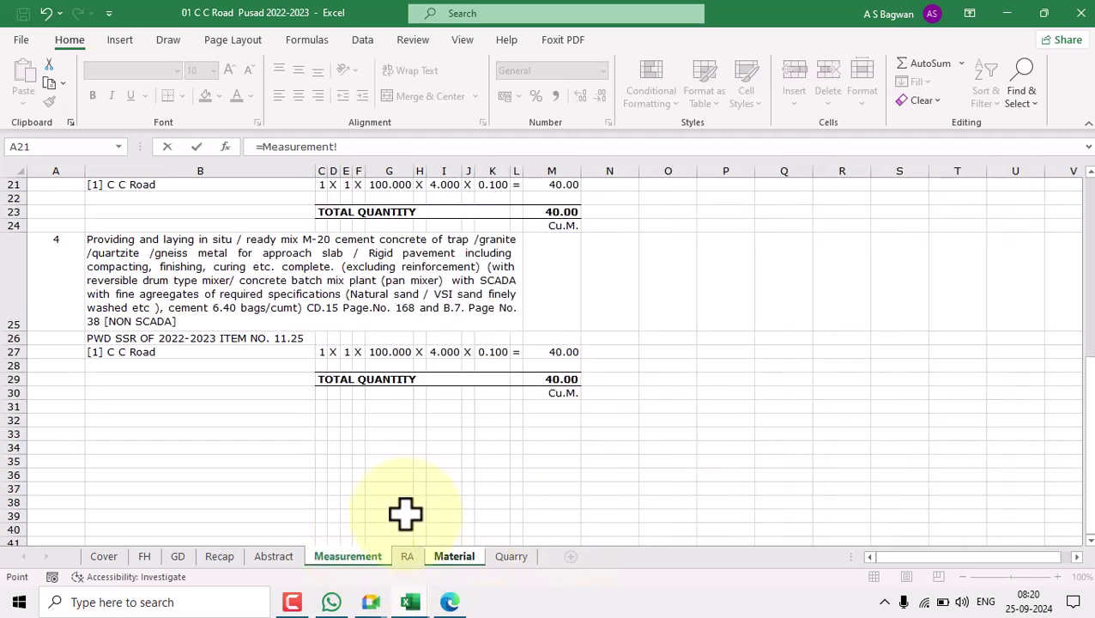
left_click(570, 394)
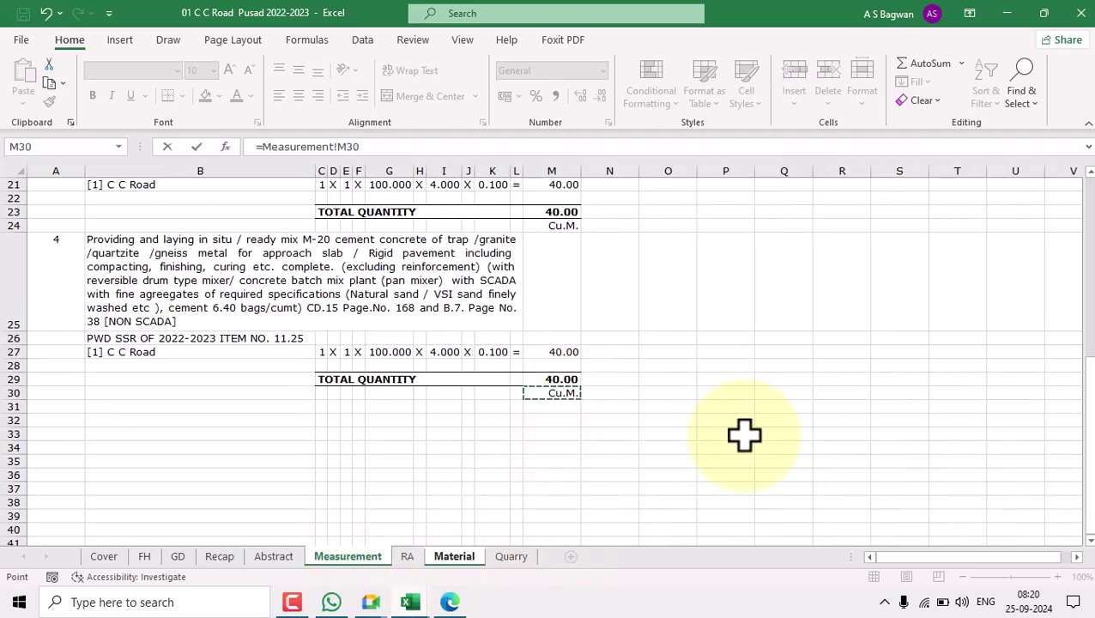
key("Return")
- Review item 4's linked cells and the material factor and quantity pairs of items 2 and 3 in the Material sheet
left_click_drag(62, 411, 339, 447)
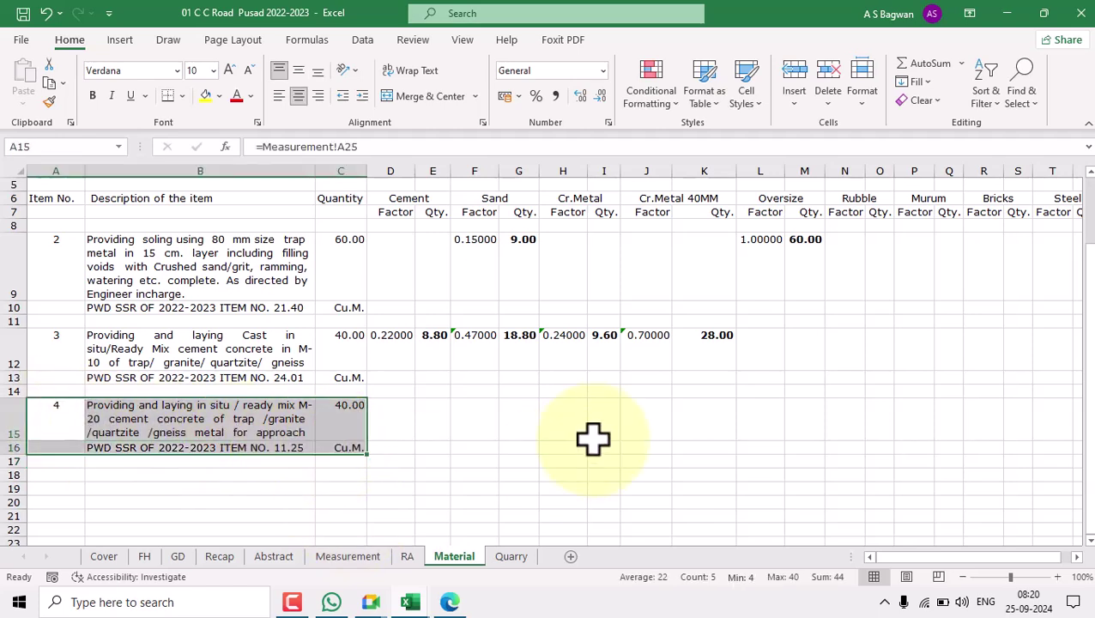
left_click_drag(472, 274, 516, 276)
left_click_drag(768, 262, 807, 264)
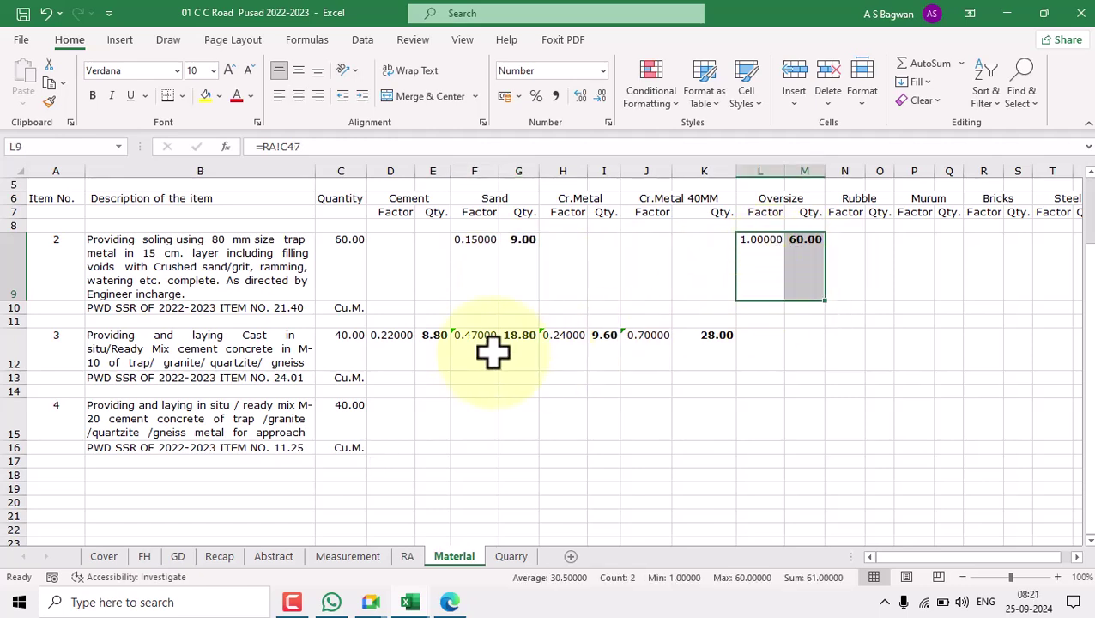
left_click_drag(394, 349, 434, 348)
left_click(487, 209)
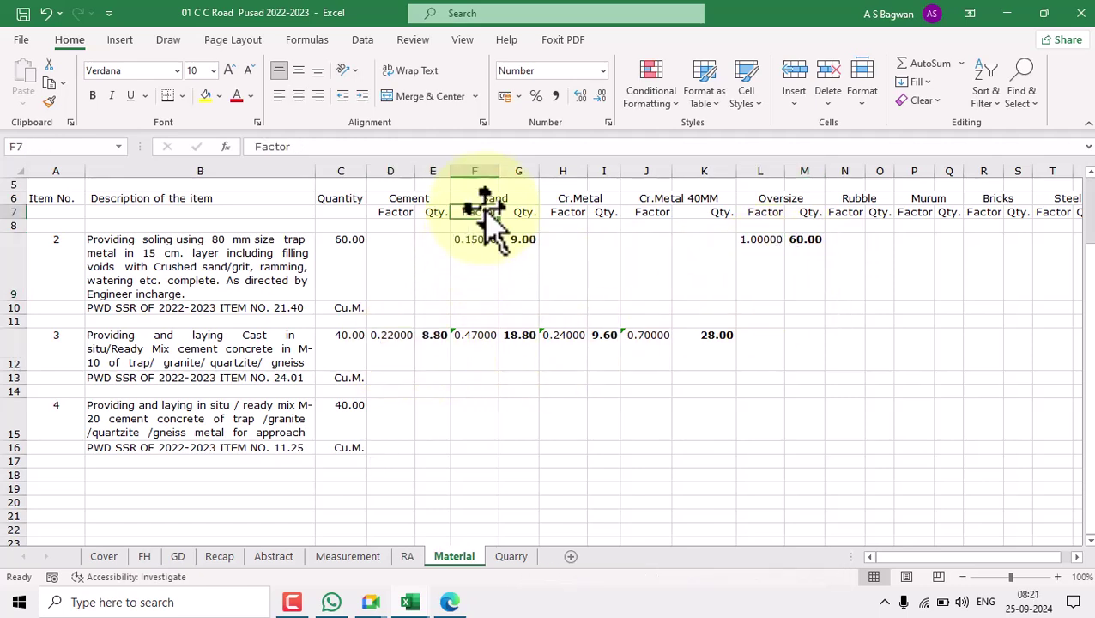
left_click(522, 213)
left_click_drag(479, 252, 517, 254)
left_click_drag(402, 348, 706, 356)
left_click(475, 351)
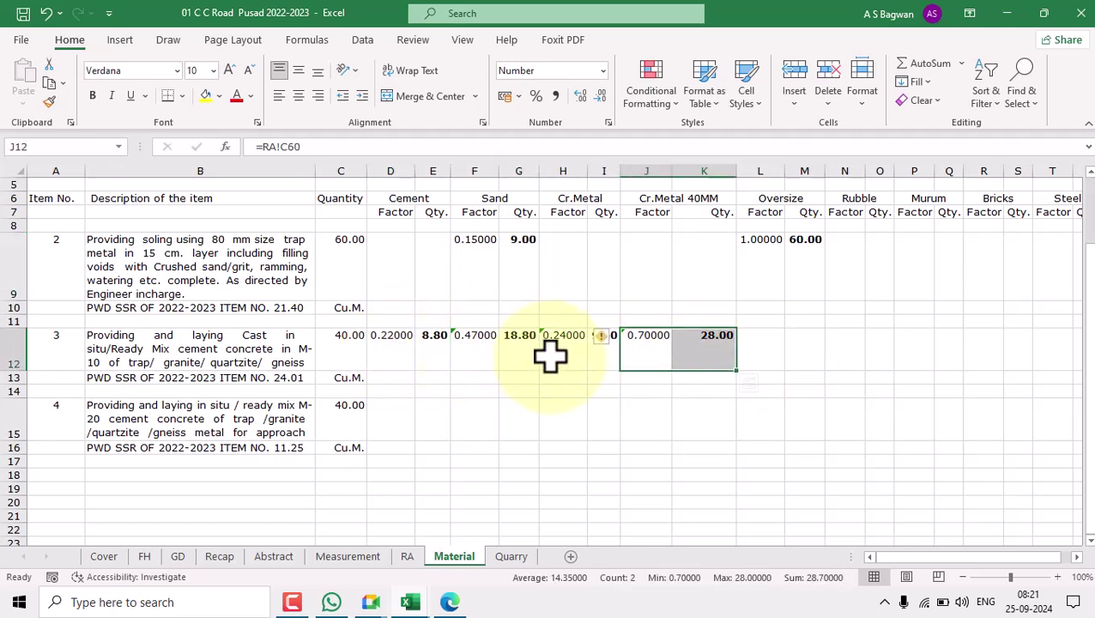
left_click_drag(494, 273, 527, 262)
left_click_drag(769, 259, 809, 273)
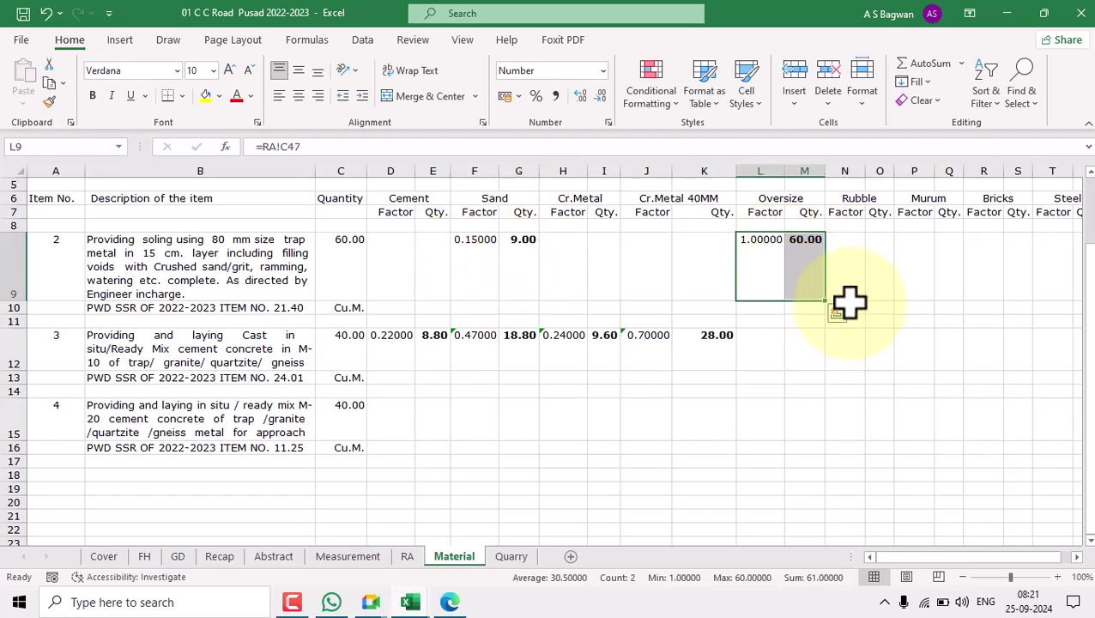
left_click(915, 342)
- Copy item 2's oversize factor and quantity cells L9:M9 into item 4's cement cells D15:E15
left_click_drag(777, 272, 798, 270)
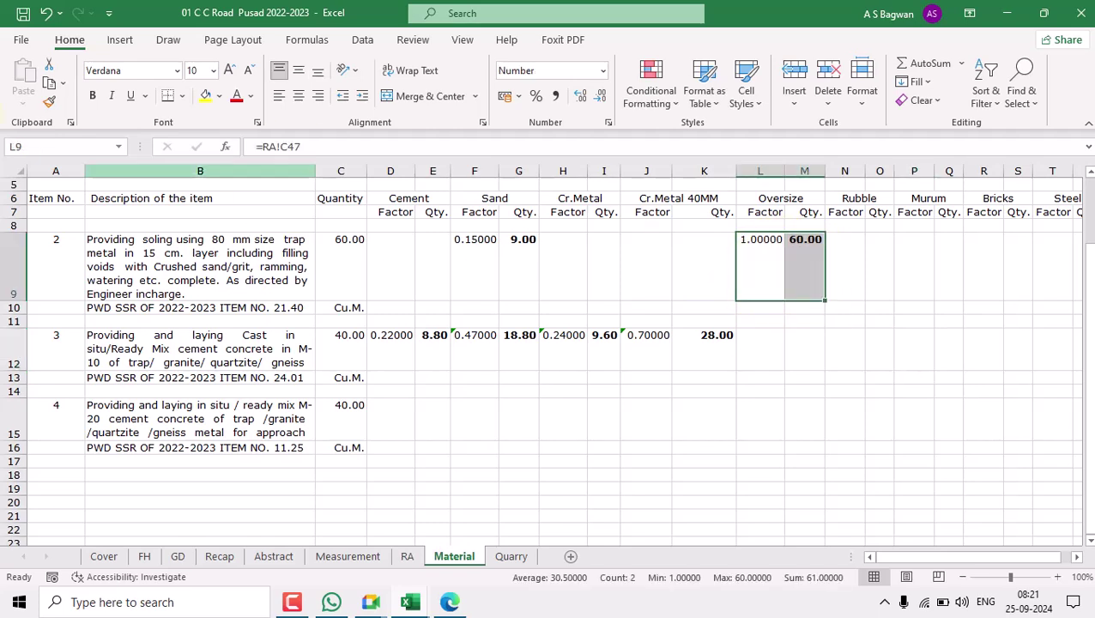
left_click(49, 83)
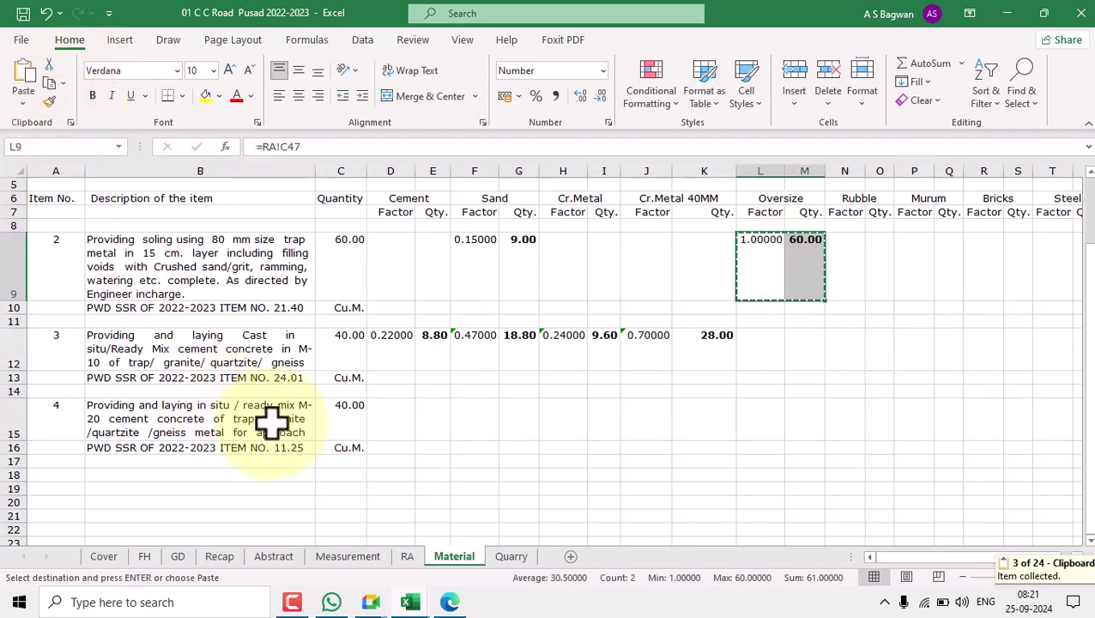
scroll(404, 214, "up", 2)
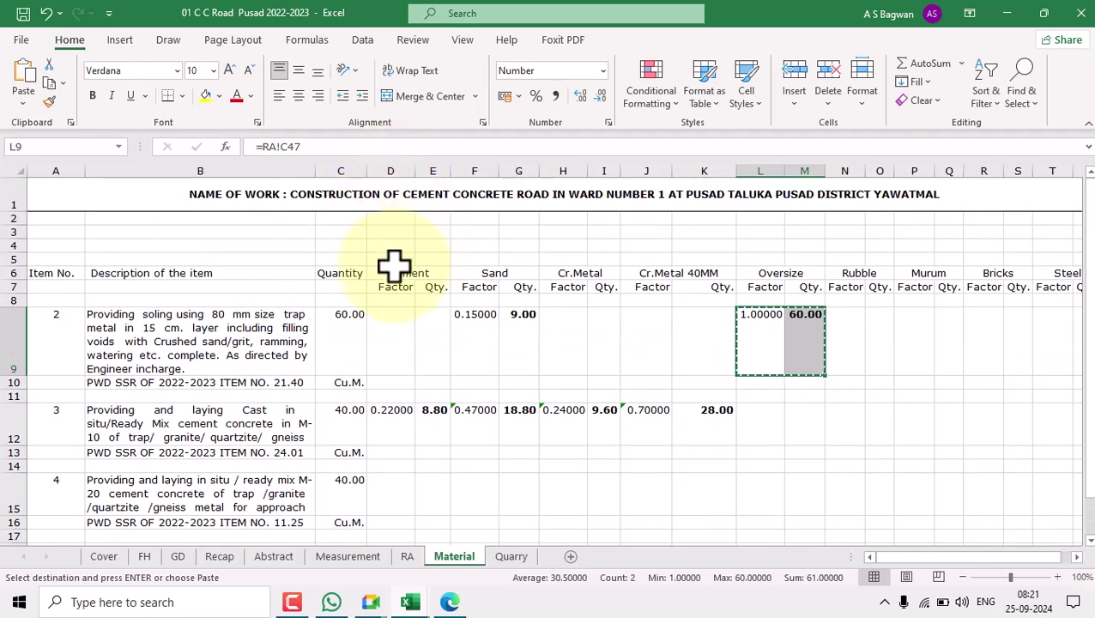
scroll(387, 421, "down", 2)
left_click(393, 404)
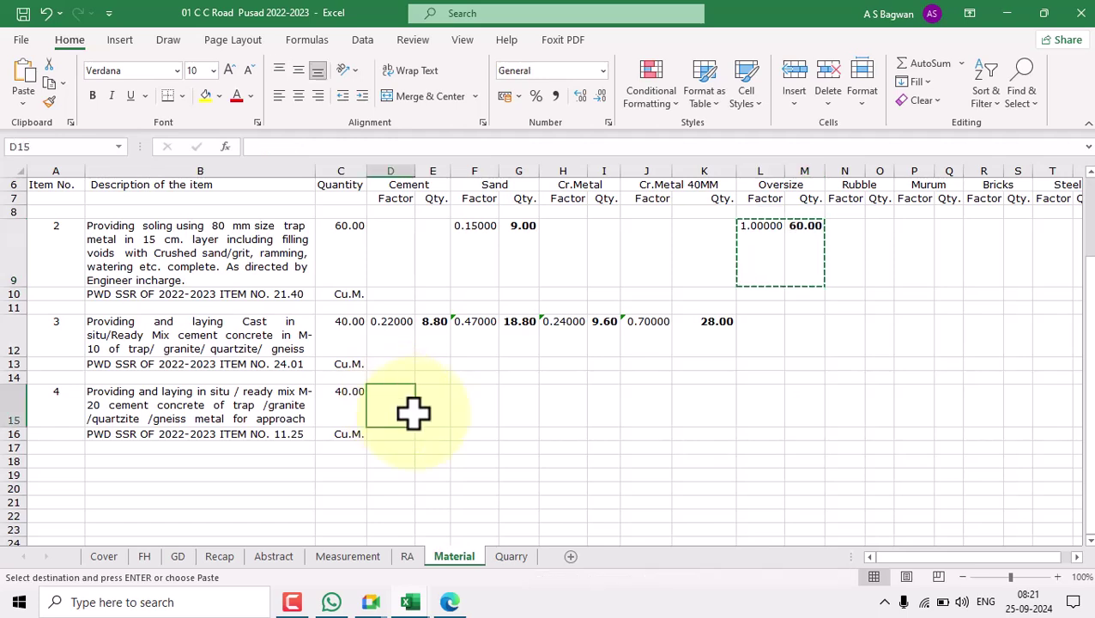
left_click(23, 73)
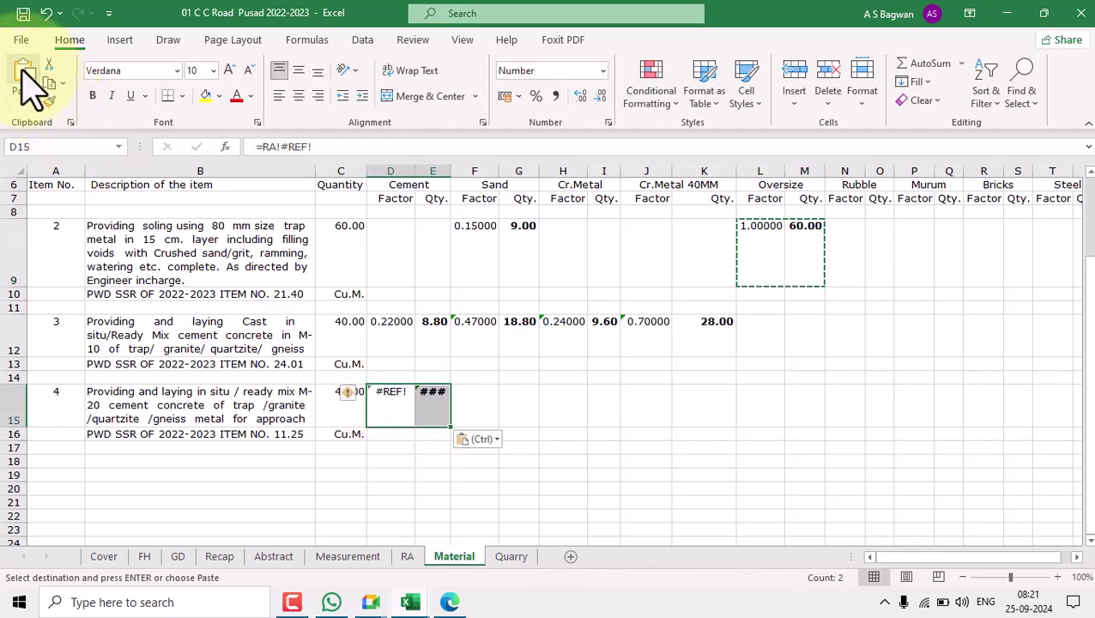
key("Escape")
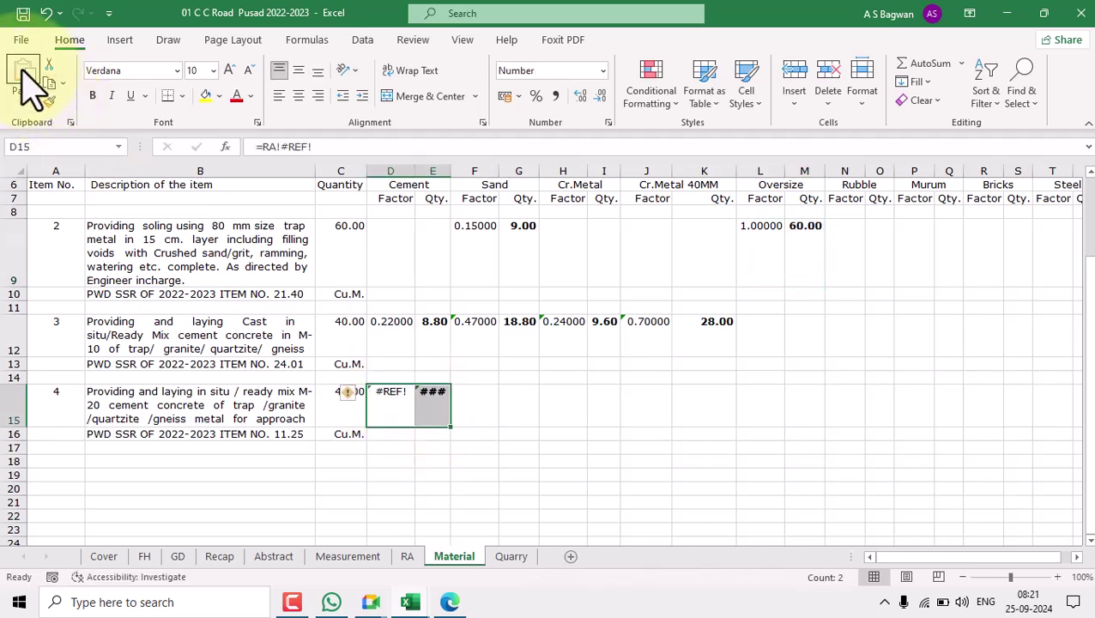
- Link item 4's cement factor in D15 to cell C71 of the RA sheet and autofit the width of column E
left_click(459, 463)
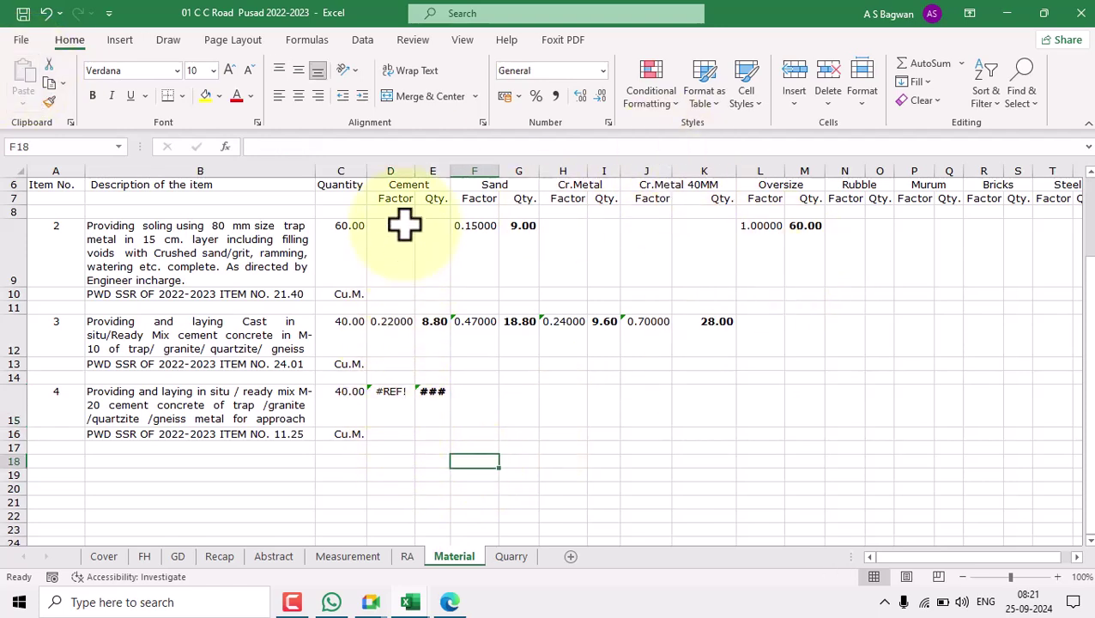
left_click(400, 402)
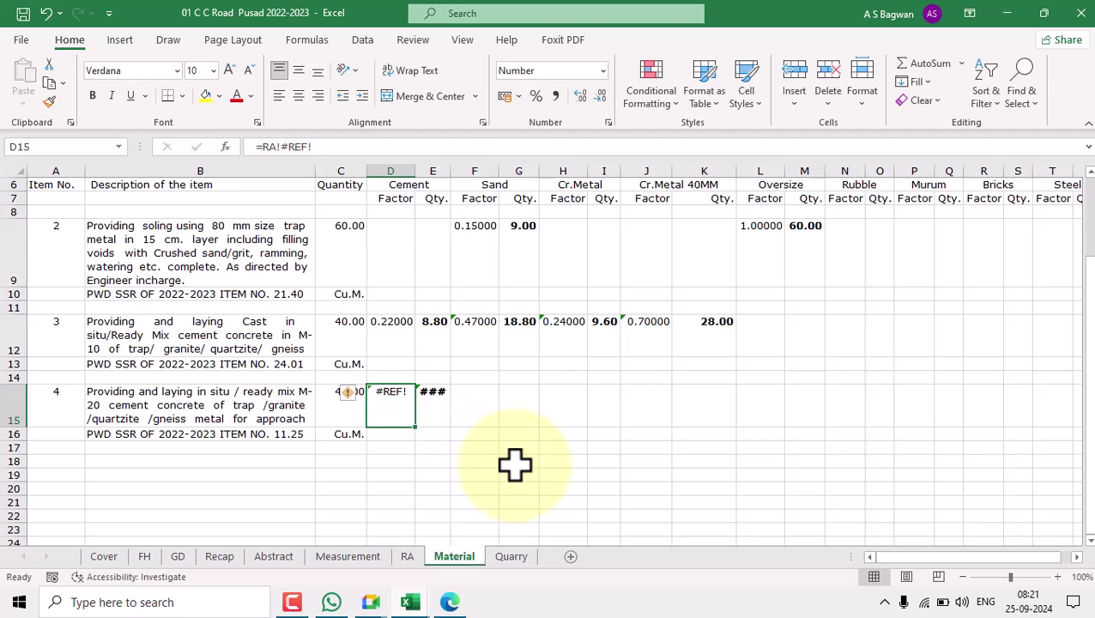
type("=")
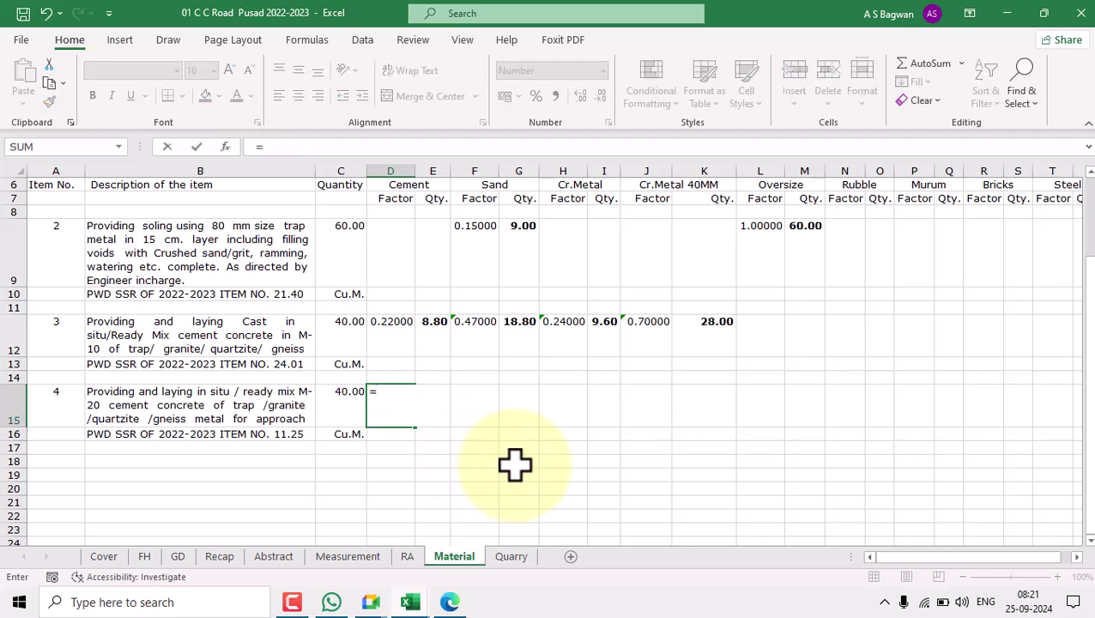
left_click(407, 556)
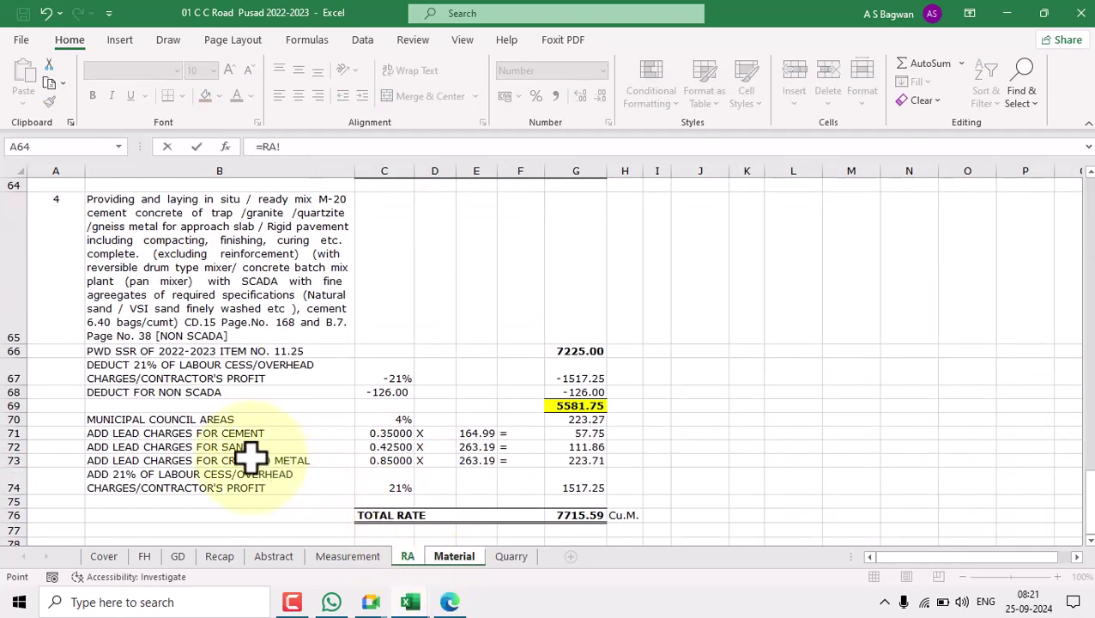
left_click(397, 433)
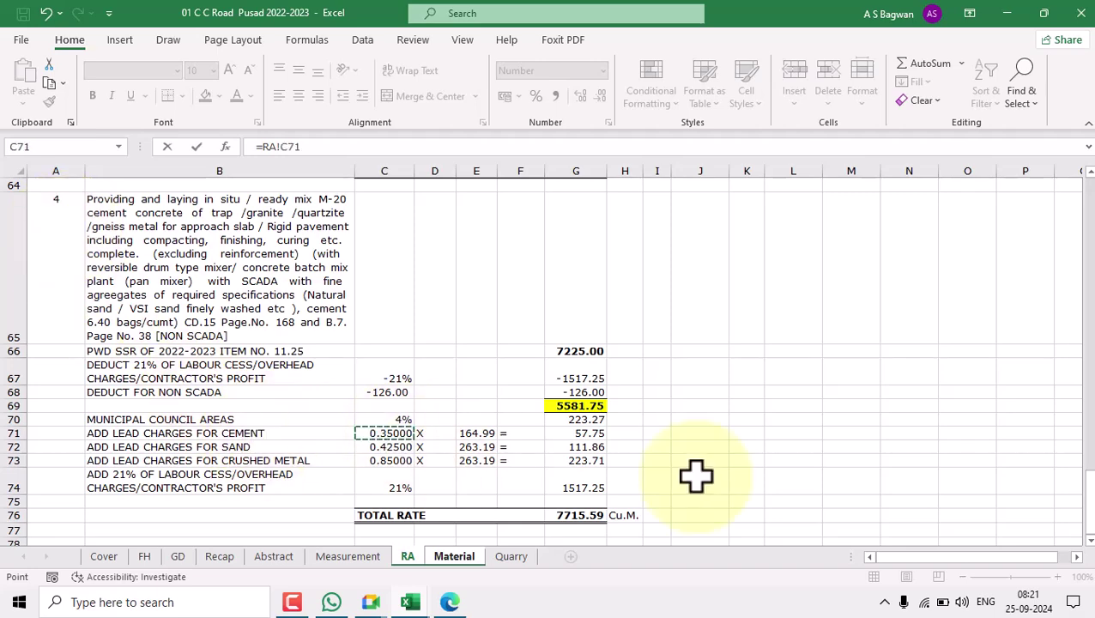
key("Return")
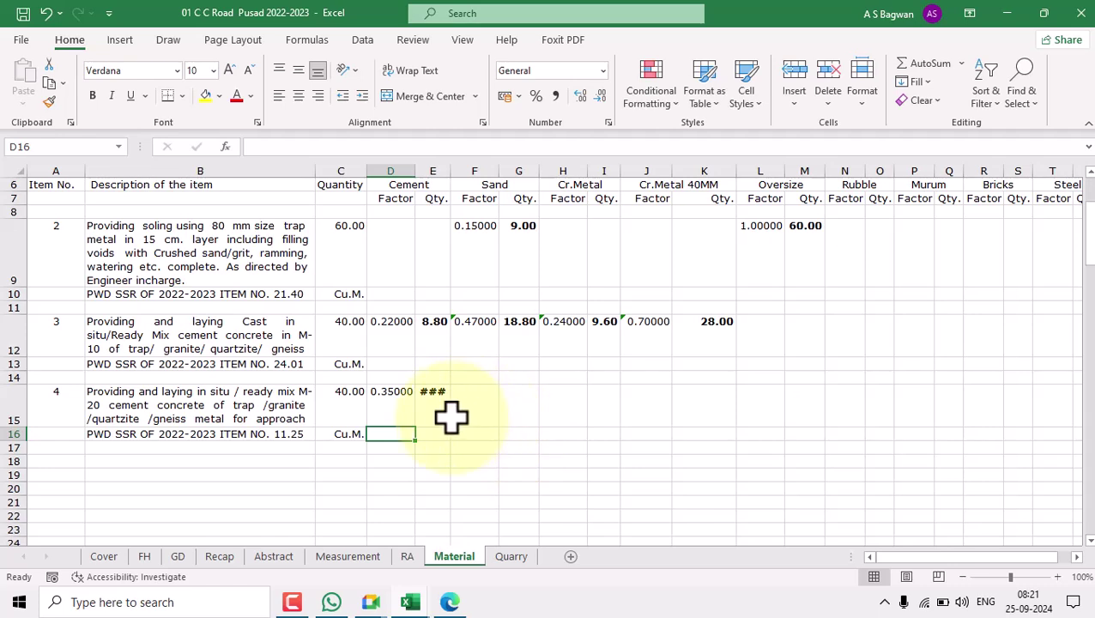
double_click(451, 164)
left_click(569, 406)
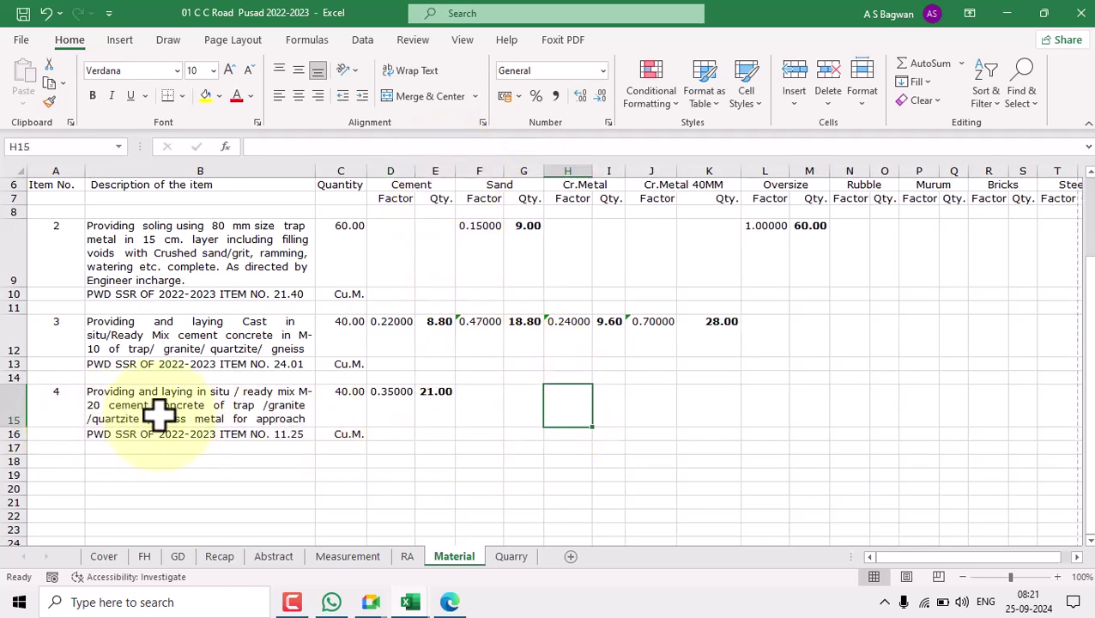
- Correct item 4's cement quantity formula in E15 to =$C$15*D15
left_click(341, 403)
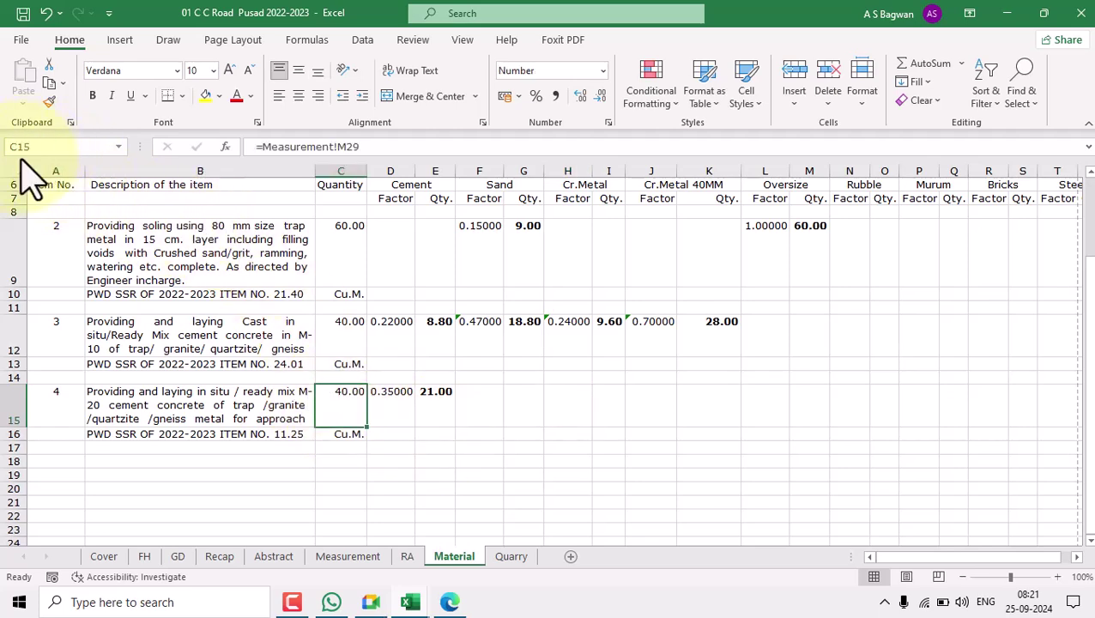
left_click(421, 408)
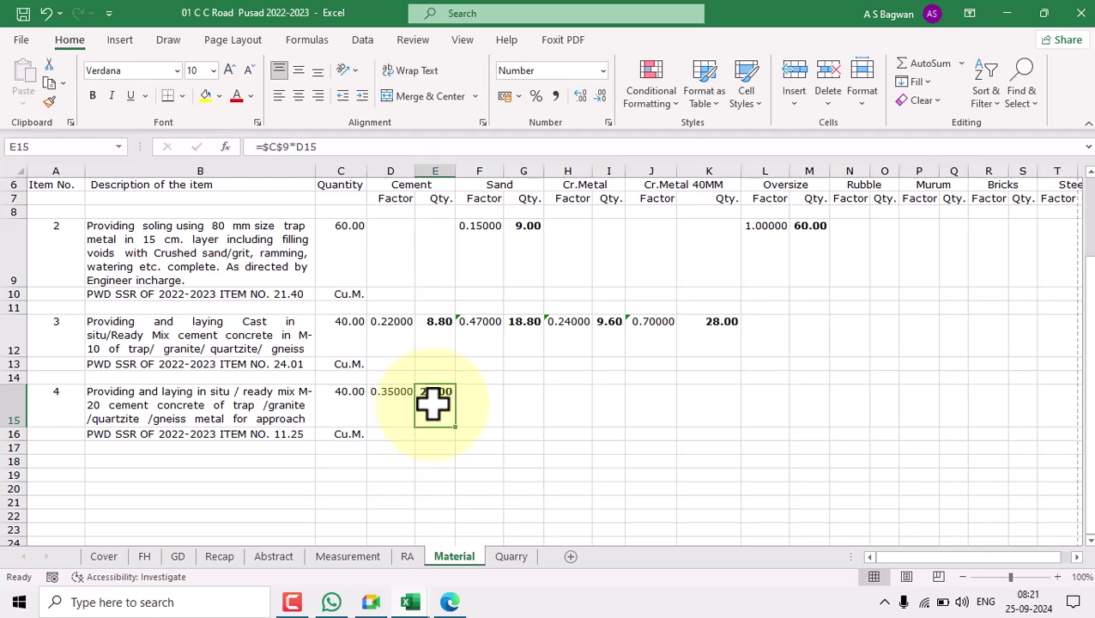
left_click(289, 147)
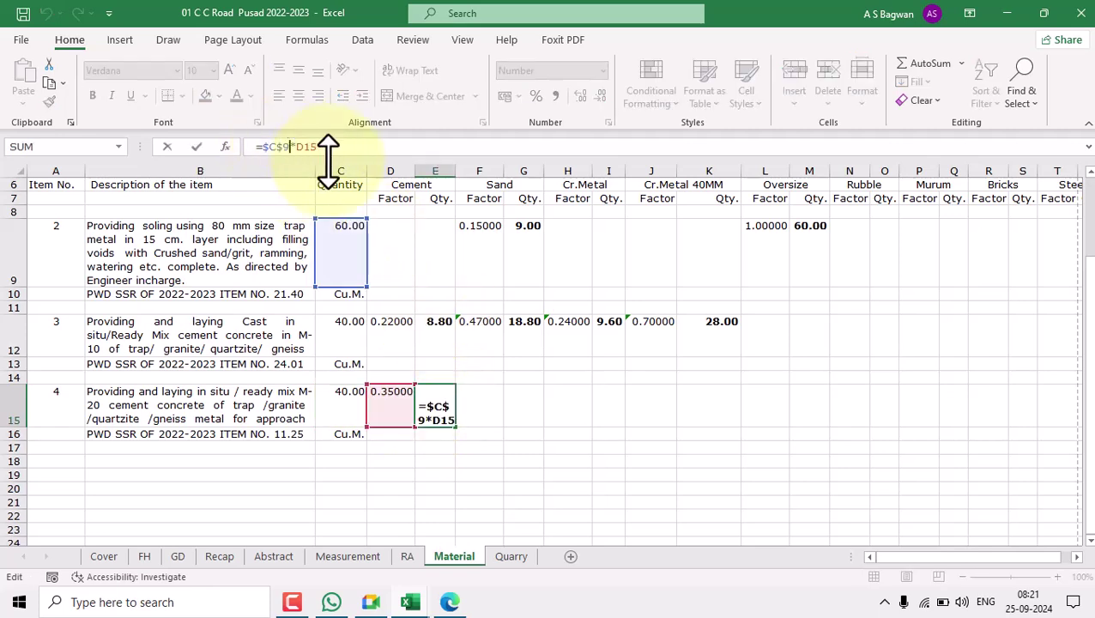
key("BackSpace")
type("15")
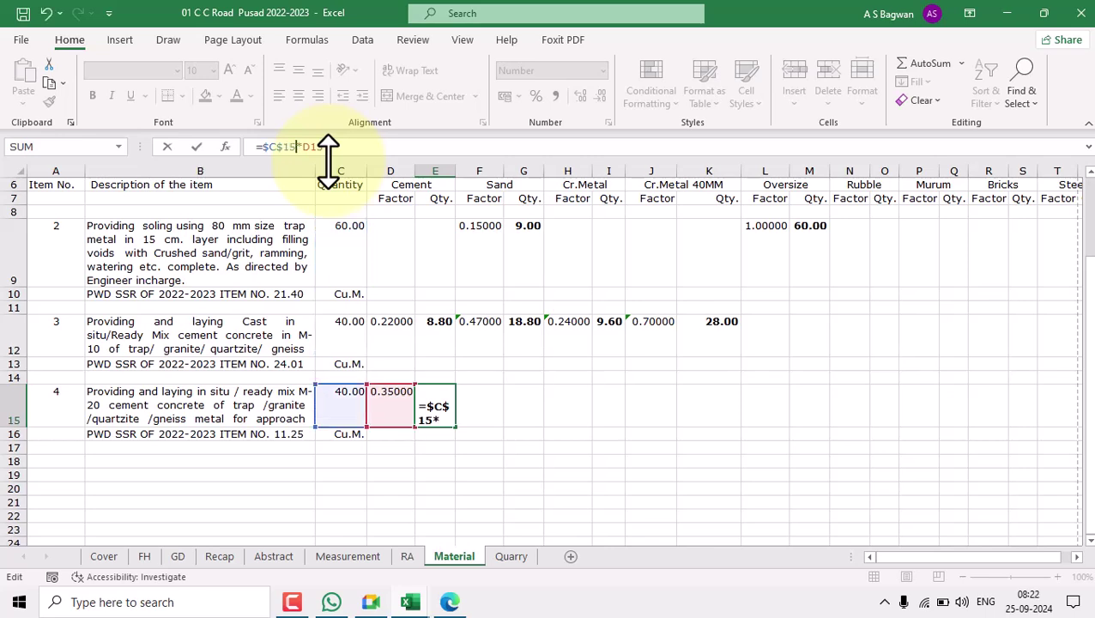
key("Return")
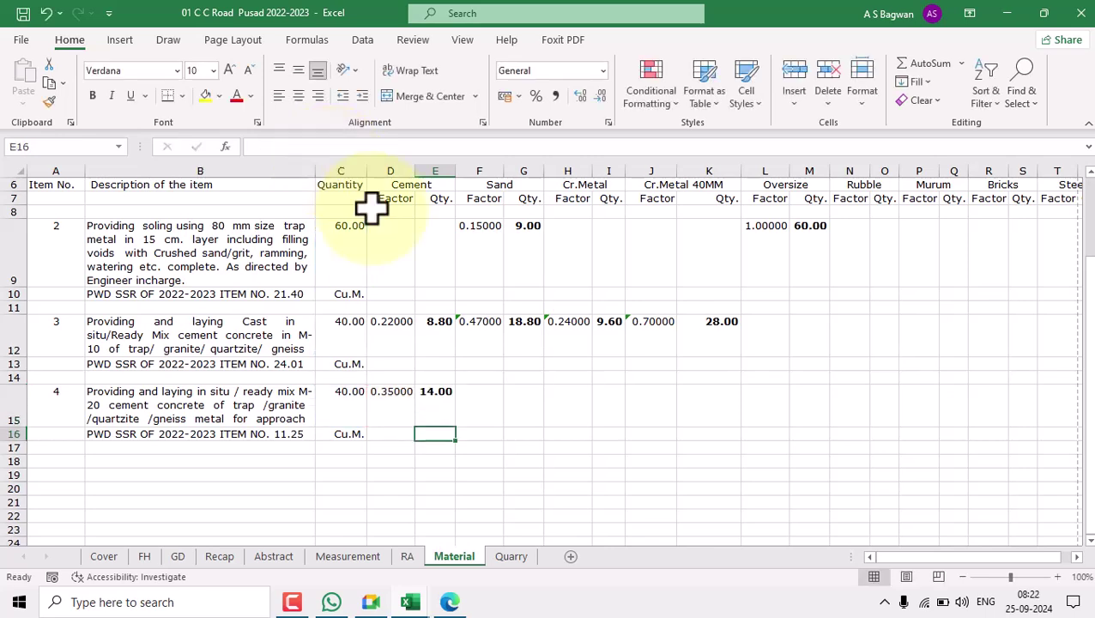
- Check the formulas behind item 4's quantity, cement factor and cement quantity, and compare them with the factor cells of items 2 and 3
left_click(435, 410)
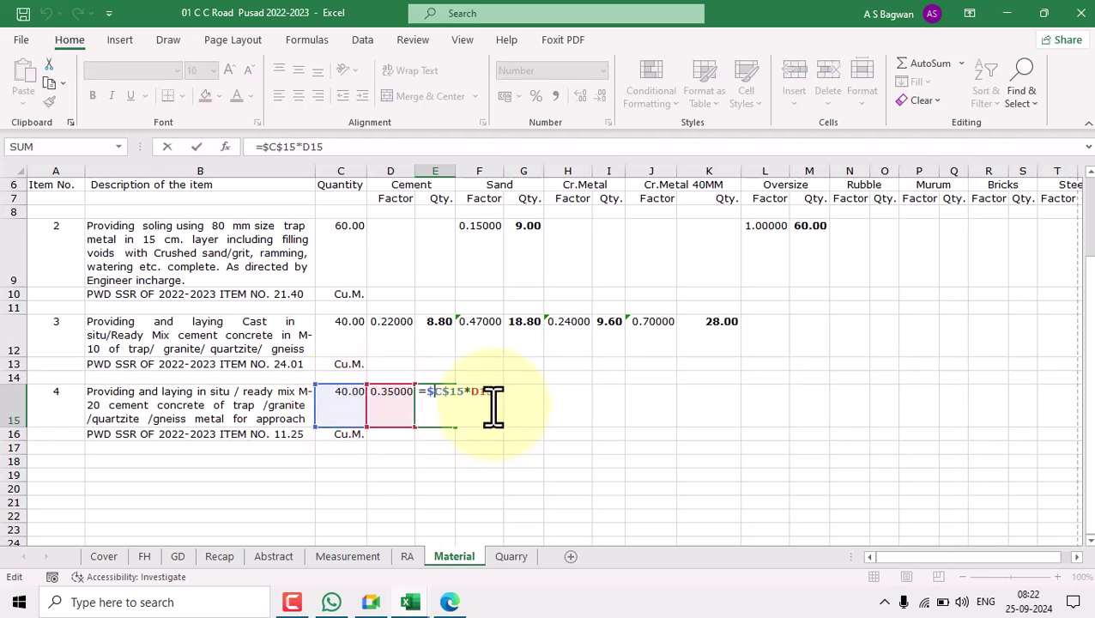
key("Return")
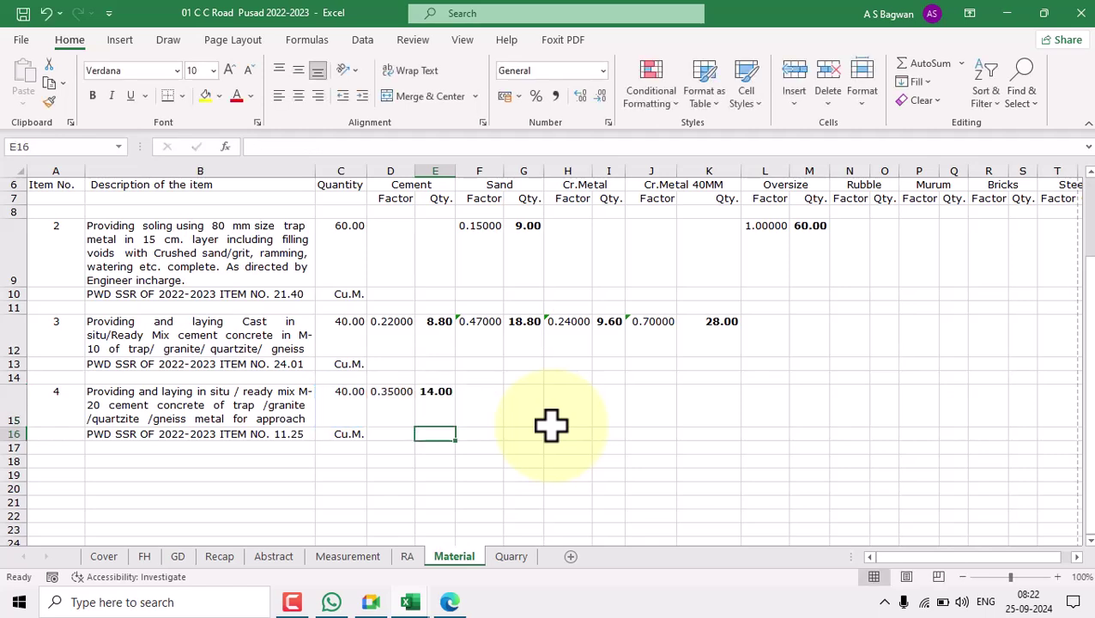
left_click(436, 407)
left_click(355, 404)
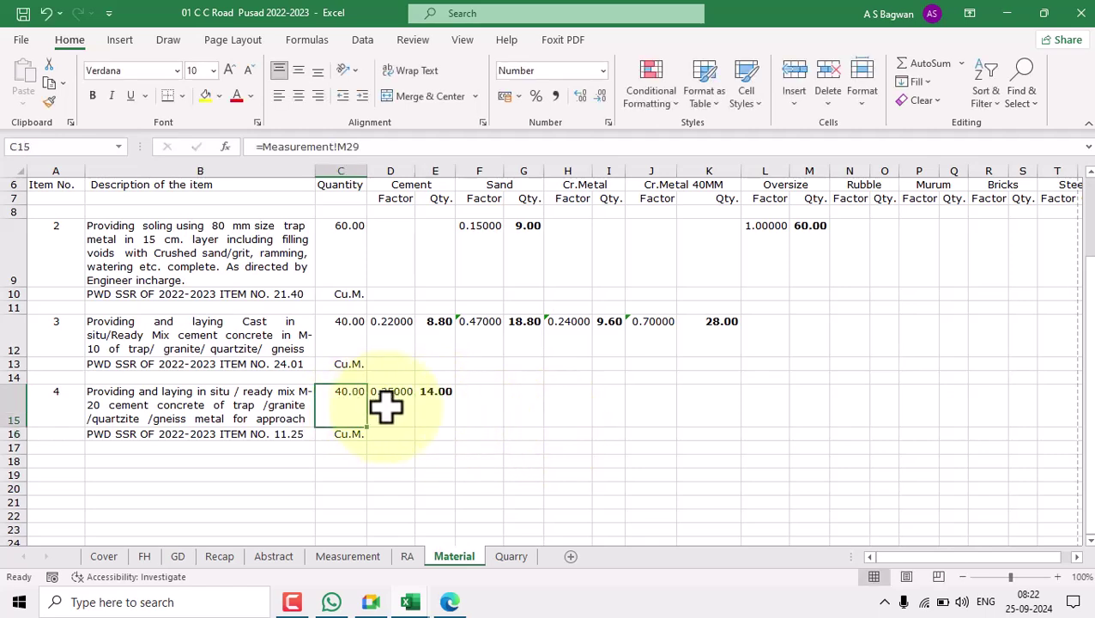
left_click(384, 409)
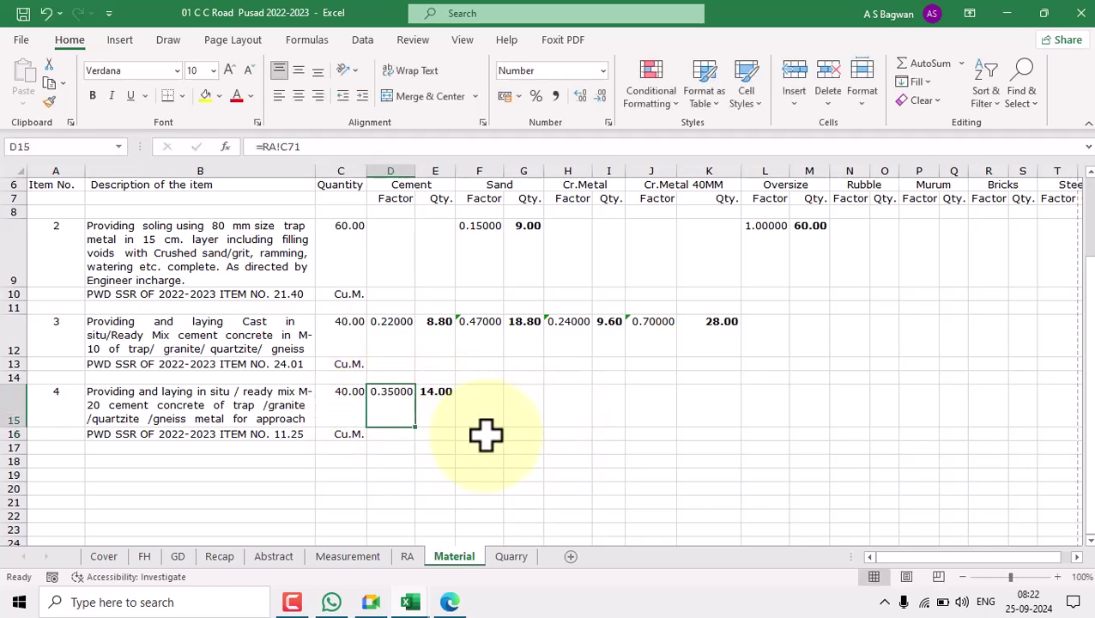
left_click(443, 409)
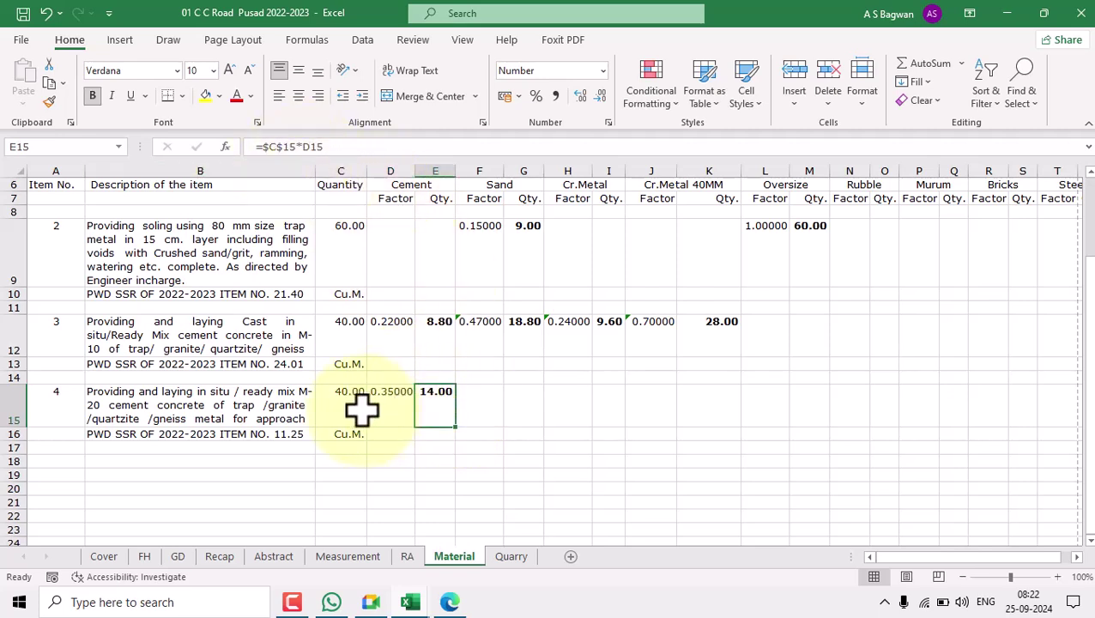
left_click_drag(395, 405, 437, 406)
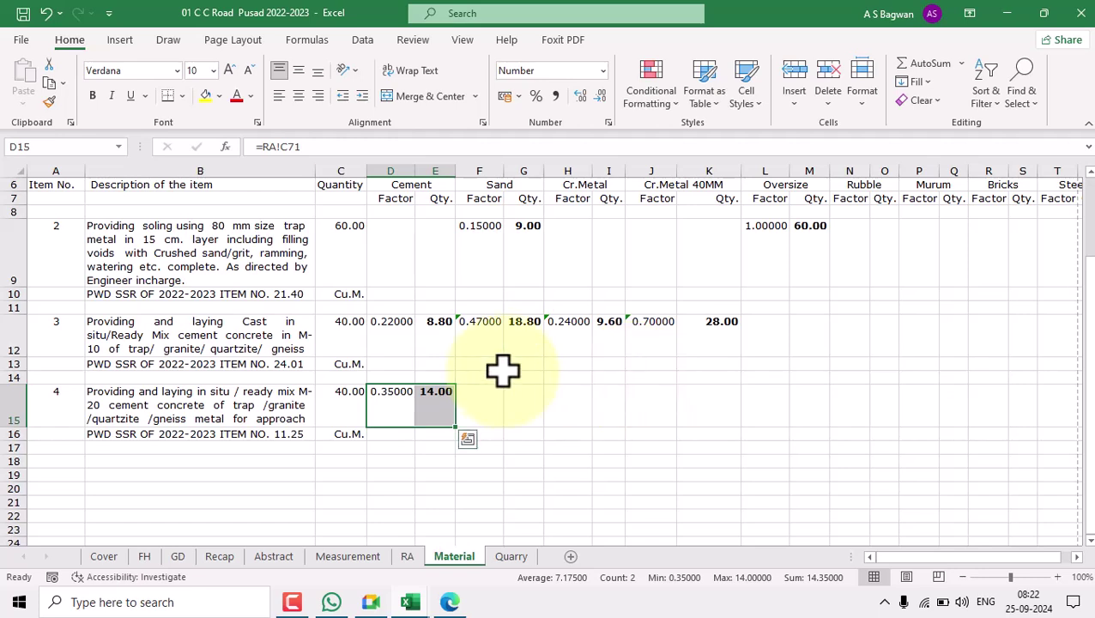
left_click_drag(379, 230, 795, 324)
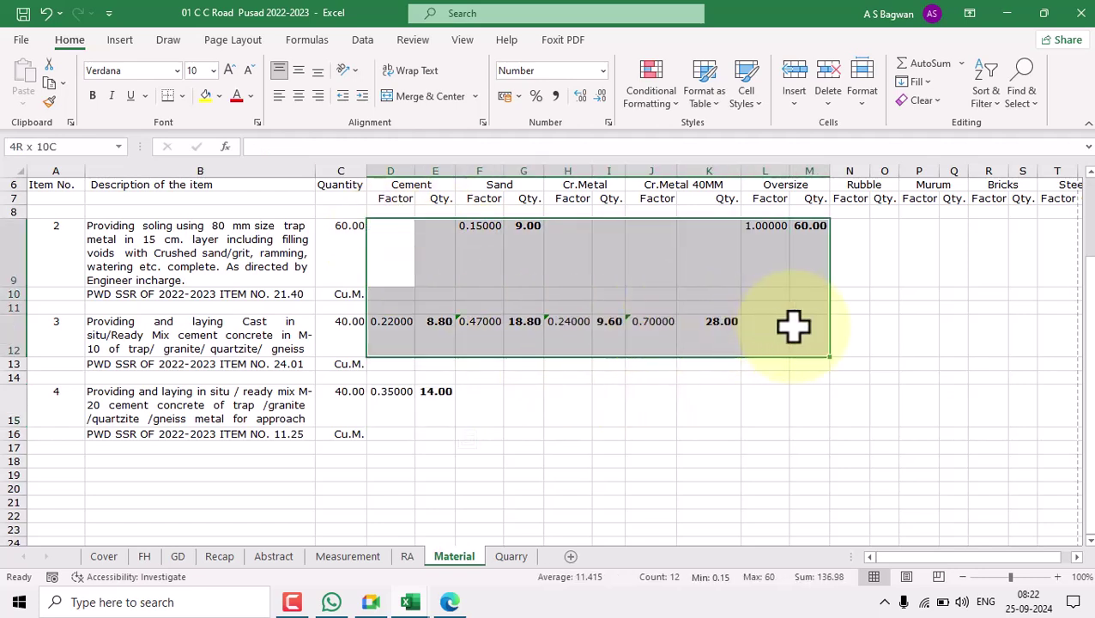
- Copy item 4's cement factor and quantity cells D15:E15 into its sand cells F15:G15
left_click_drag(407, 410, 433, 403)
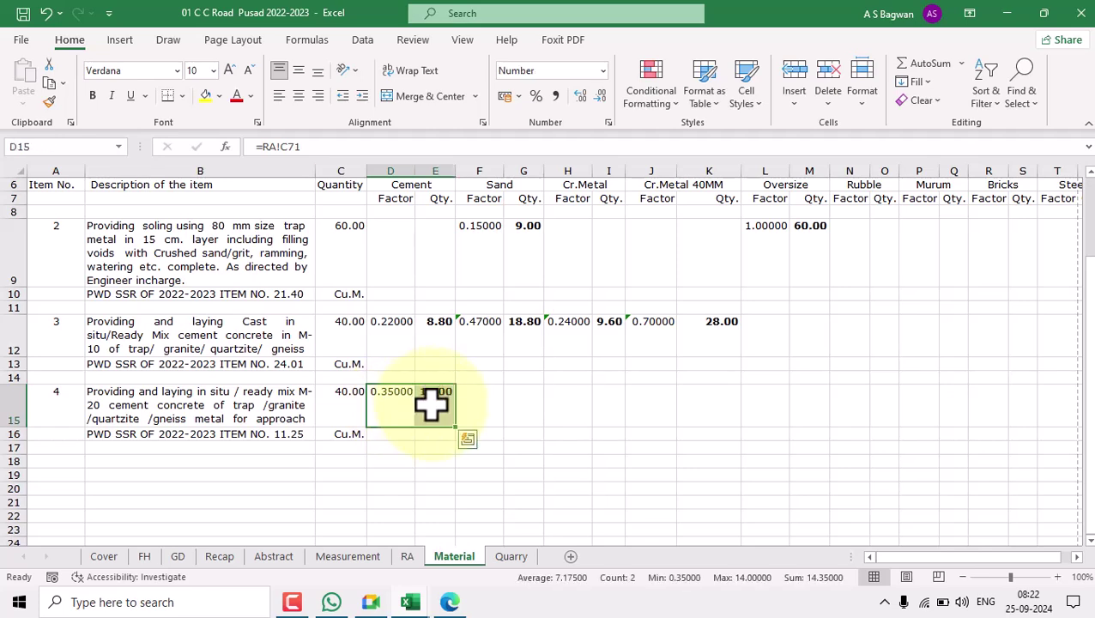
left_click(45, 84)
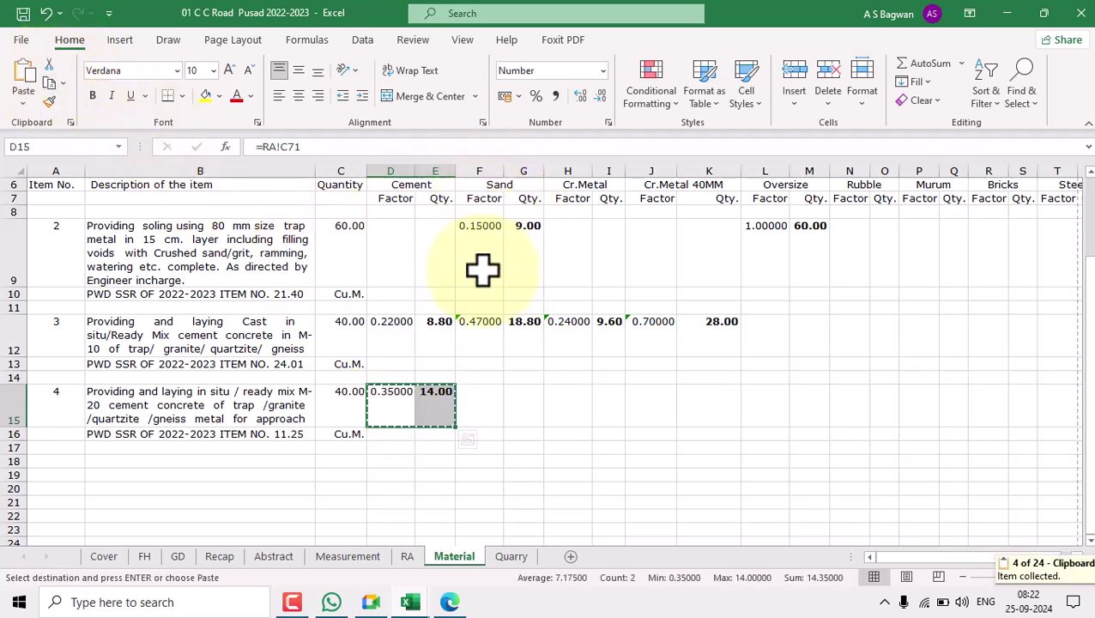
left_click(488, 407)
left_click(25, 73)
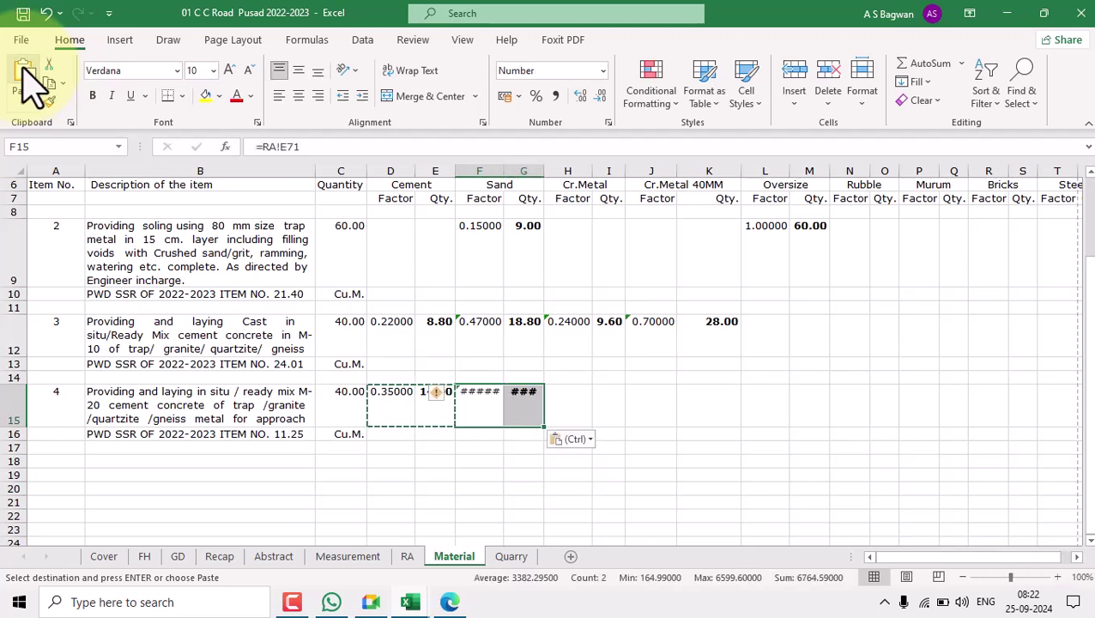
key("Escape")
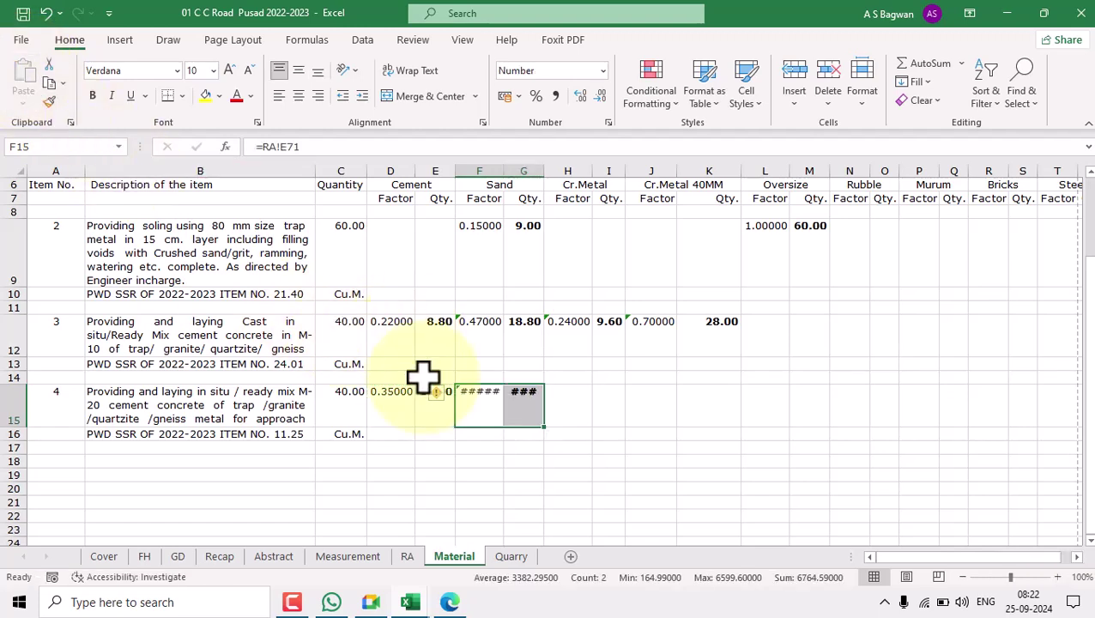
- Link item 4's sand factor in F15 to cell C72 of the RA sheet and check the sand quantity formula in G15
left_click(486, 410)
key("Delete")
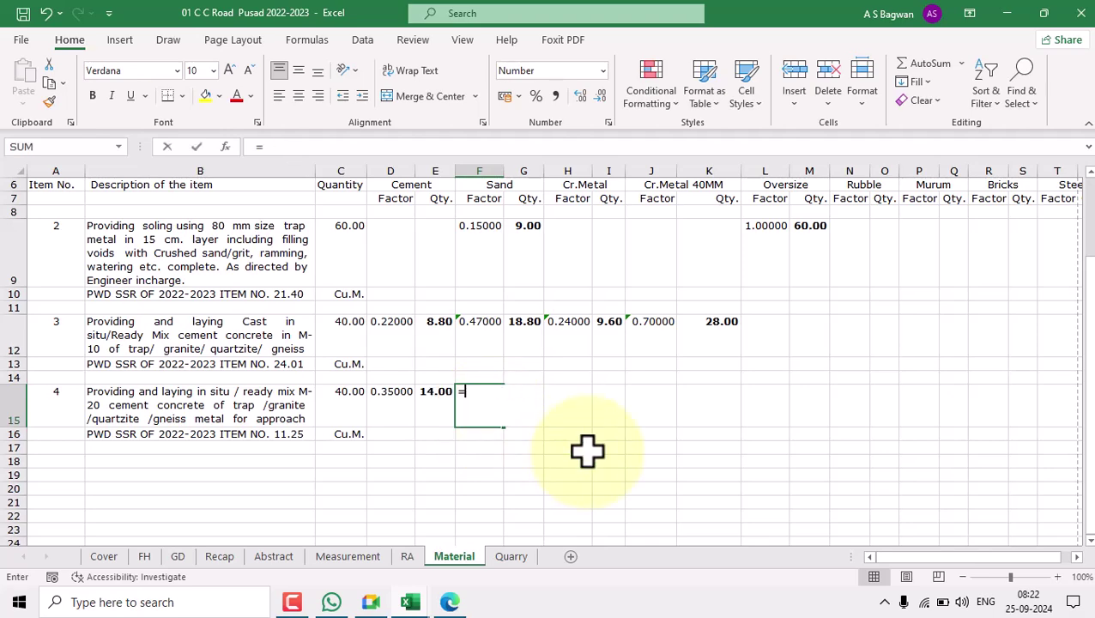
type("=")
left_click(410, 557)
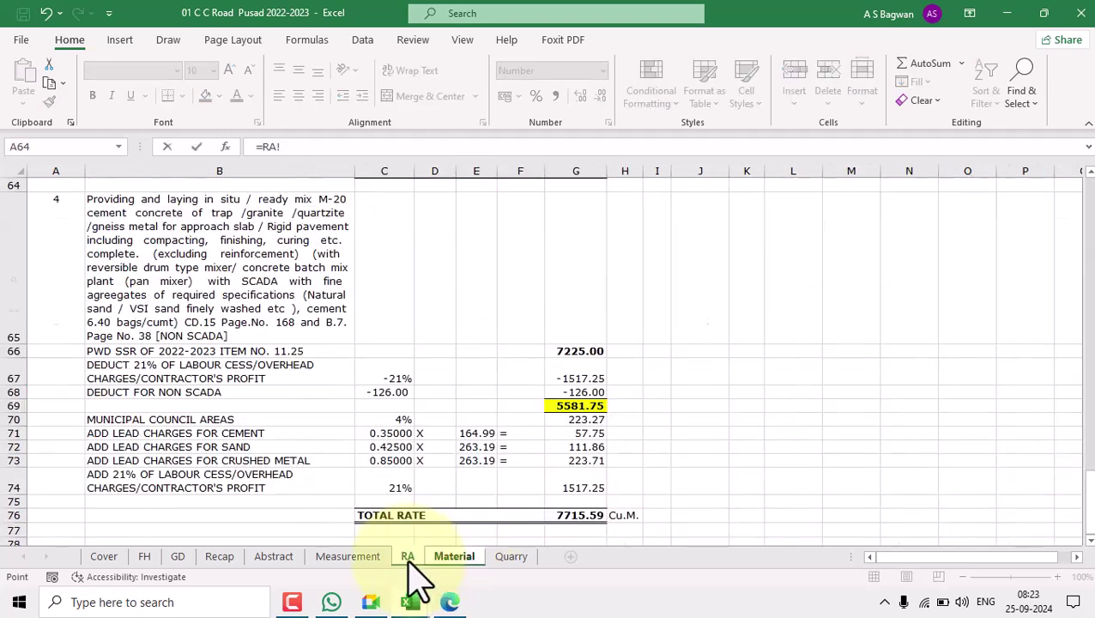
left_click(393, 448)
key("Return")
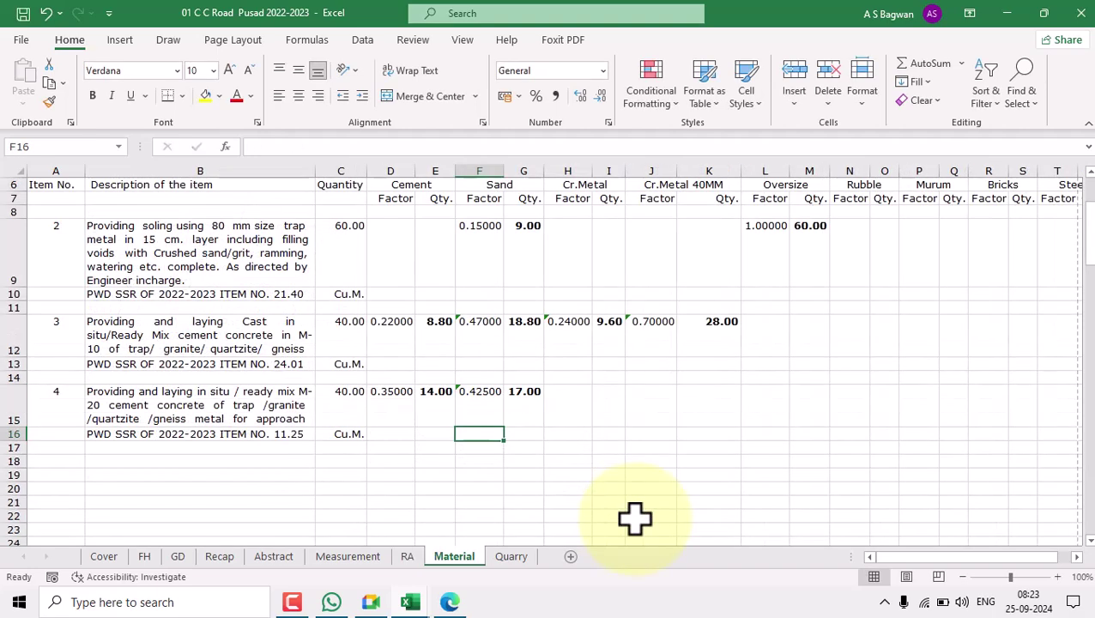
double_click(525, 397)
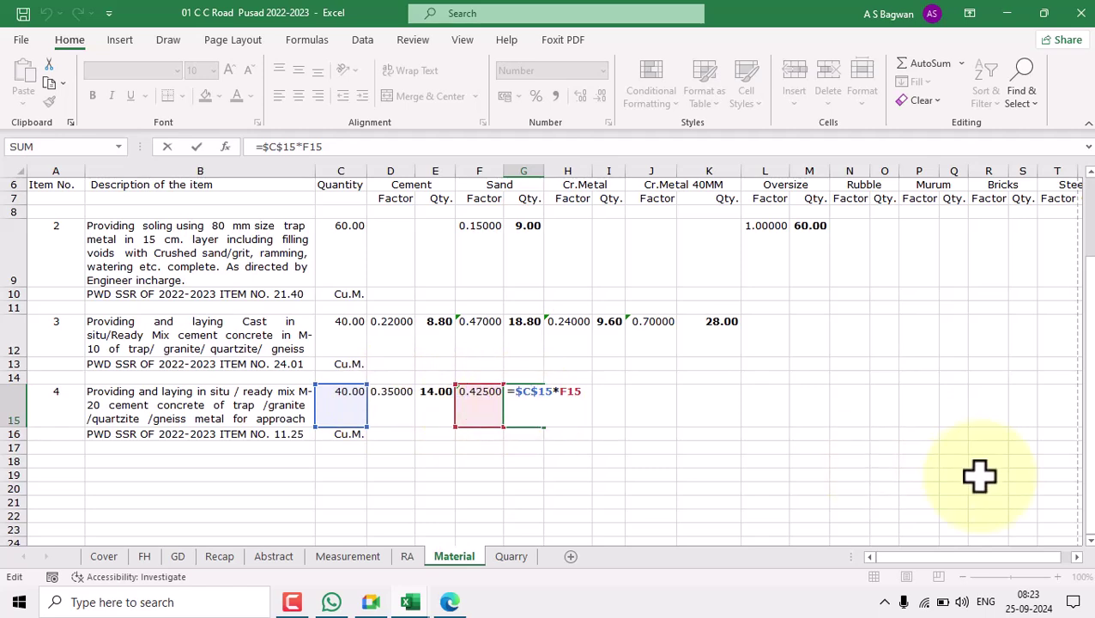
key("Return")
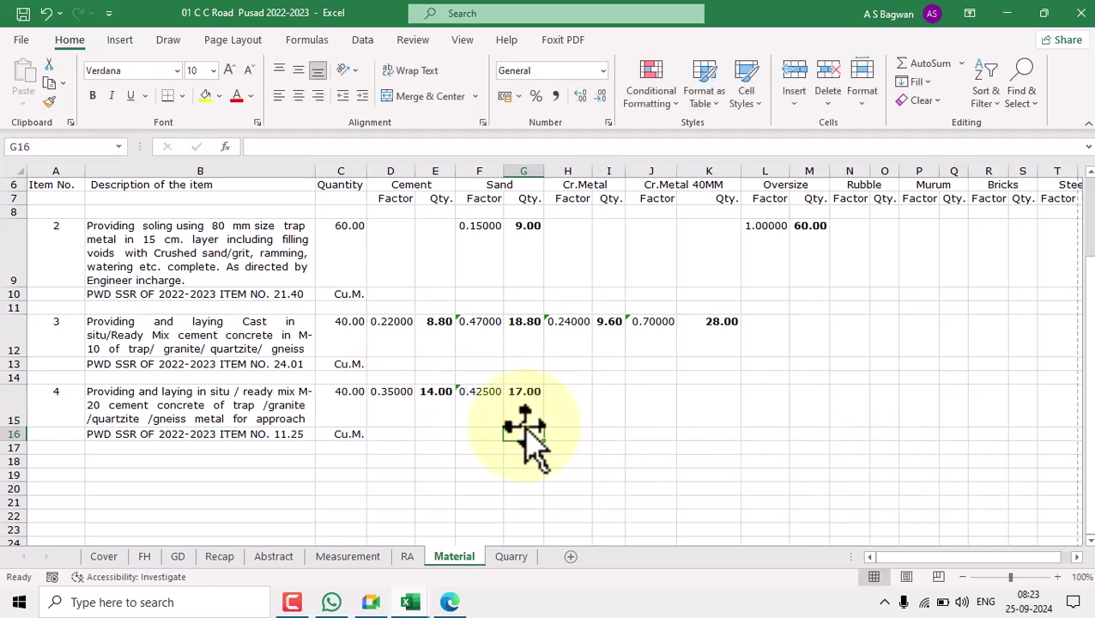
- Copy item 4's cement factor and quantity cells D15:E15 into its crushed metal cells H15:I15
left_click_drag(385, 400, 508, 409)
key("ctrl+v")
key("ctrl+v")
left_click_drag(386, 400, 508, 410)
key("ctrl+v")
key("ctrl+v")
left_click_drag(395, 408, 434, 404)
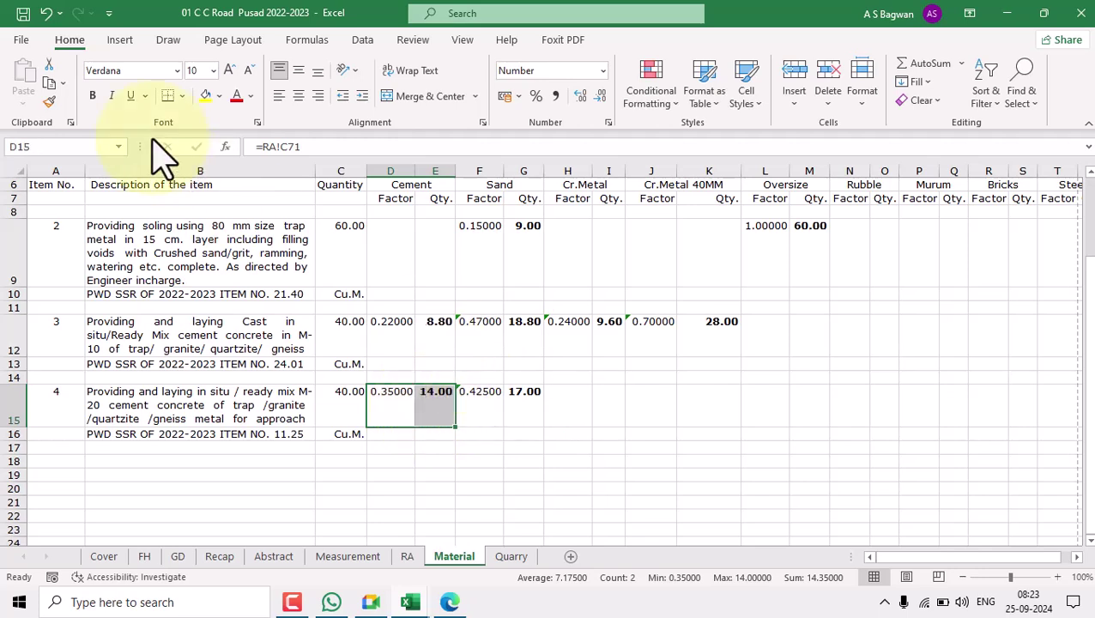
left_click(49, 84)
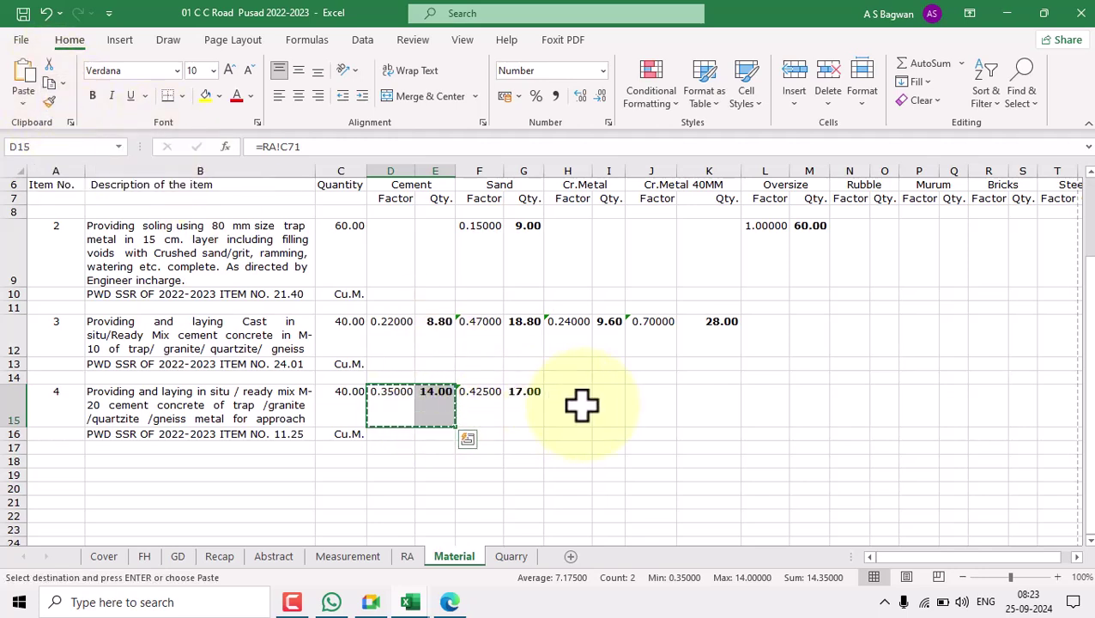
key("ctrl+v")
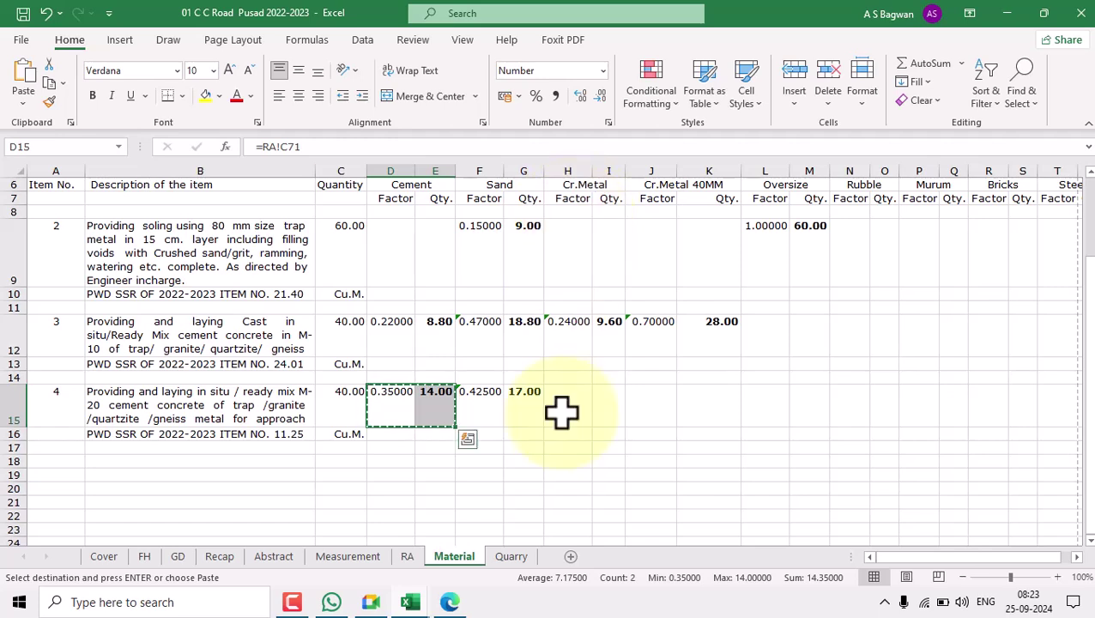
left_click(574, 401)
left_click(26, 78)
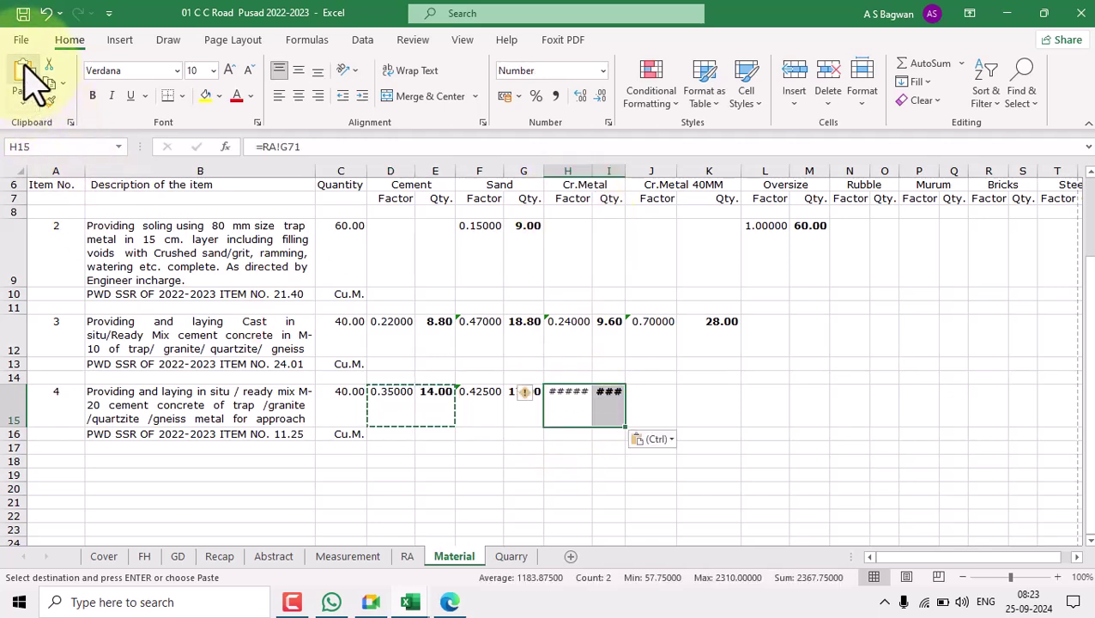
key("Escape")
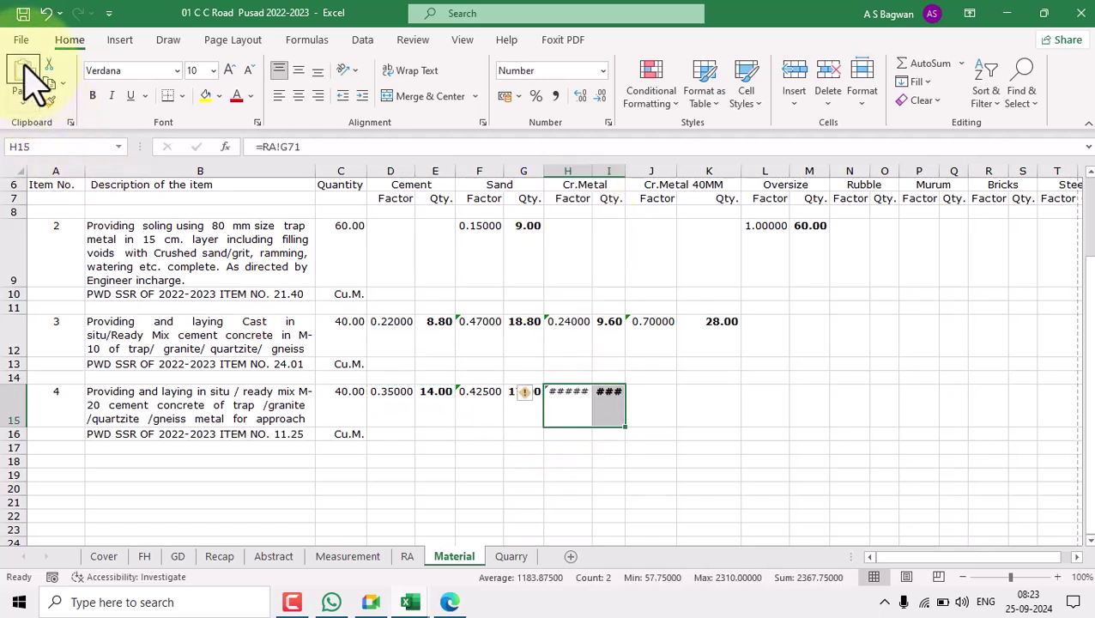
- Link item 4's crushed metal factor in H15 to cell C73 of the RA sheet and autofit the width of column I
left_click(579, 412)
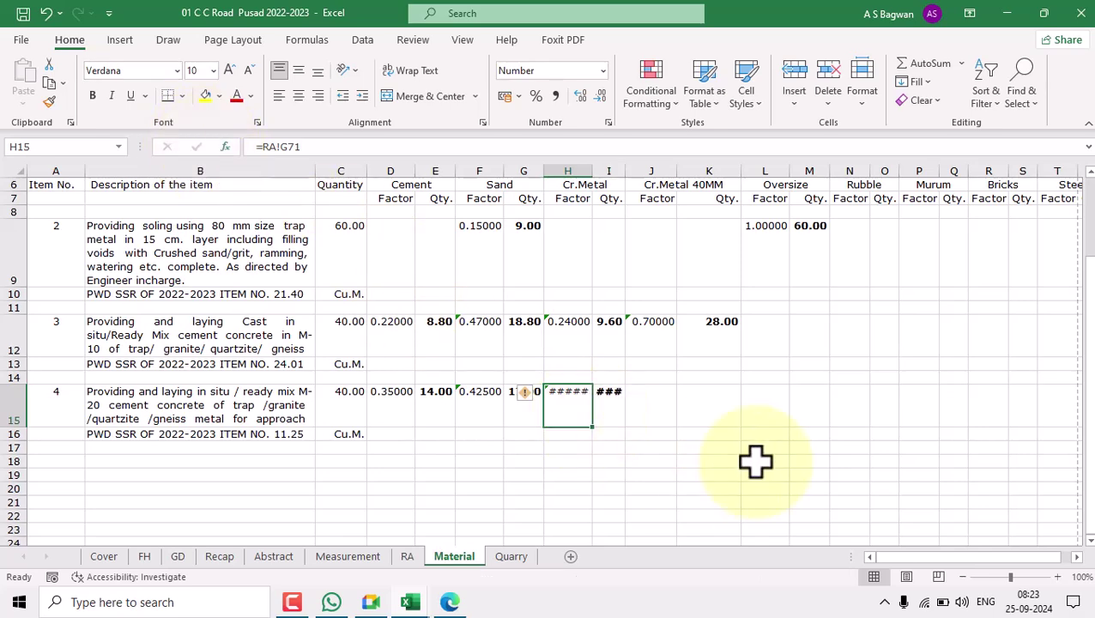
type("=")
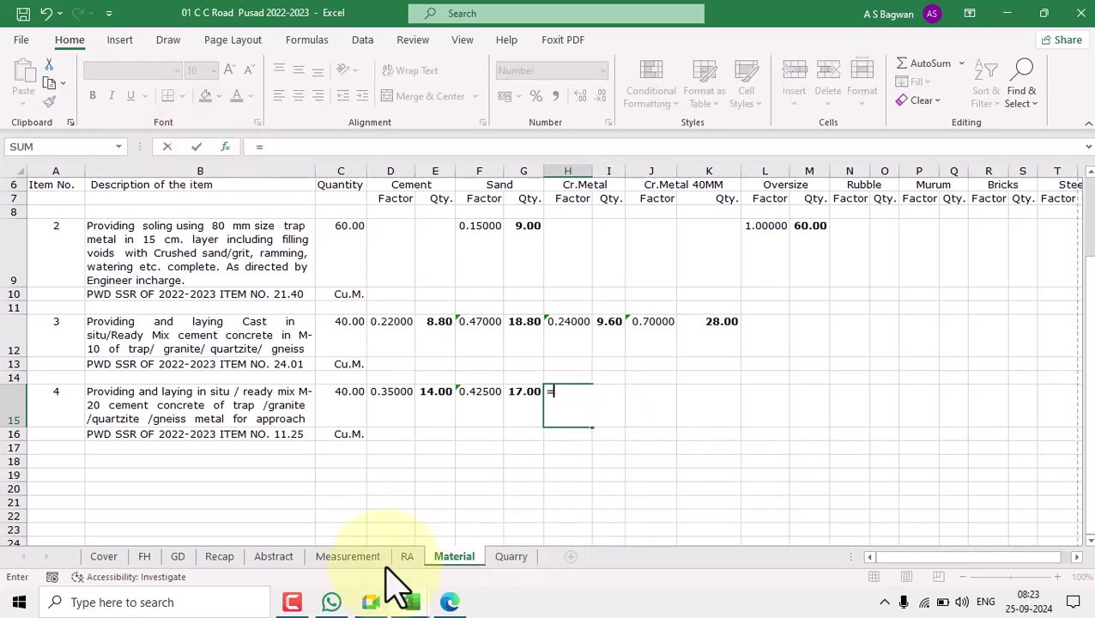
left_click(408, 557)
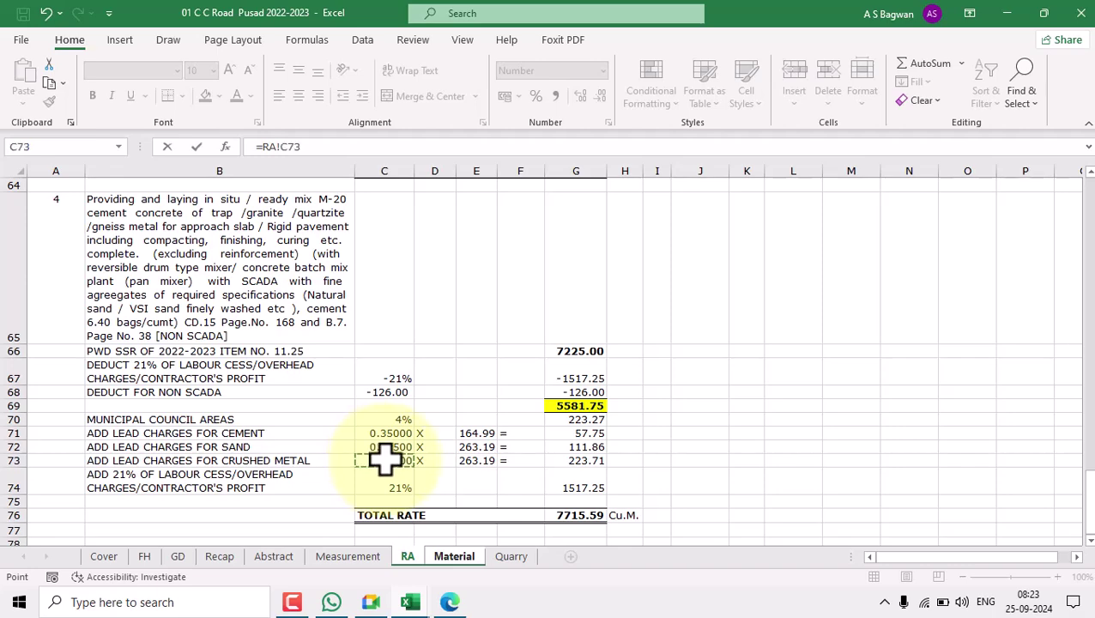
key("Return")
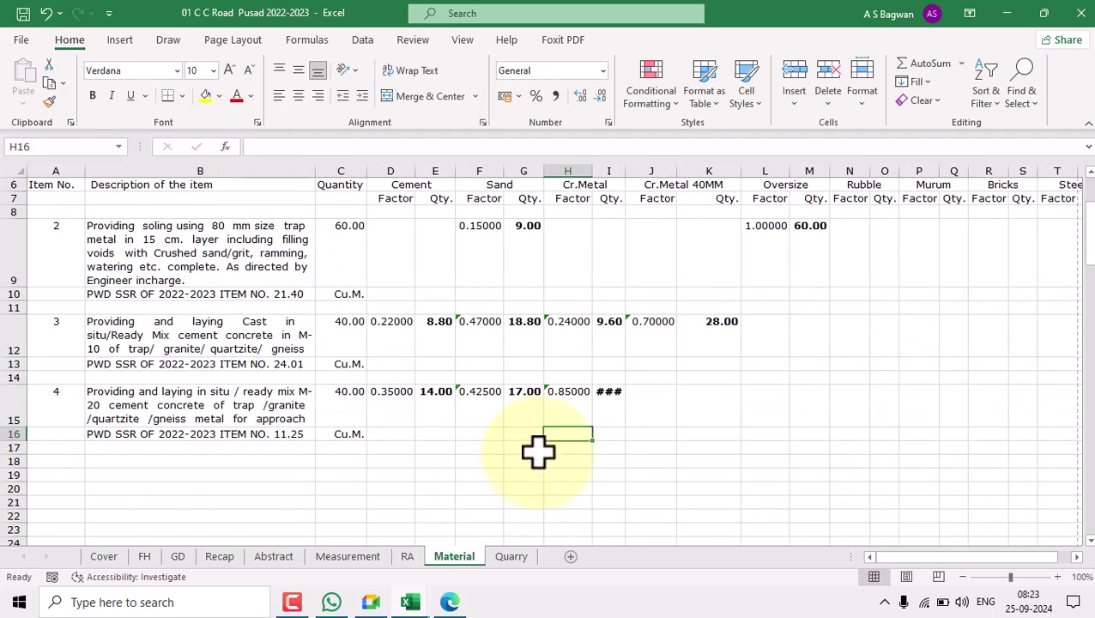
left_click(611, 400)
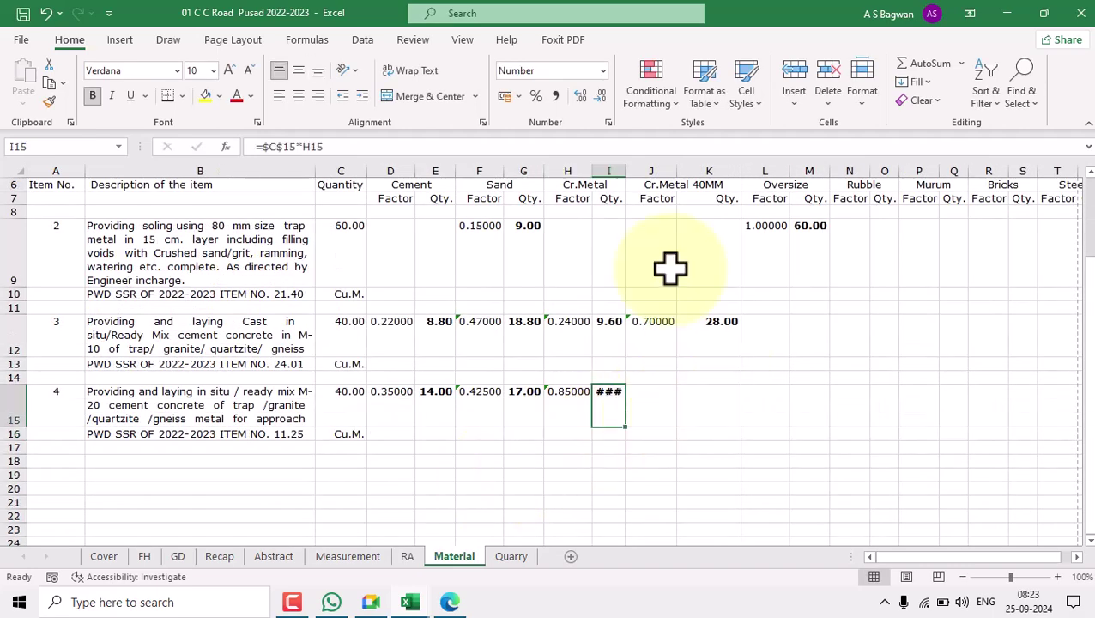
double_click(627, 166)
left_click(701, 366)
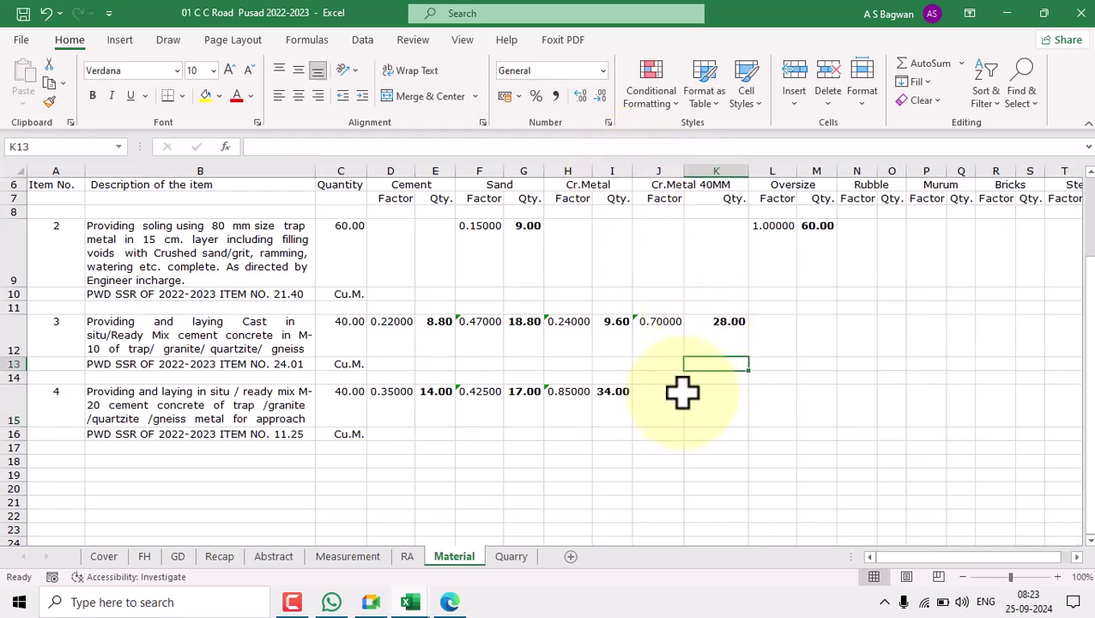
- Check the formula behind item 4's crushed metal quantity and review the cement quantities of items 3 and 4
left_click(612, 407)
double_click(613, 408)
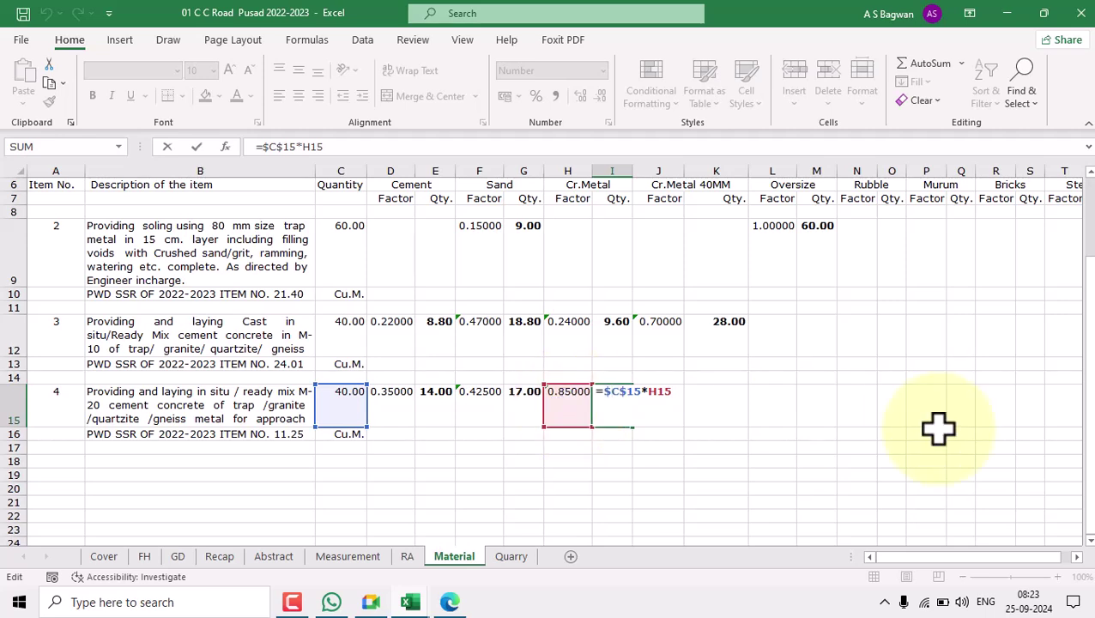
key("Return")
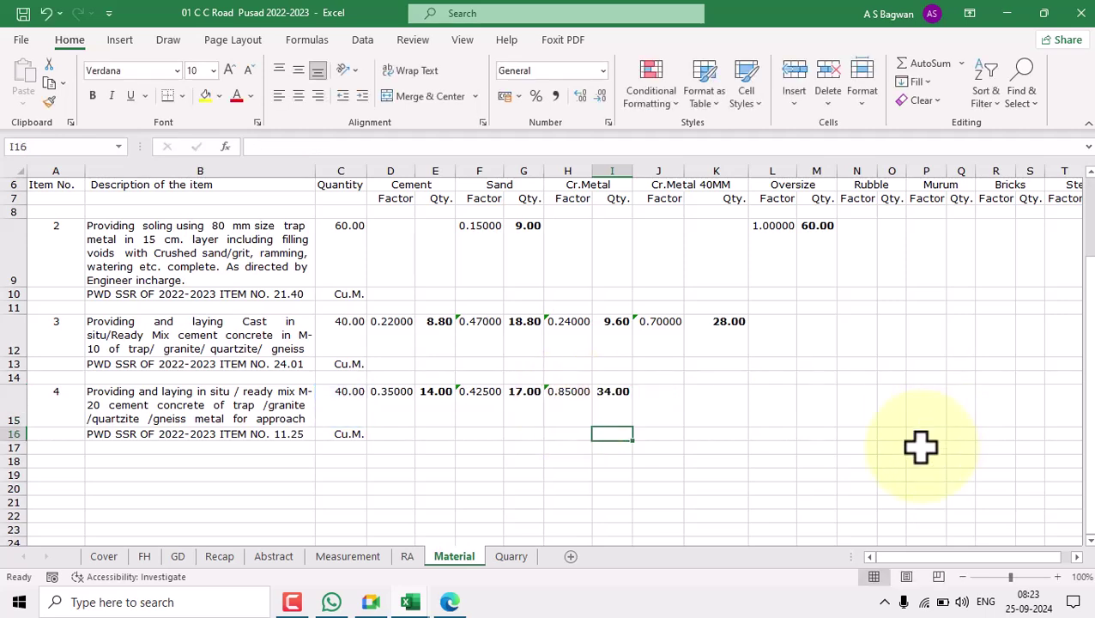
scroll(661, 382, "up", 2)
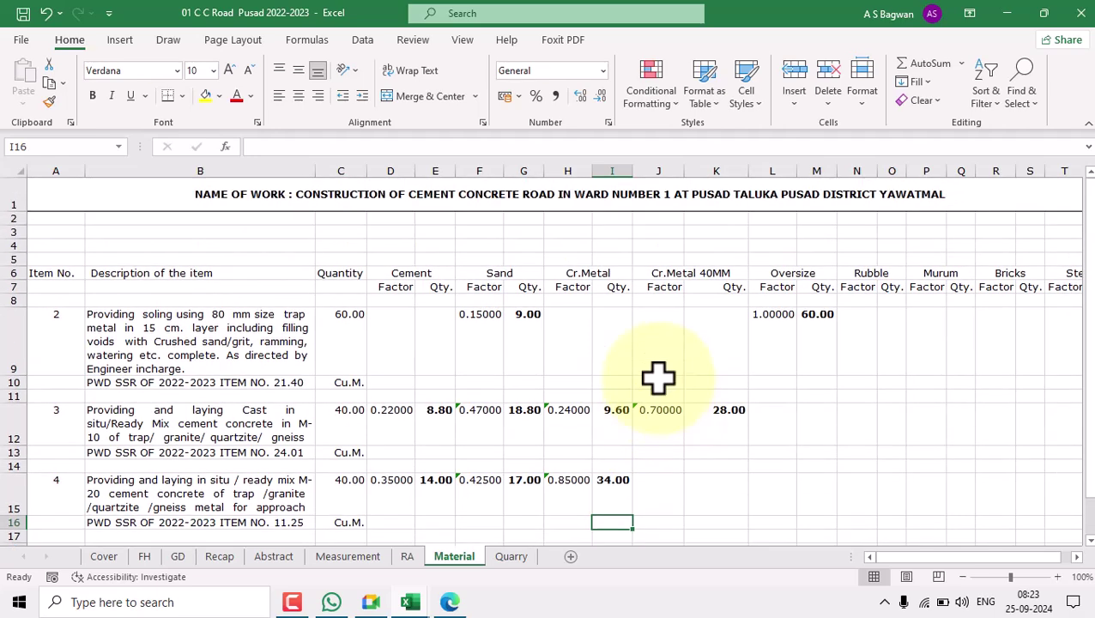
scroll(658, 378, "down", 2)
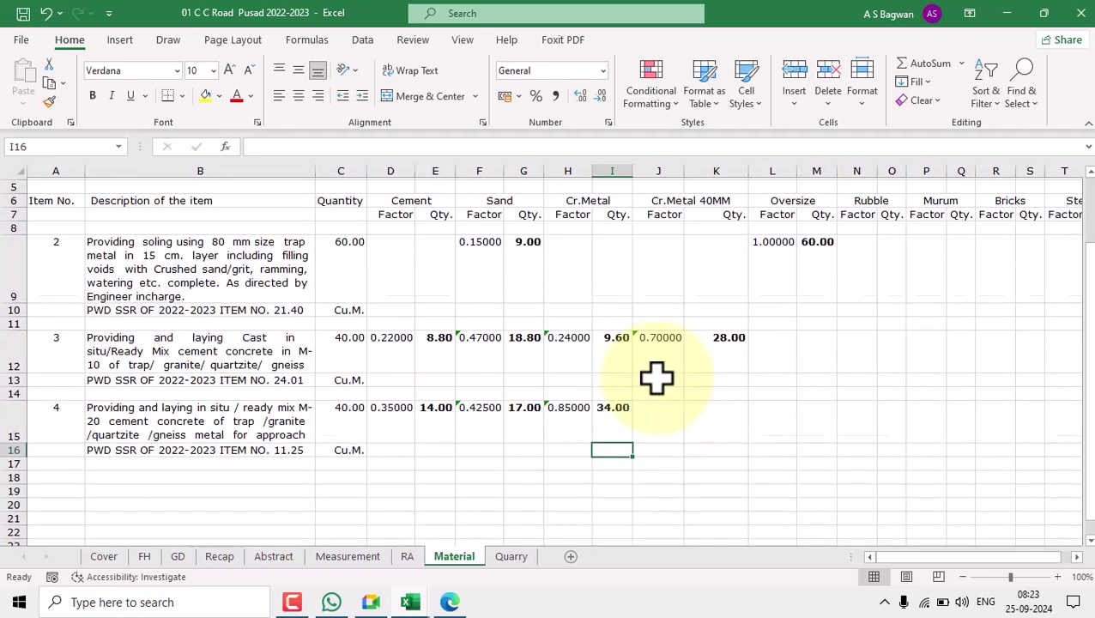
left_click(397, 184)
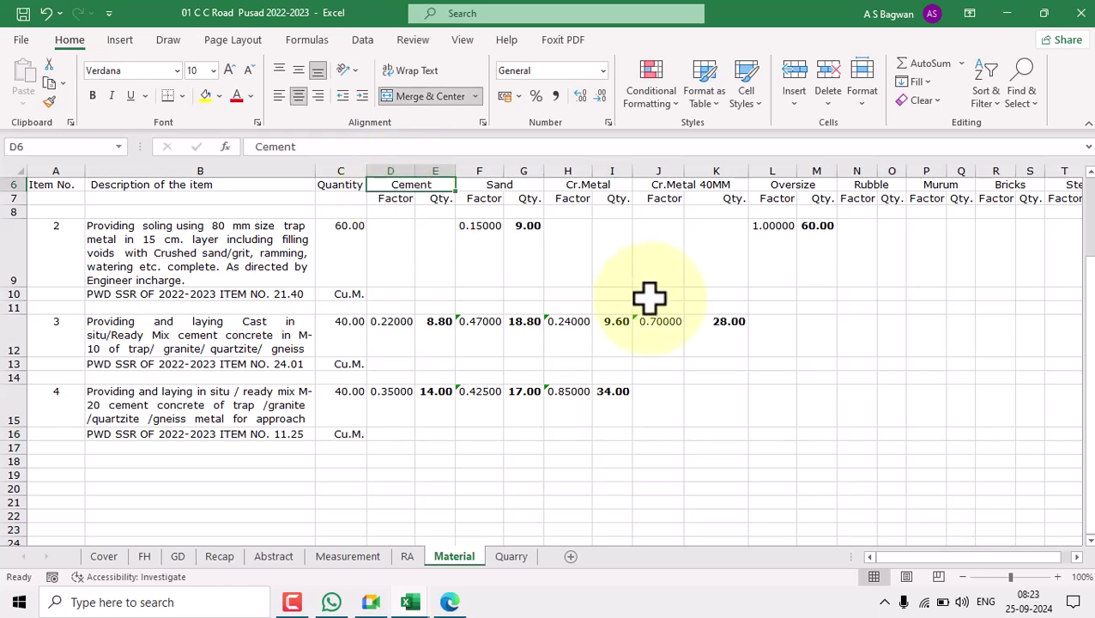
left_click(66, 337)
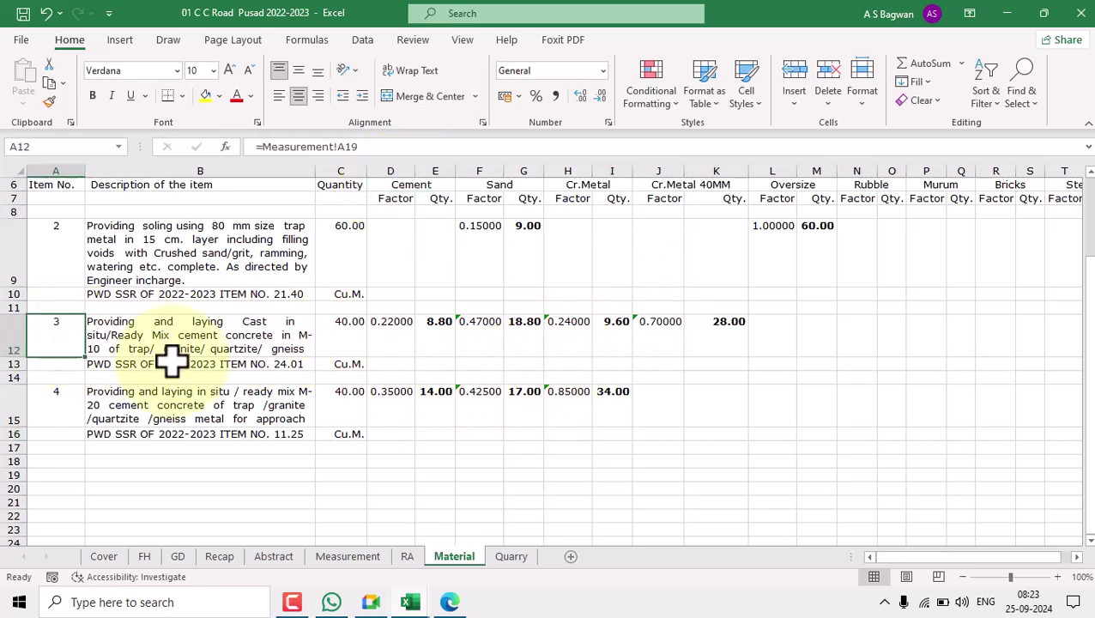
left_click(437, 331)
left_click(69, 403)
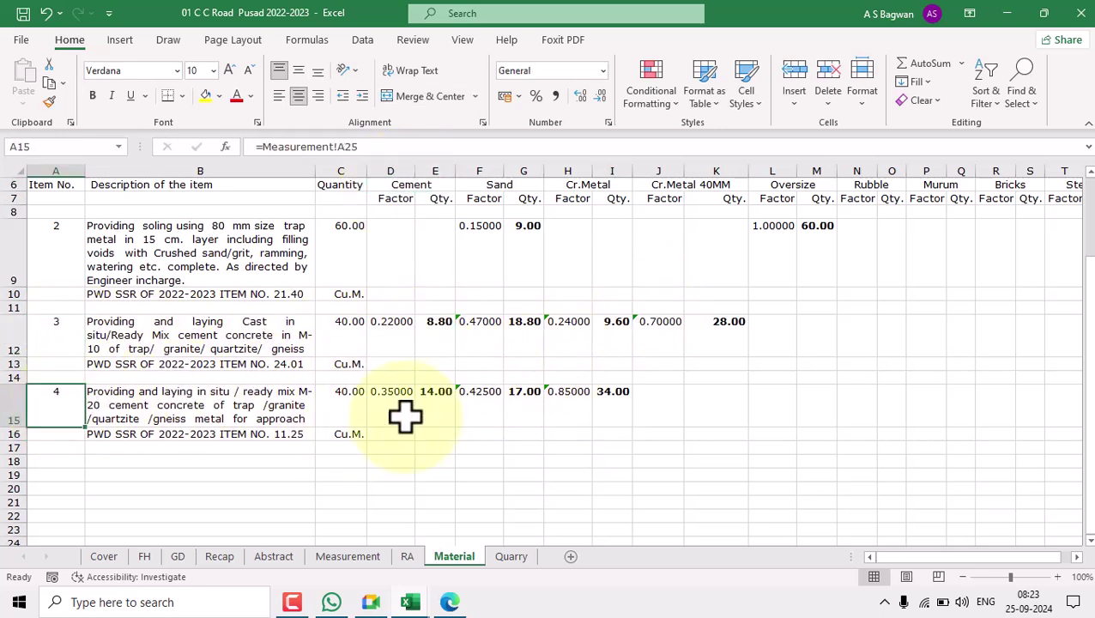
left_click(439, 405)
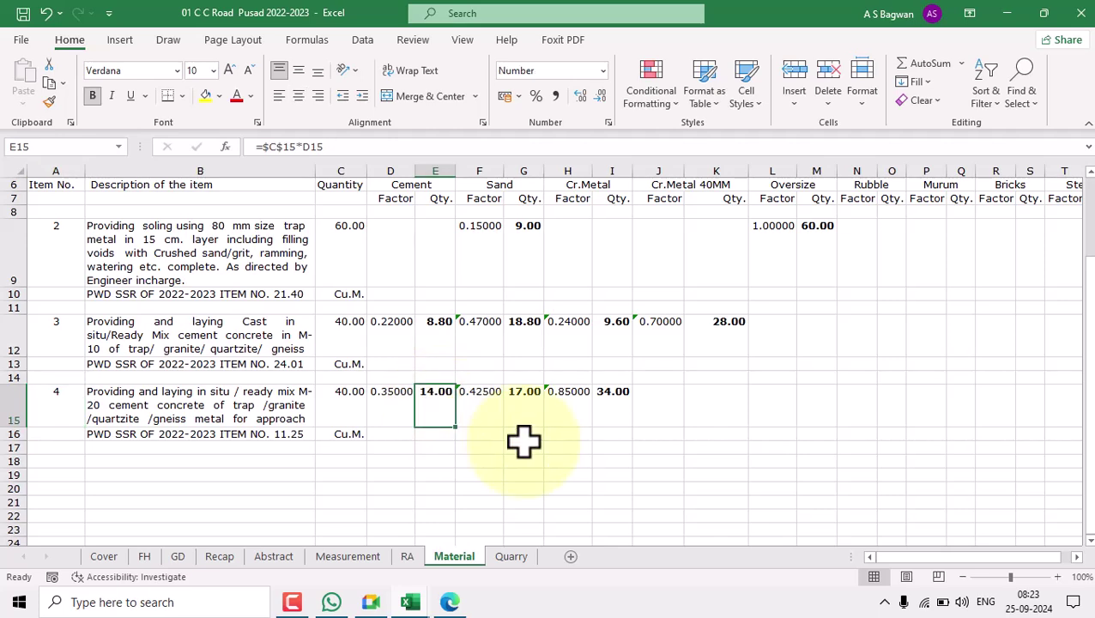
- Total the cement quantities in E18 with the formula =SUM(E9:E17)
left_click(439, 461)
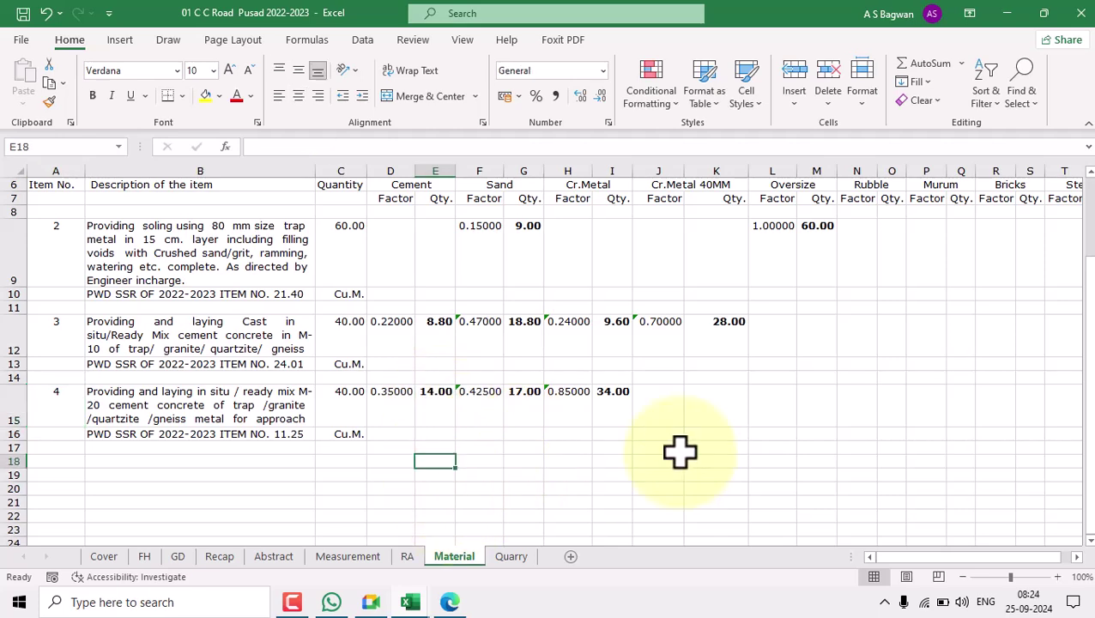
left_click(937, 63)
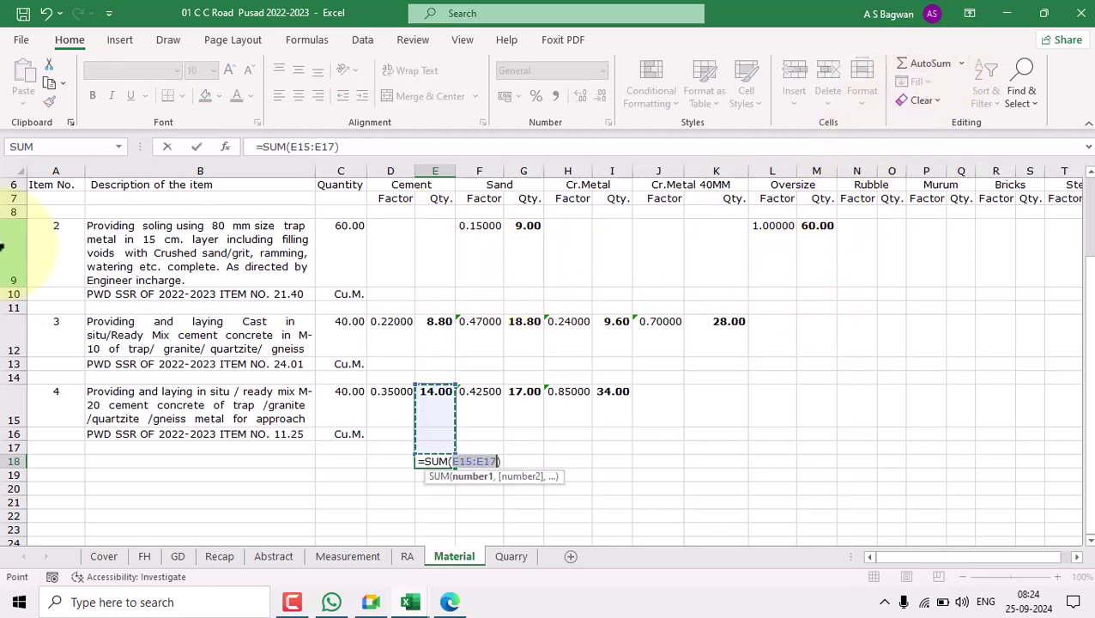
left_click_drag(438, 246, 442, 446)
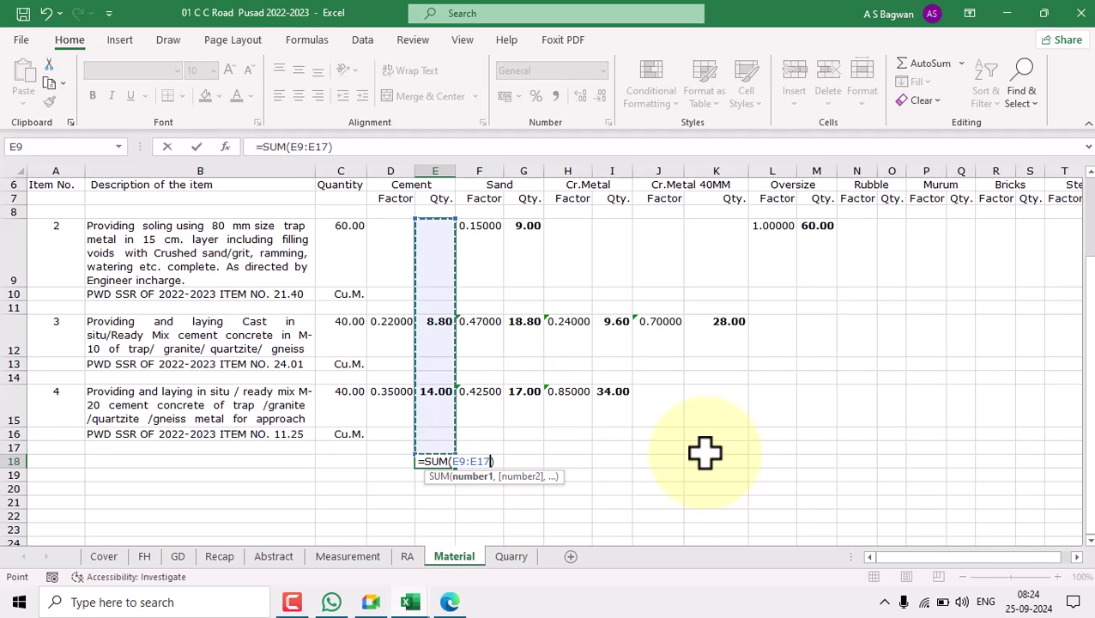
key("Return")
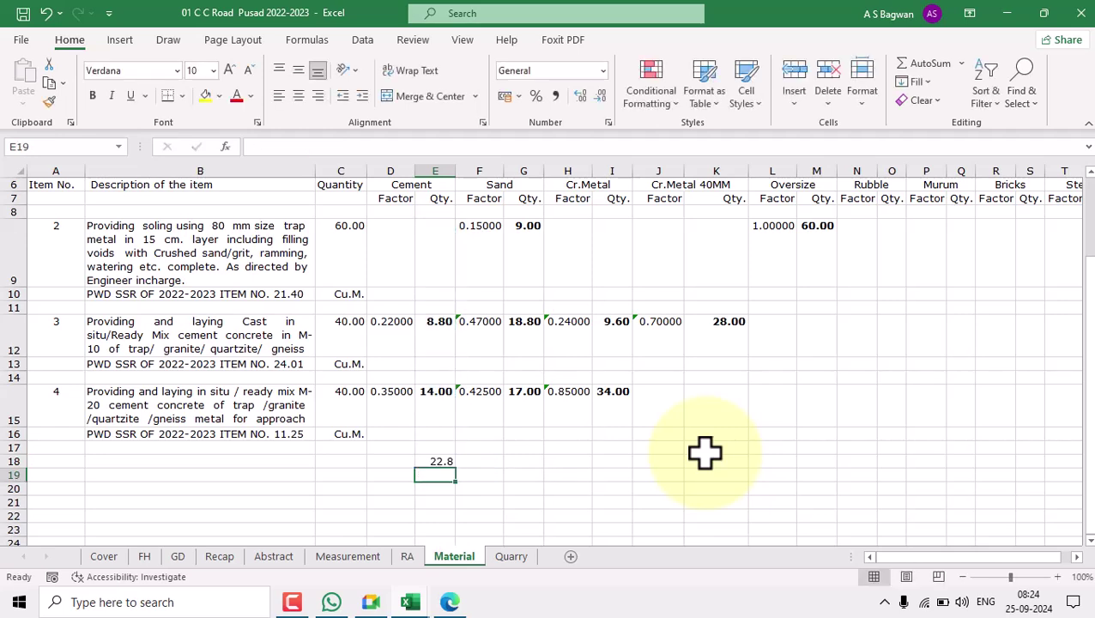
- Format the cement total in E18 as bold with two decimal places
left_click(432, 461)
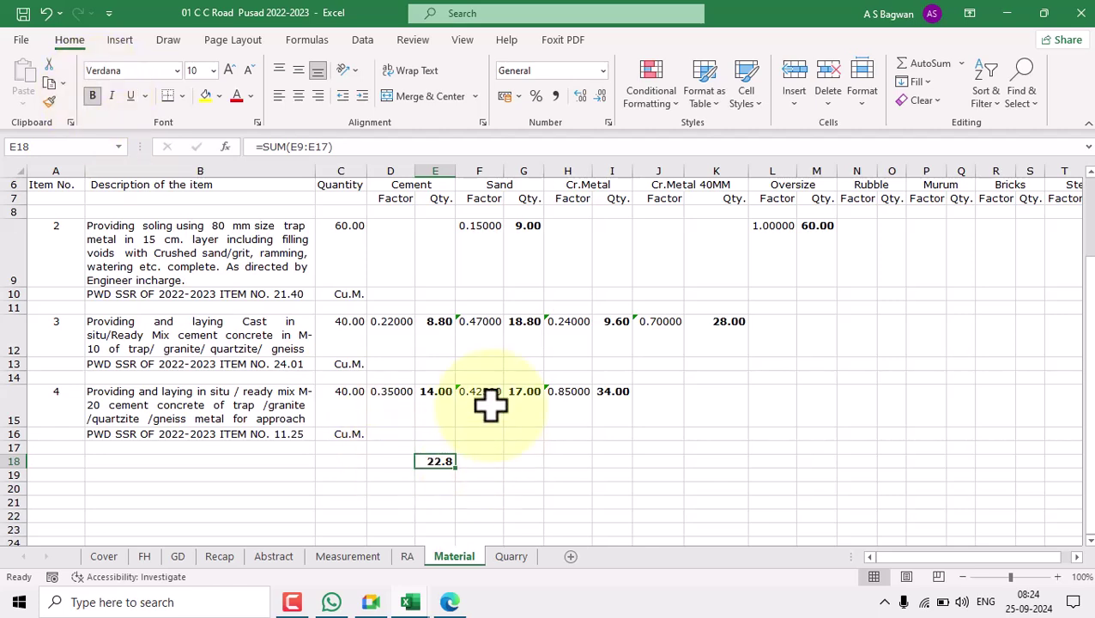
left_click(583, 100)
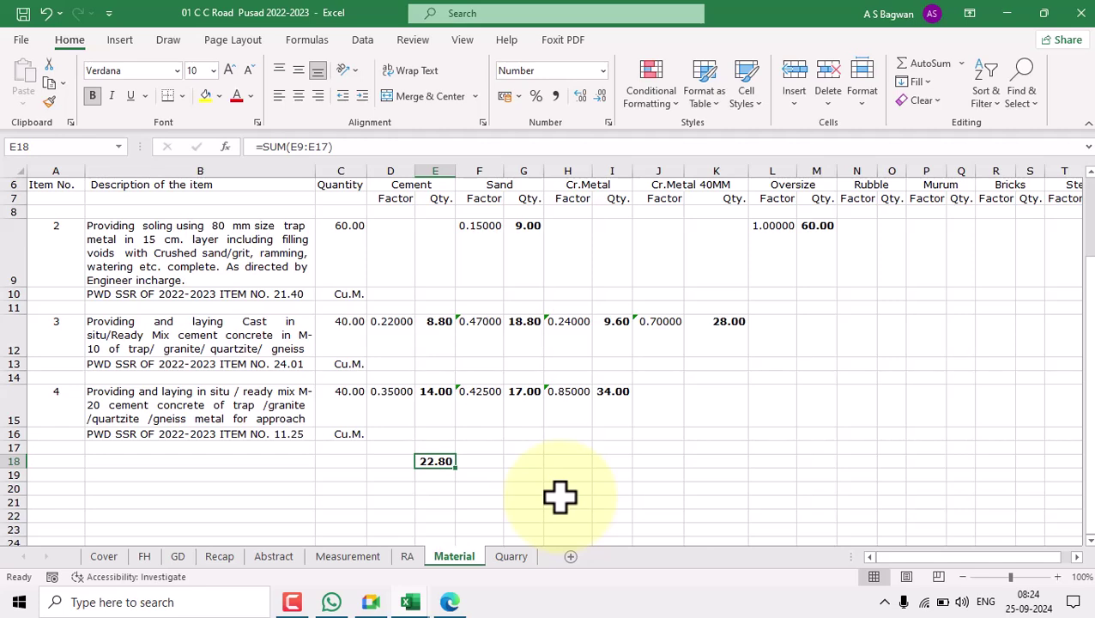
left_click(510, 486)
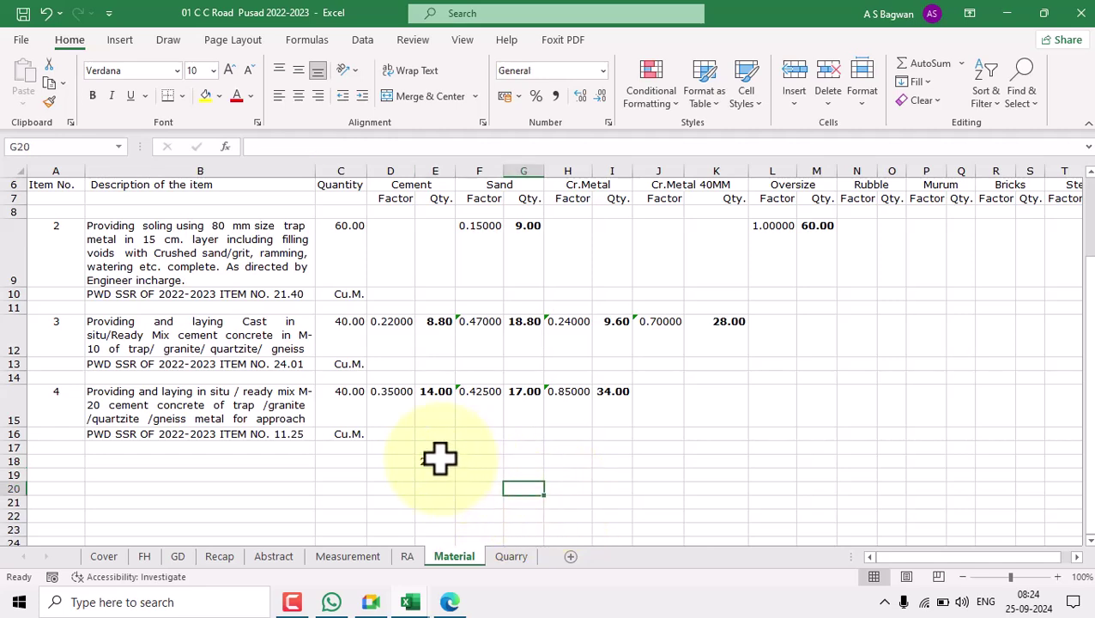
- Clear the cement total from E18 and review the cement, sand, crushed metal, 40 mm metal and oversize quantities of items 2 to 4
double_click(440, 459)
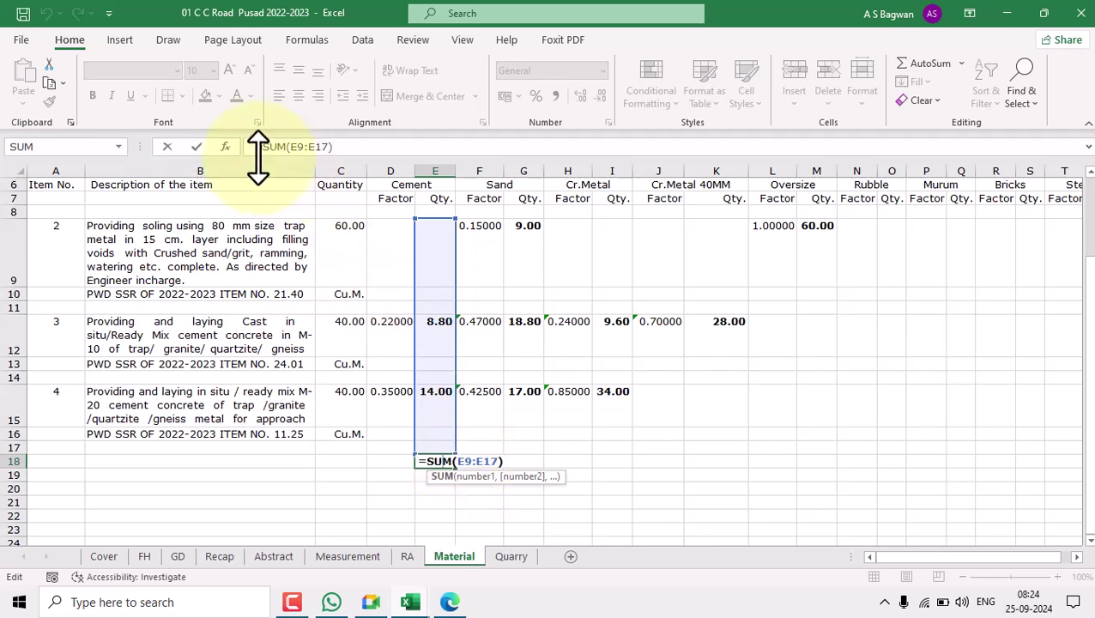
key("Escape")
left_click_drag(443, 237, 441, 413)
left_click_drag(531, 232, 524, 414)
left_click_drag(616, 232, 615, 400)
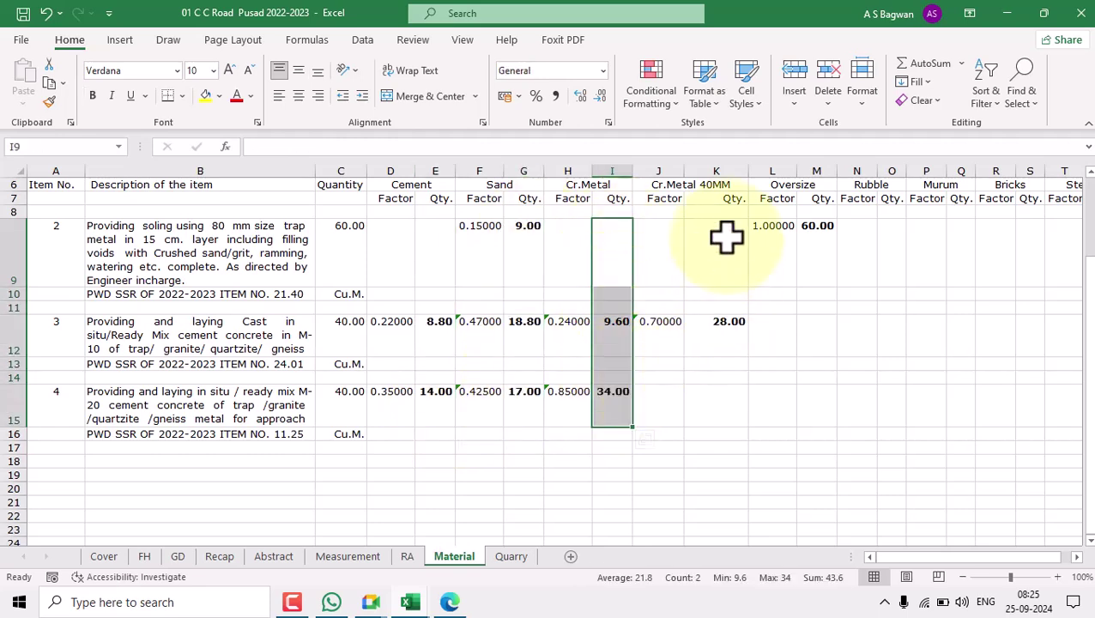
left_click_drag(723, 249, 716, 413)
left_click_drag(815, 244, 802, 416)
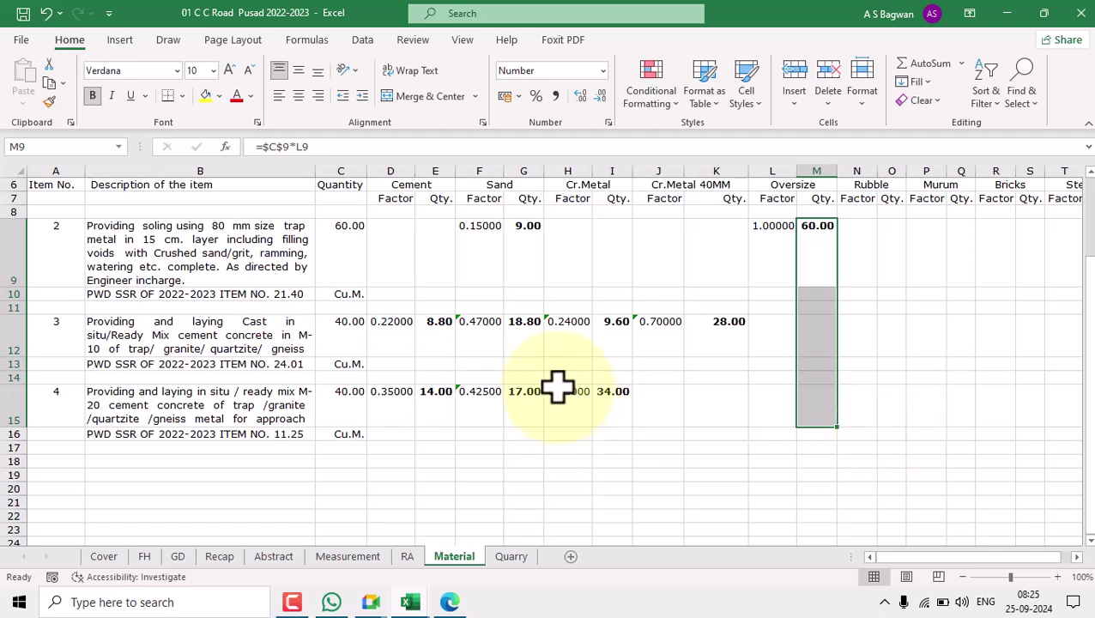
- Total the cement quantities in E20 with the formula =SUM(E9:E18)
left_click(438, 490)
left_click_drag(432, 446, 429, 518)
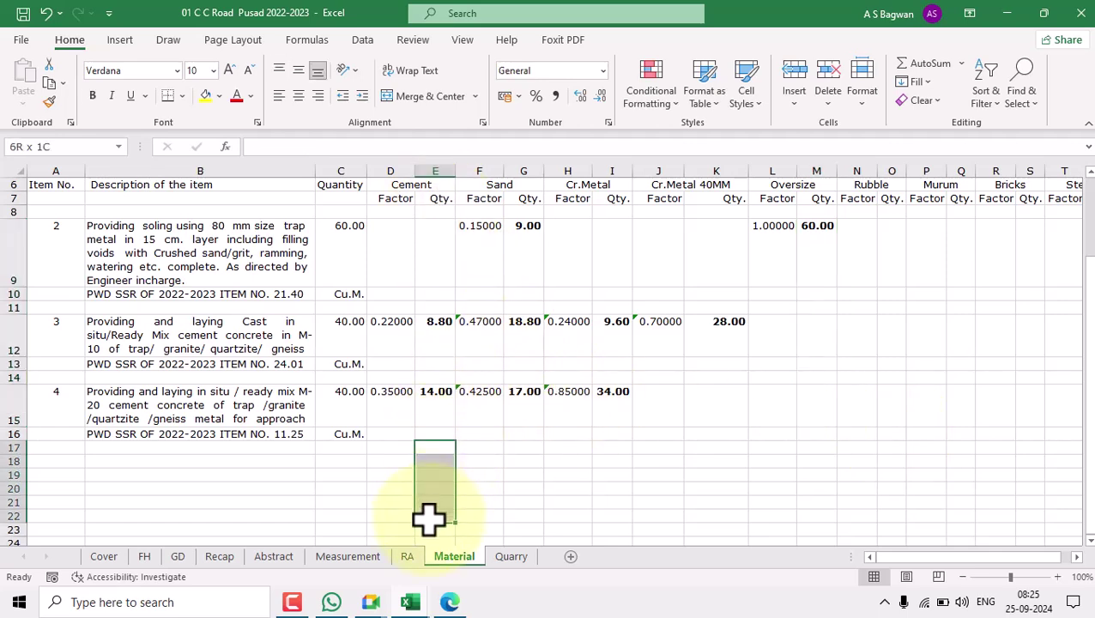
left_click(433, 489)
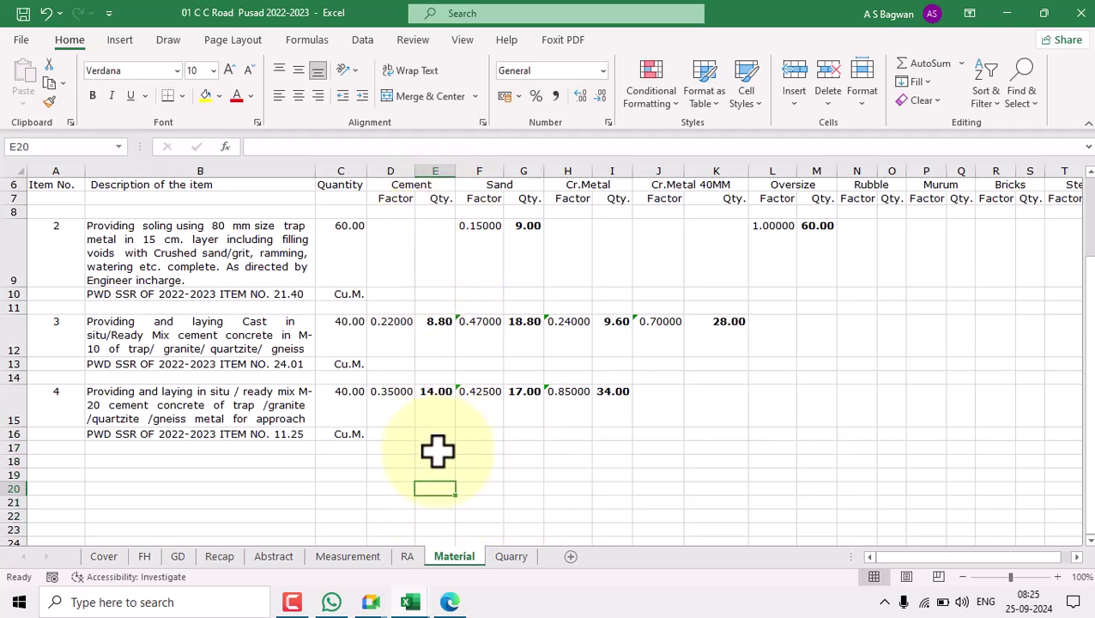
left_click(939, 64)
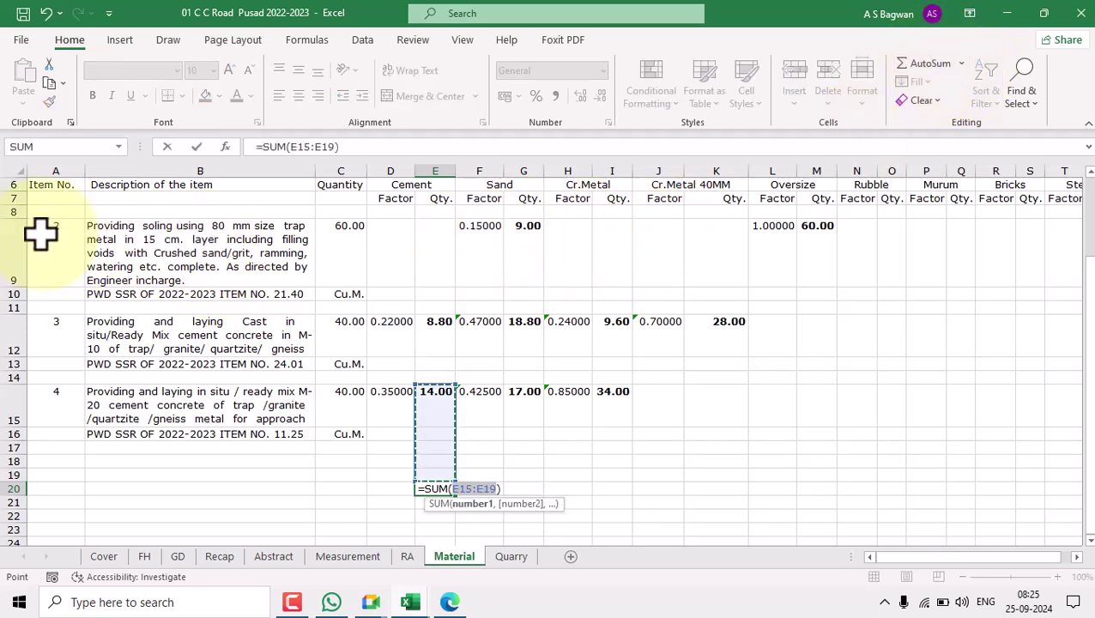
left_click(433, 239)
left_click_drag(432, 238, 439, 464)
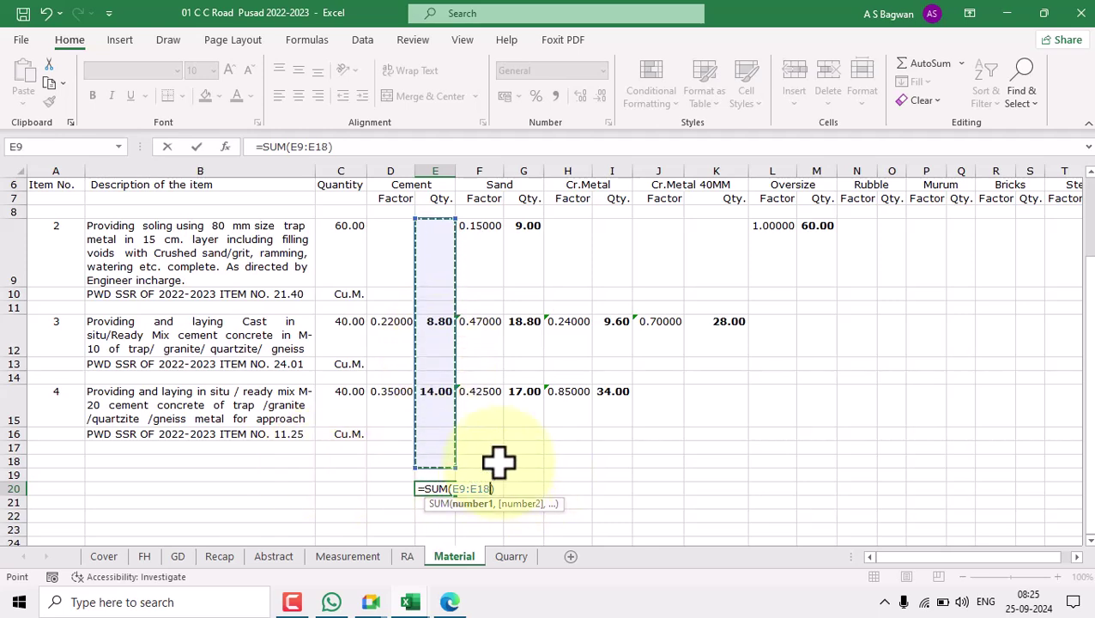
key("Return")
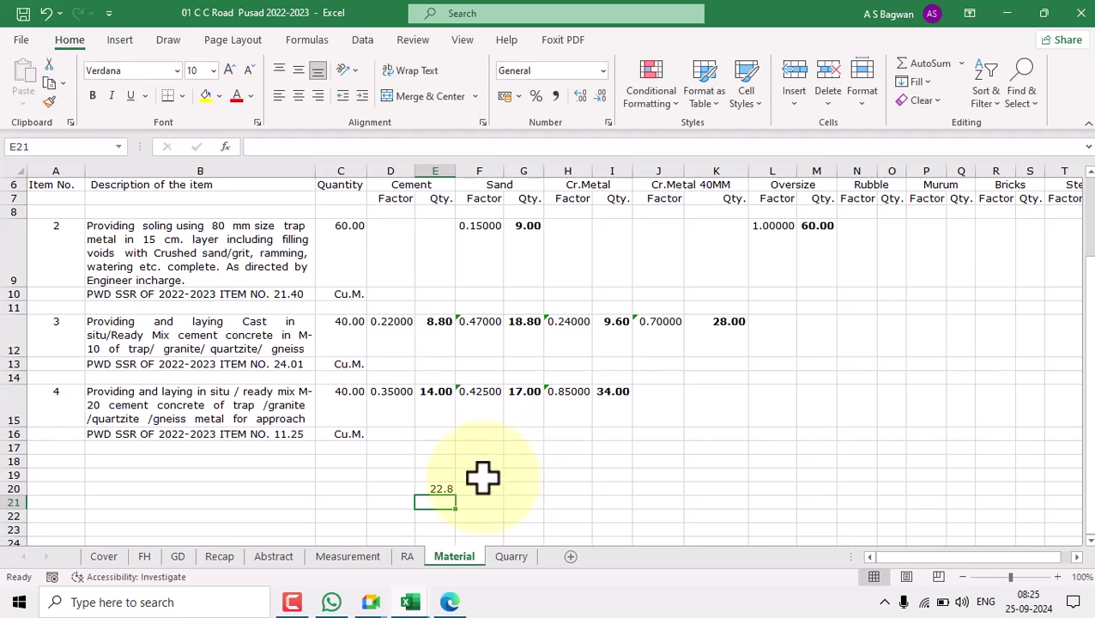
- Format the cement total in E20 as bold with two decimal places and check its formula
left_click(435, 488)
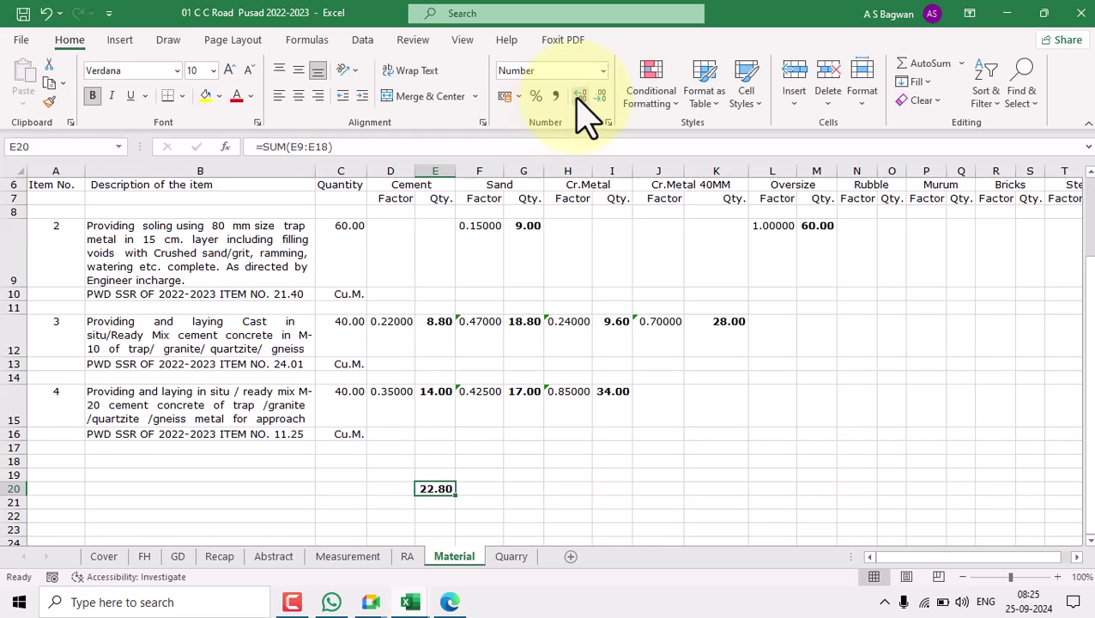
left_click(498, 504)
double_click(442, 488)
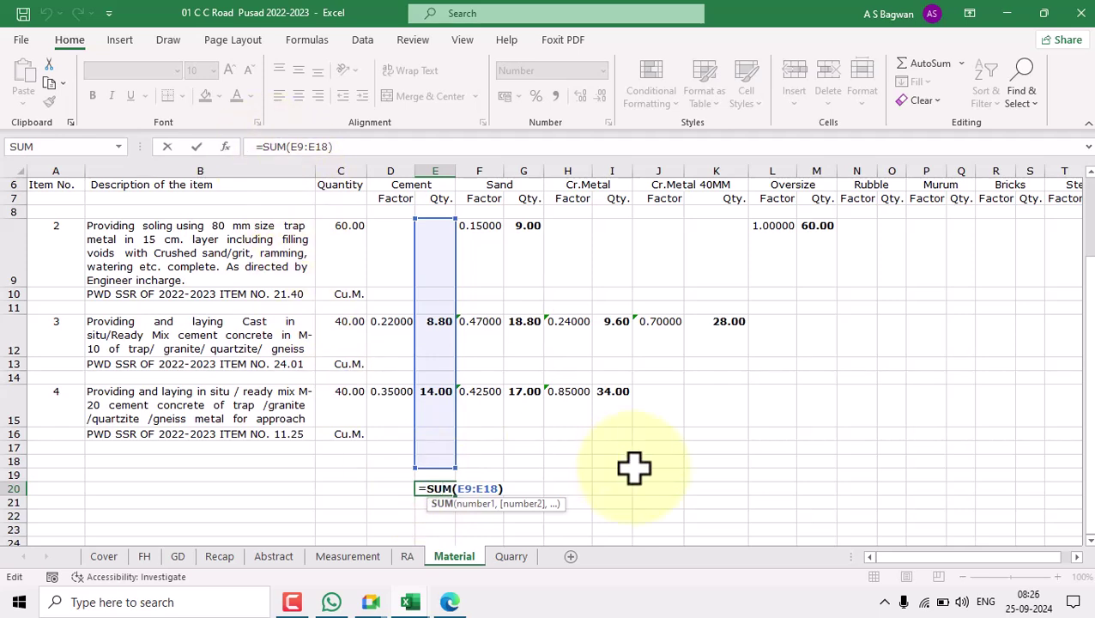
key("ctrl+Return")
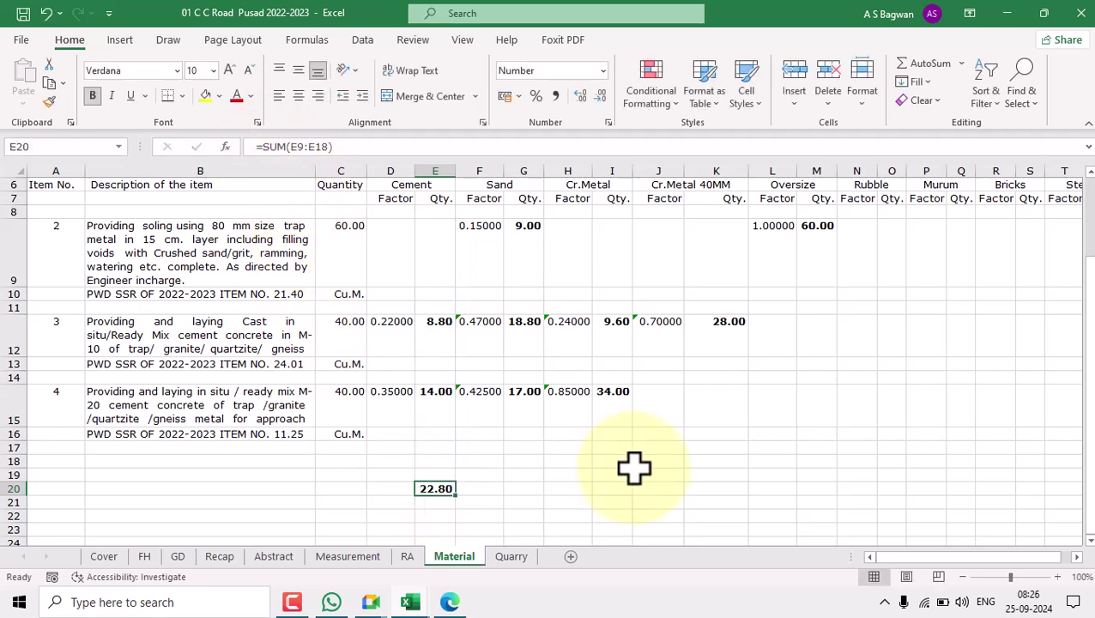
left_click(697, 402)
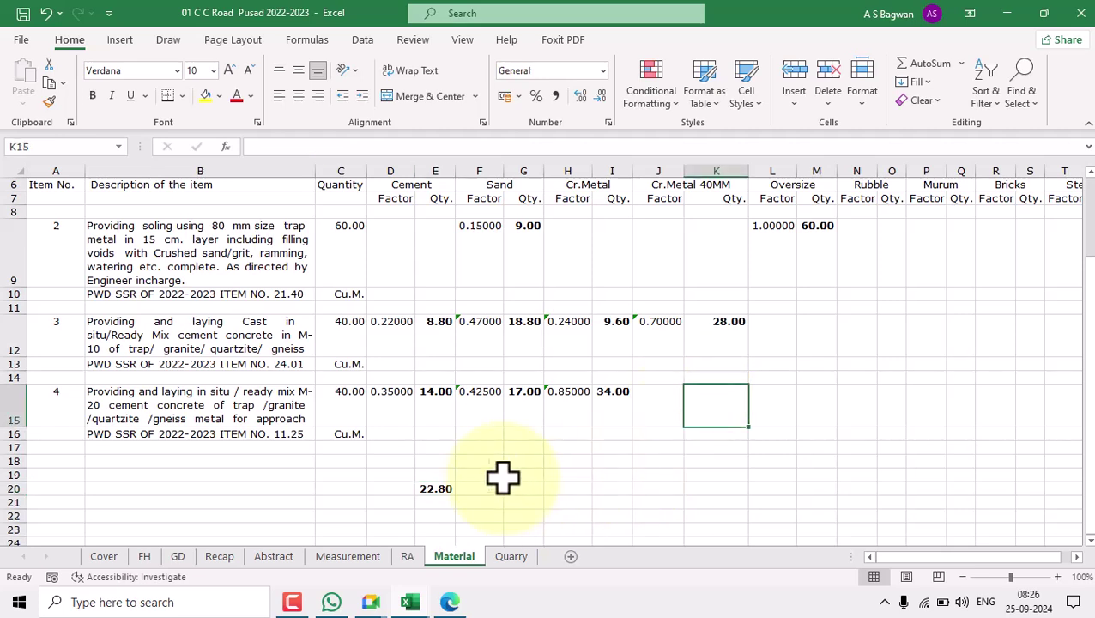
- Round the cement total in E20 to two decimals with the formula =ROUND(SUM(E9:E18),2)
left_click(434, 489)
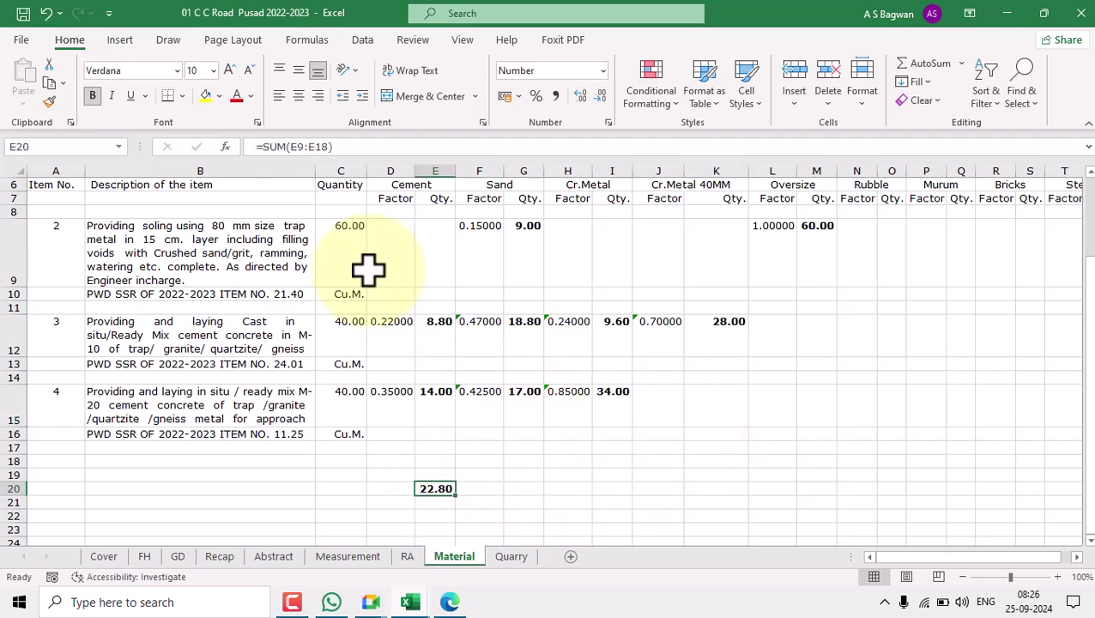
left_click(260, 148)
type("rou")
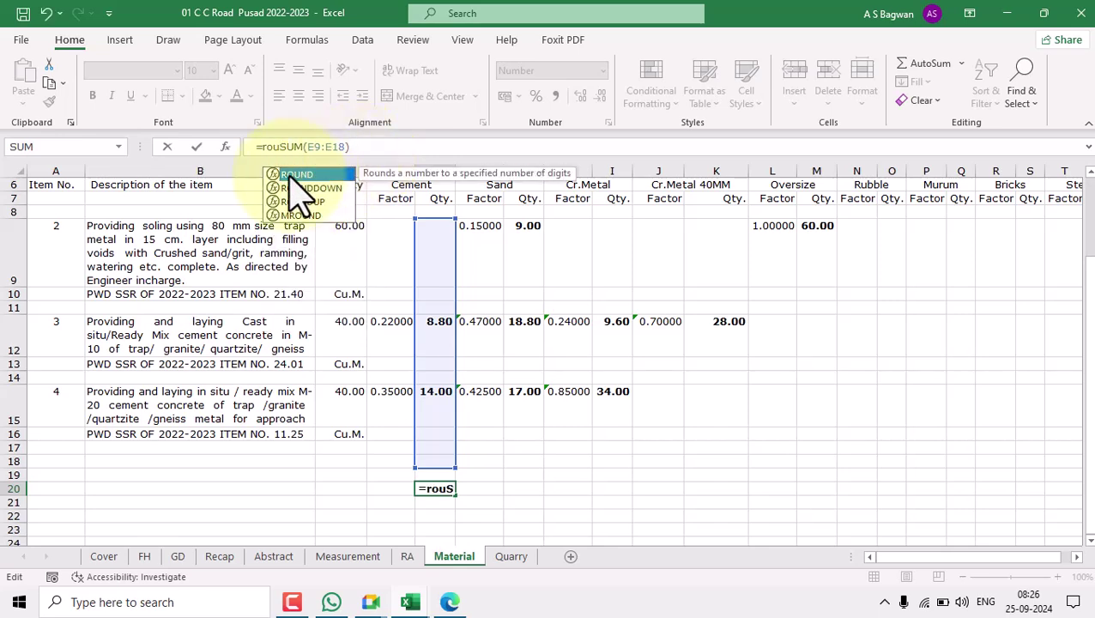
double_click(292, 175)
left_click(378, 148)
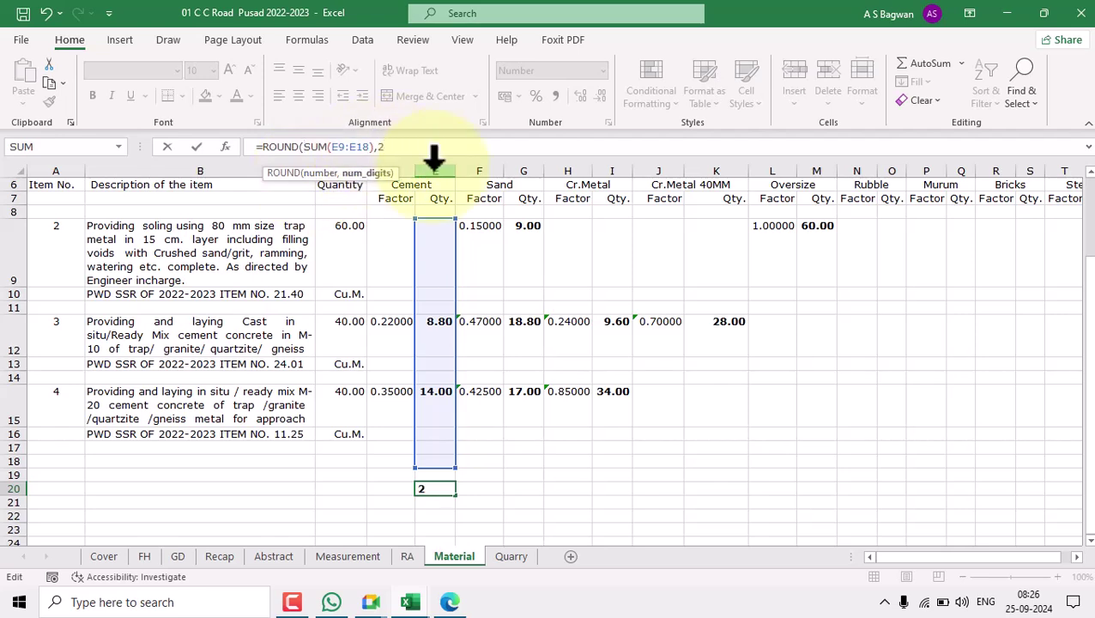
type(",2)")
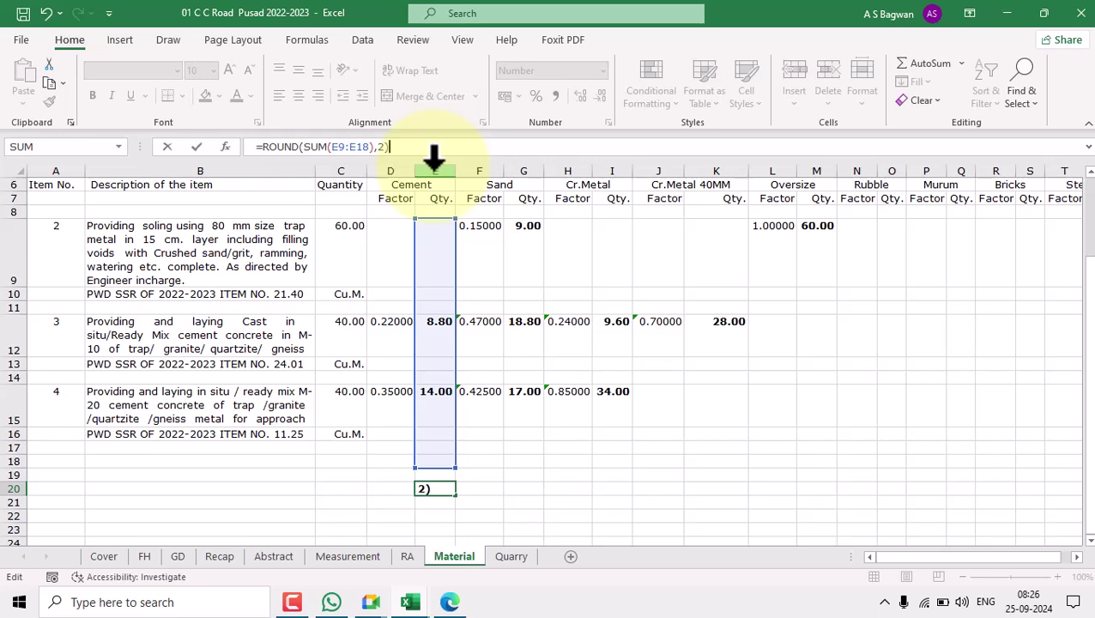
key("Return")
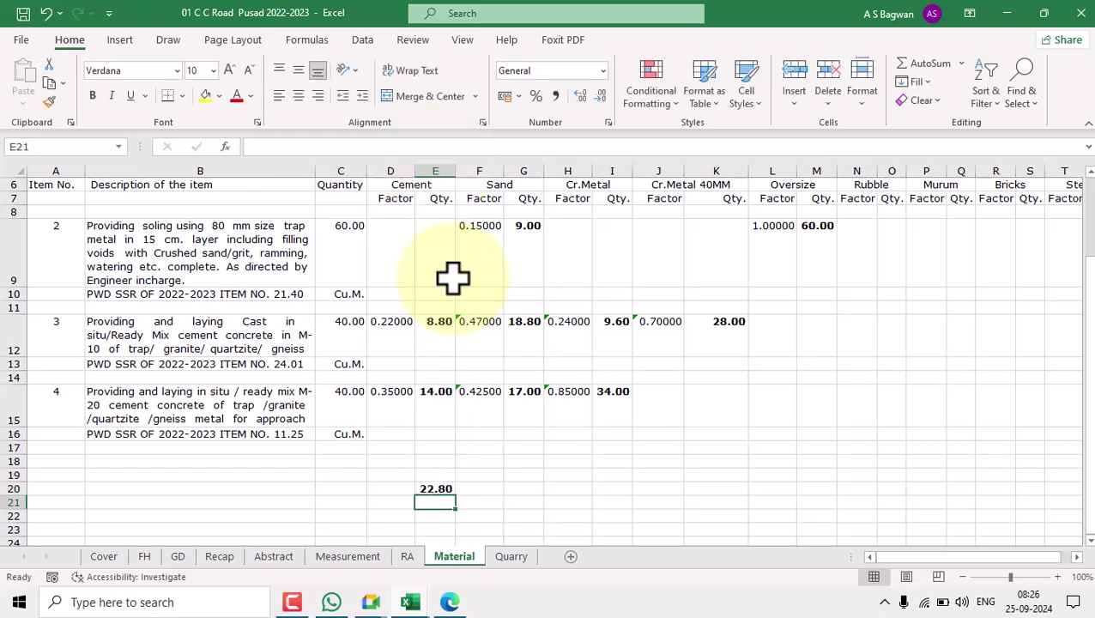
left_click(435, 489)
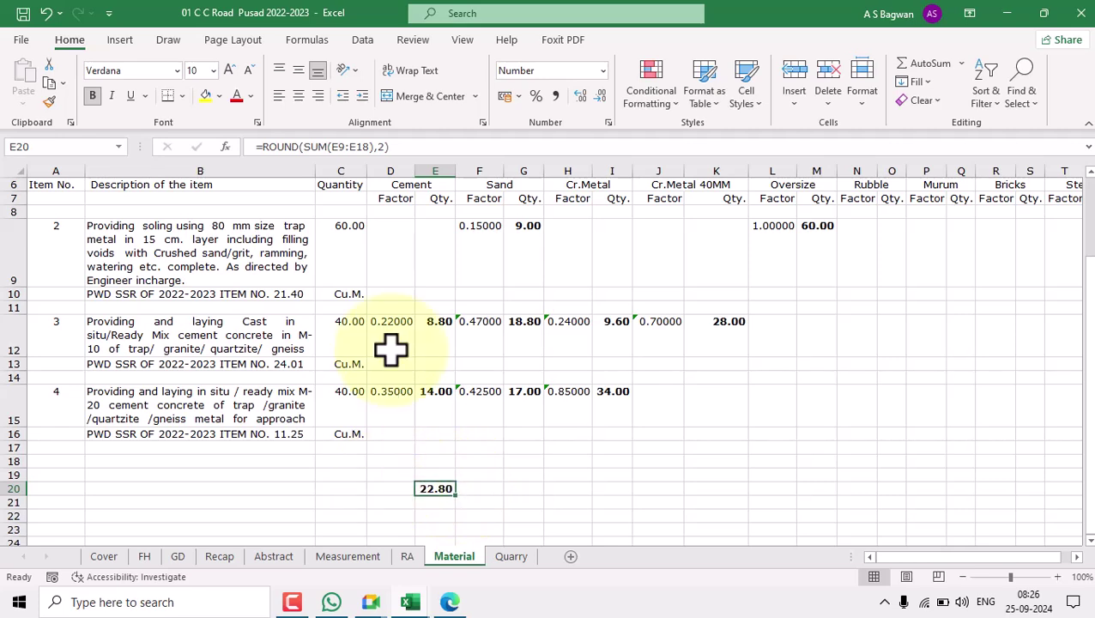
- Label the cement total in D19 by linking the cell to the Cement heading with =D6
left_click(398, 474)
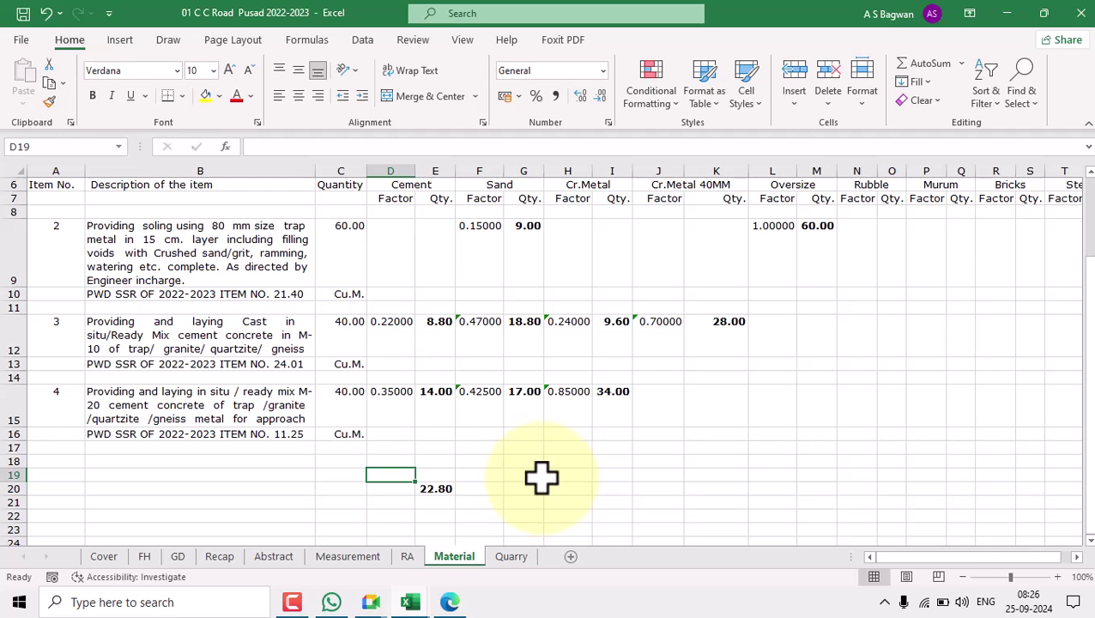
type("=")
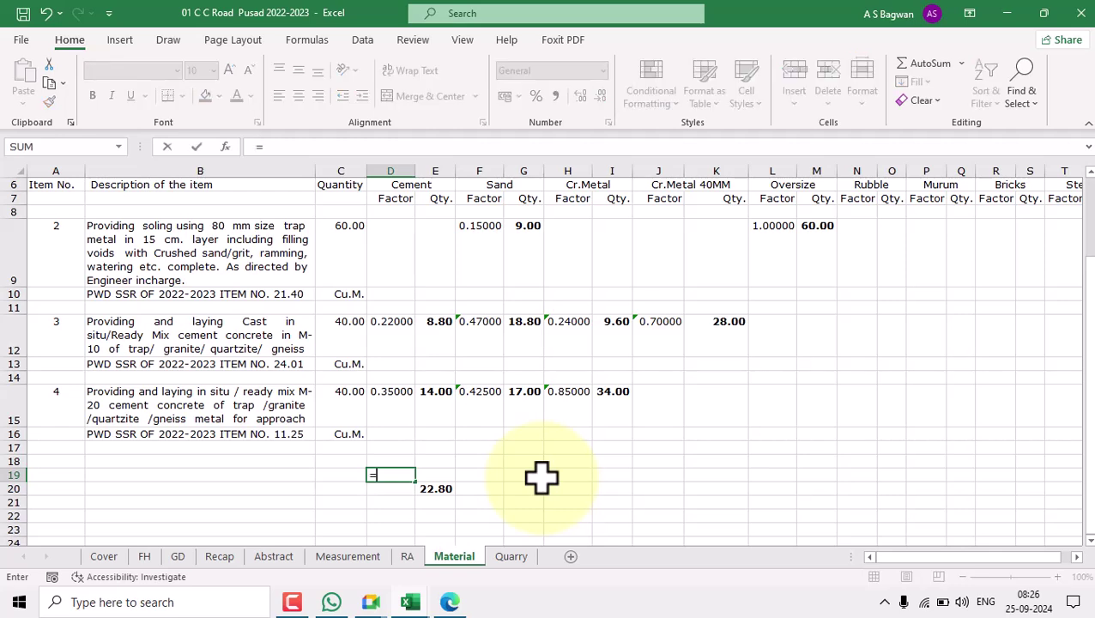
left_click(416, 182)
key("Return")
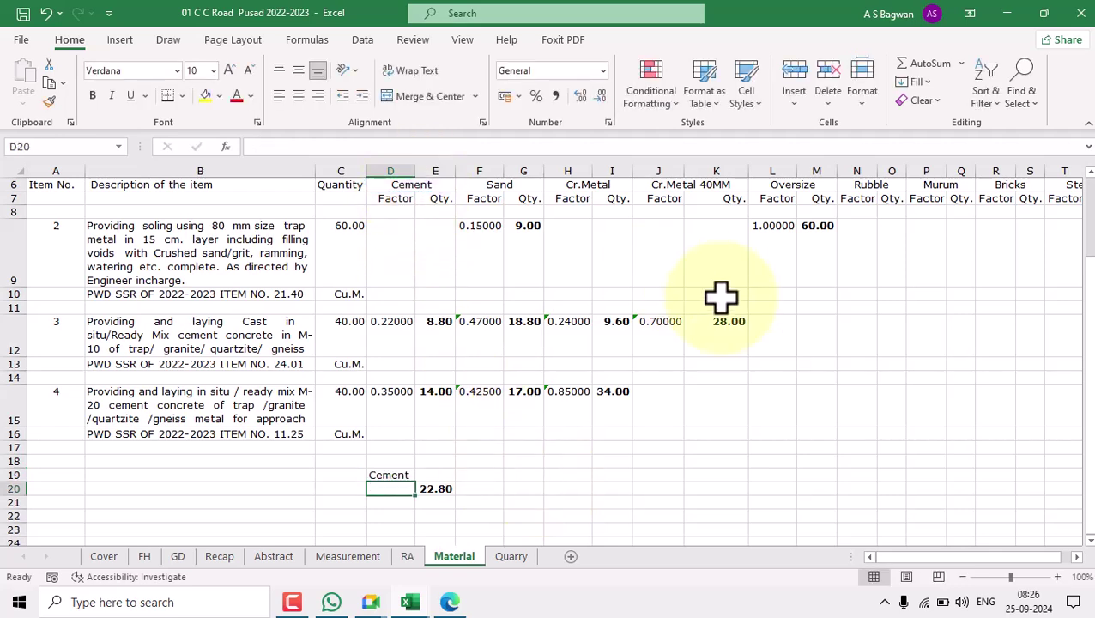
- Merge and center the cement label across D19:E19 and the cement total across D20:E20
left_click_drag(392, 477, 425, 475)
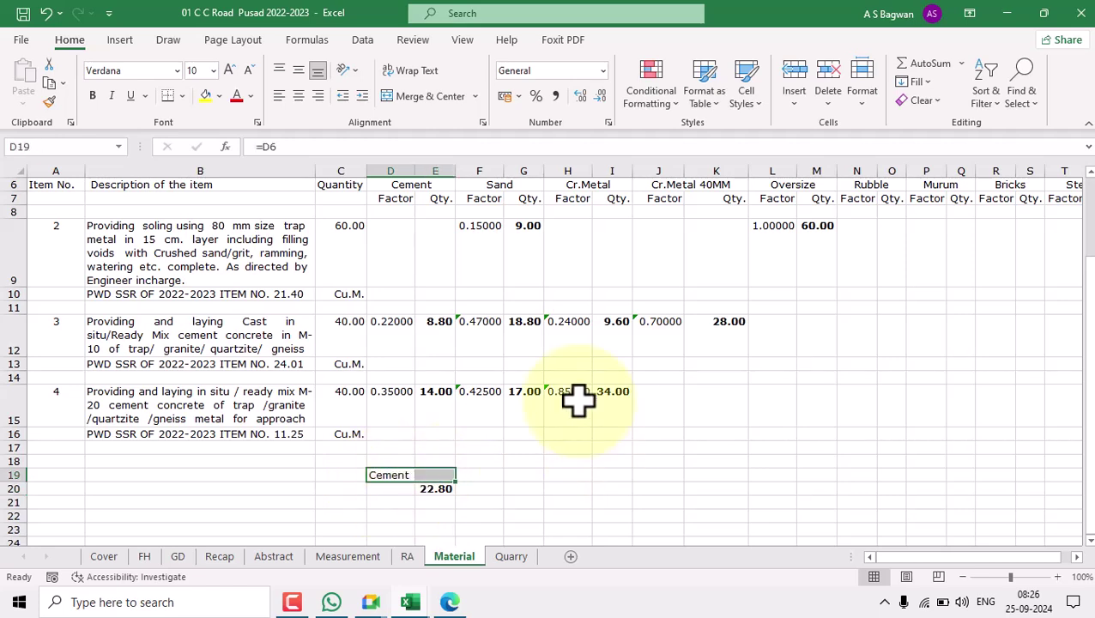
left_click(399, 97)
left_click(489, 507)
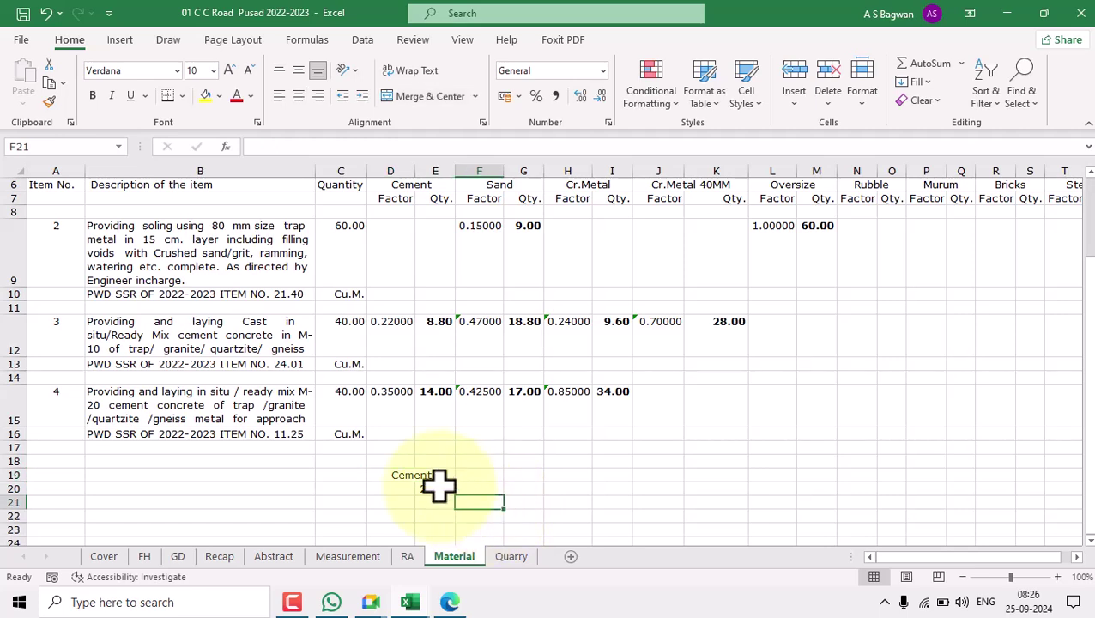
left_click_drag(435, 488, 395, 491)
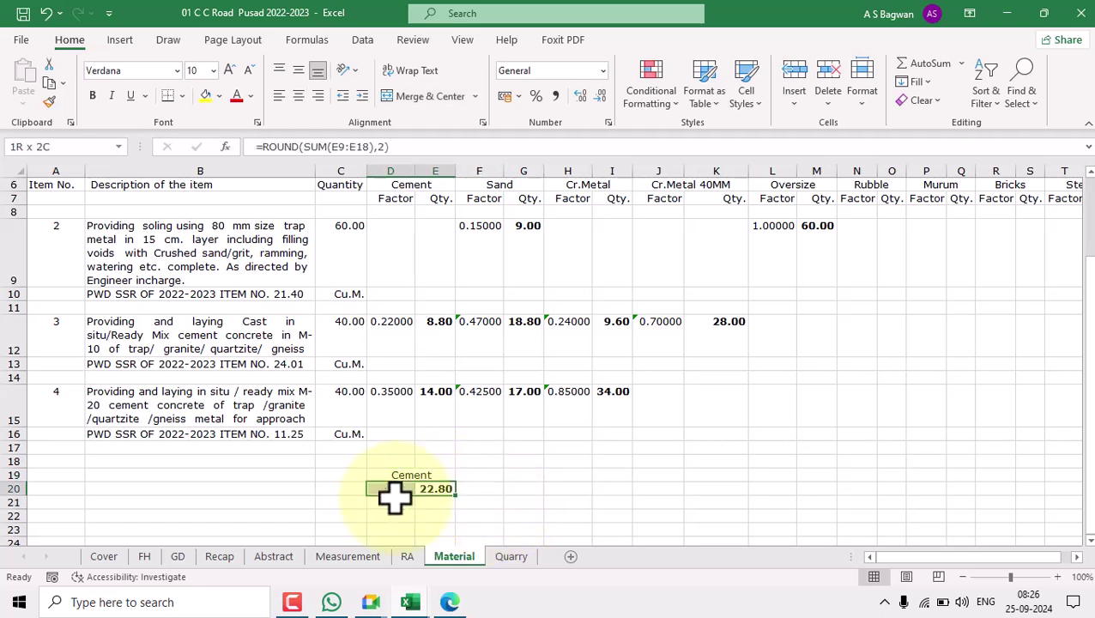
left_click(415, 96)
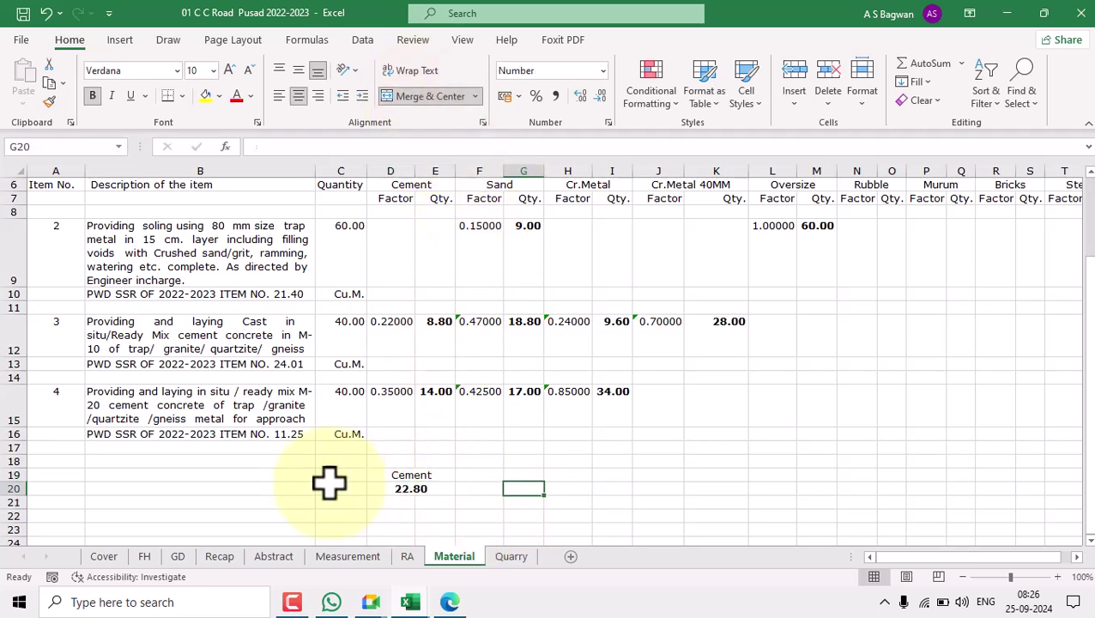
- Copy the cement label and total in D19:E20 across F19:U20 to total every other material through Steel
scroll(366, 481, "right", 2)
left_click_drag(139, 477, 139, 486)
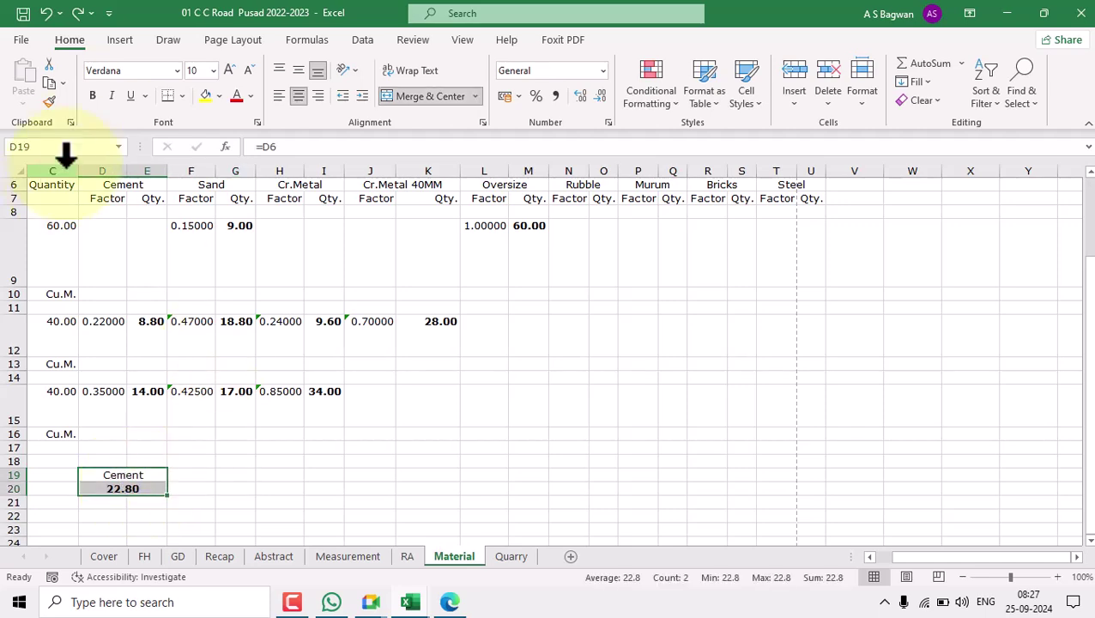
left_click(49, 84)
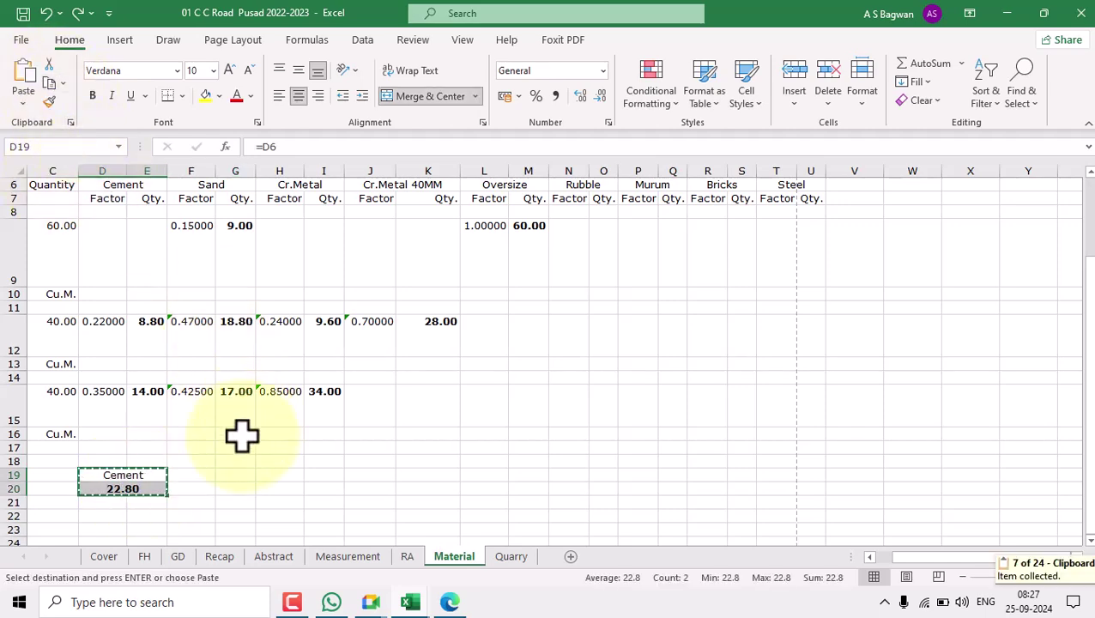
left_click(193, 478)
left_click_drag(206, 486, 802, 487)
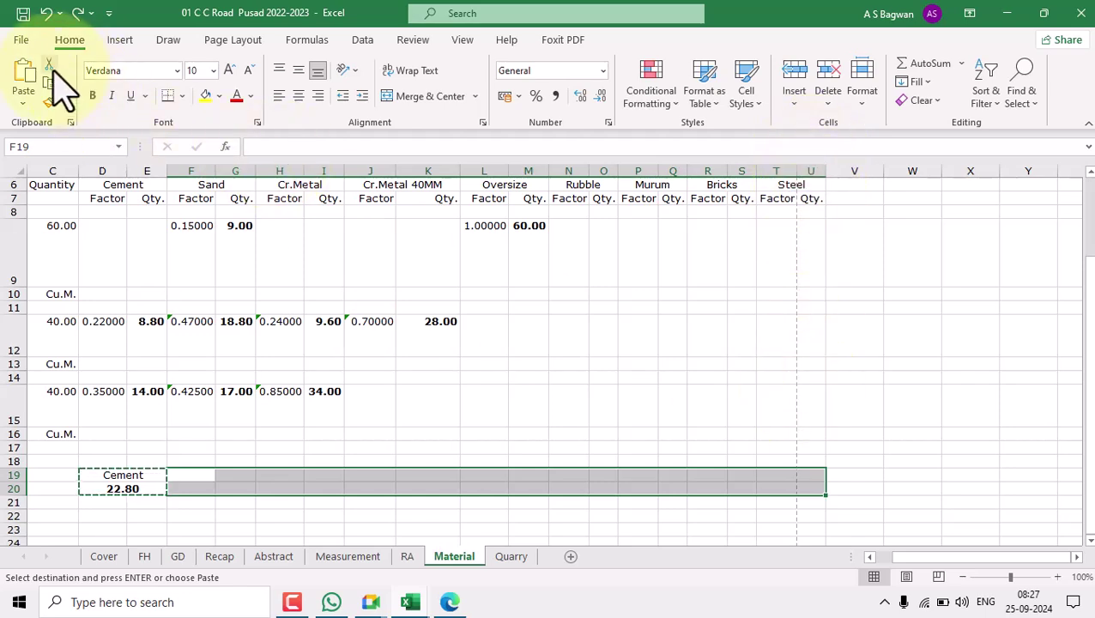
left_click(21, 71)
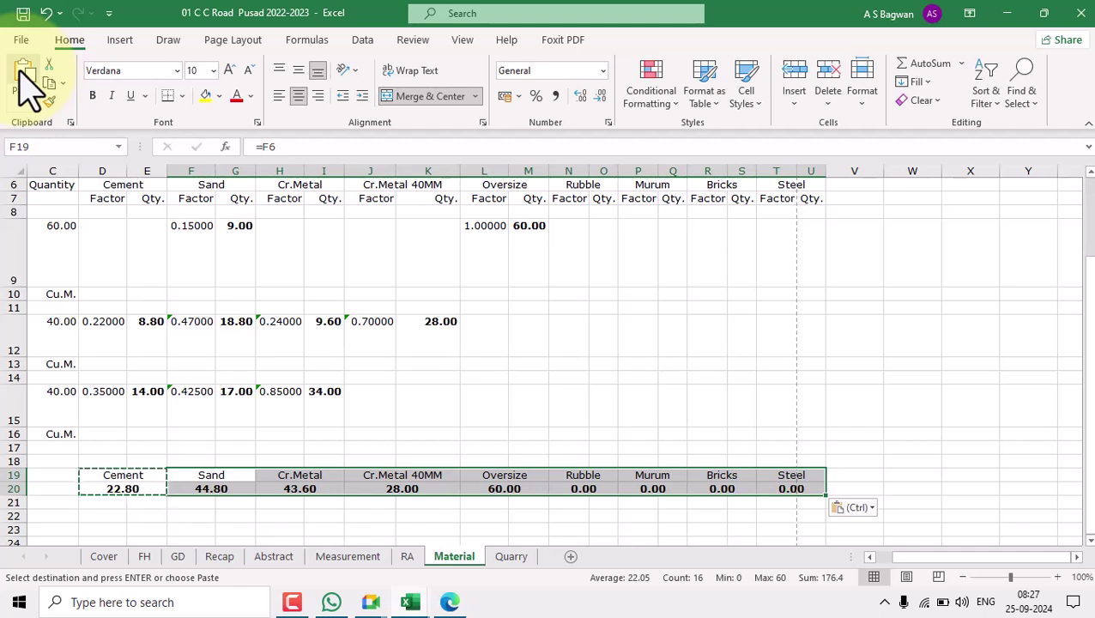
key("Escape")
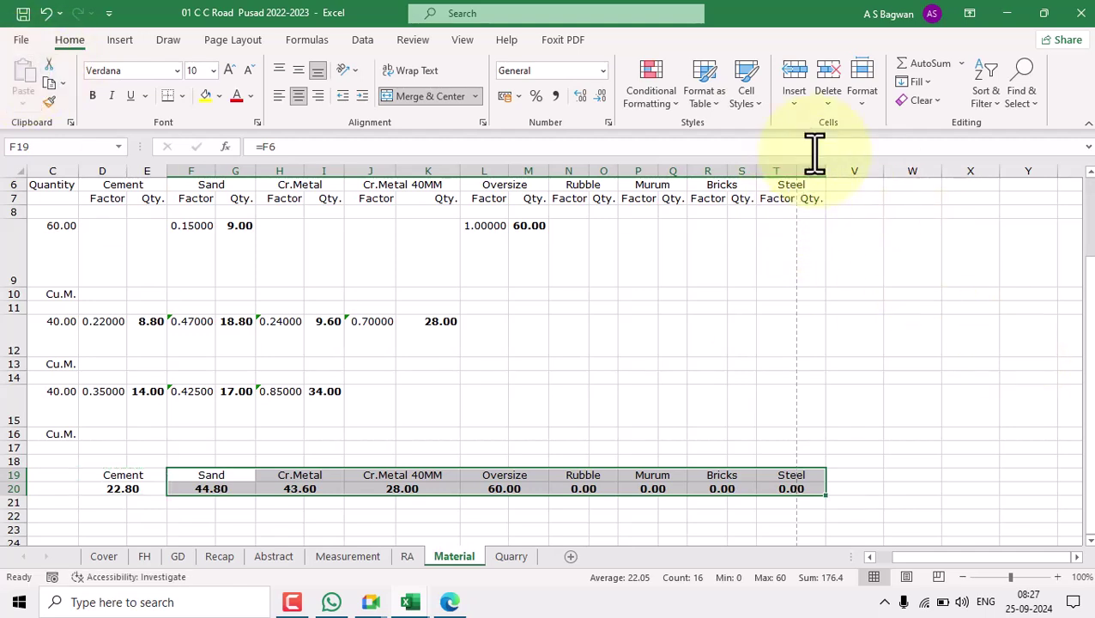
- Narrow description column B slightly and set the sheet's print scale to 70% to fit the columns through Steel on the page
left_click_drag(936, 560, 898, 565)
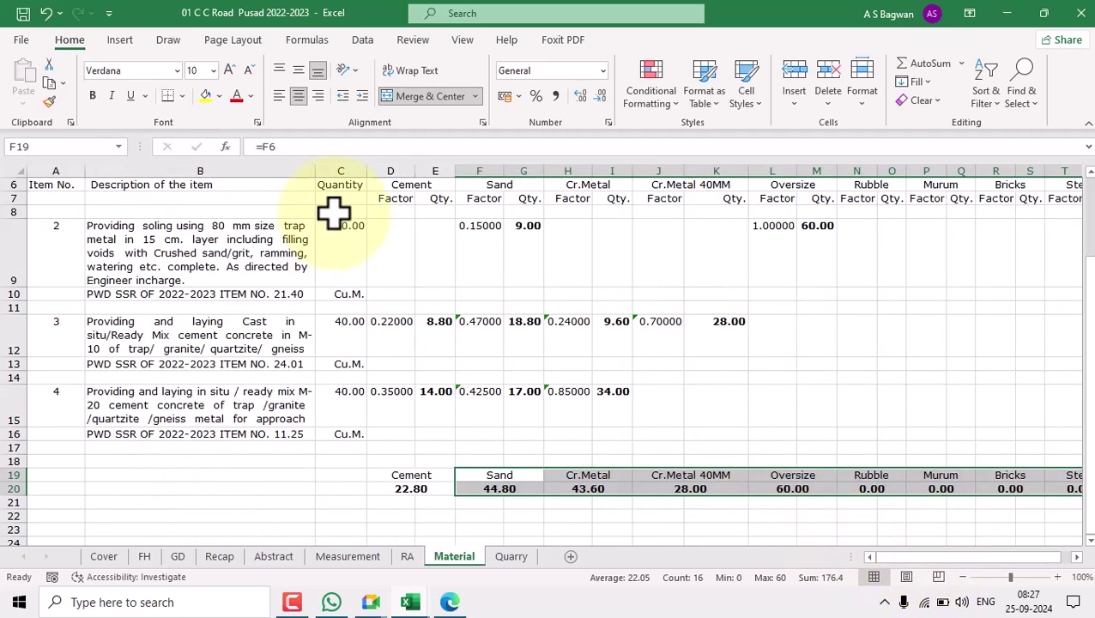
left_click_drag(313, 170, 309, 171)
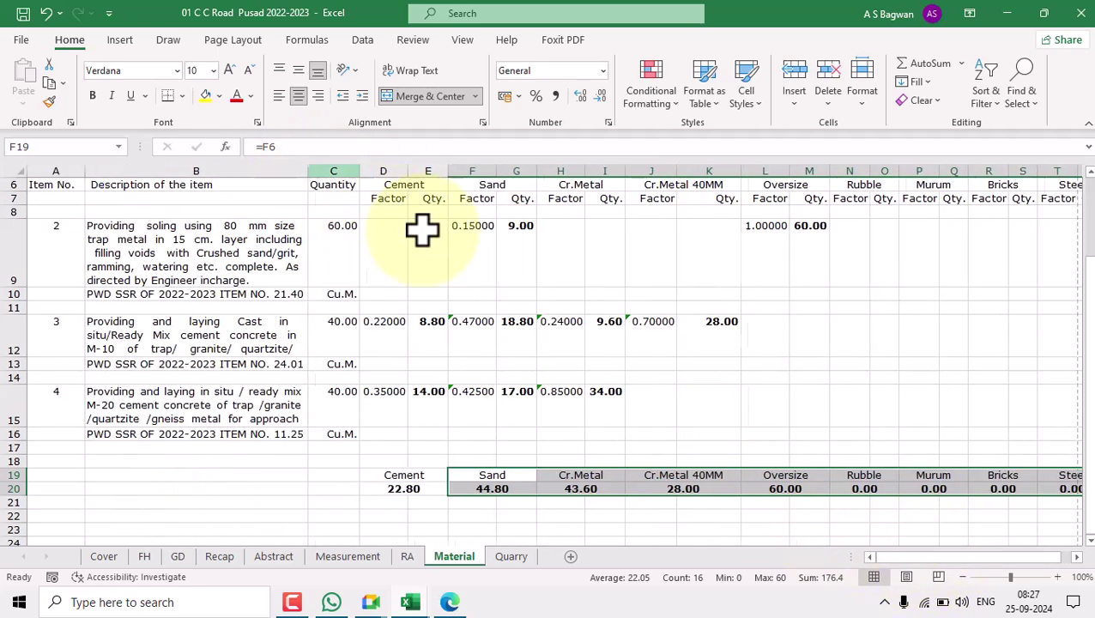
left_click_drag(930, 562, 955, 560)
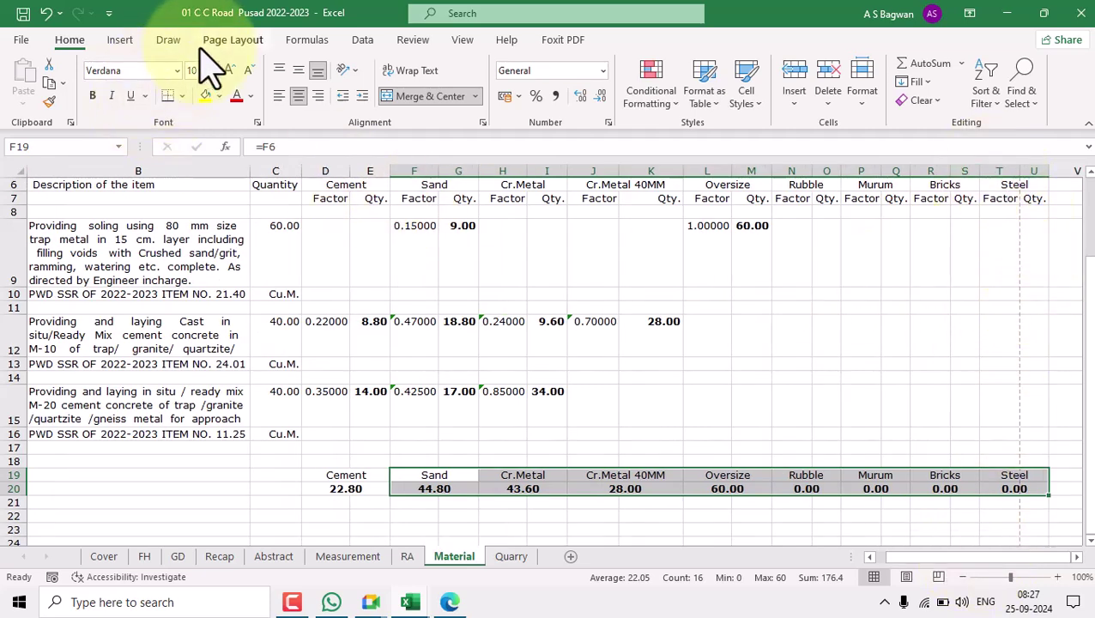
left_click(238, 40)
left_click(511, 105)
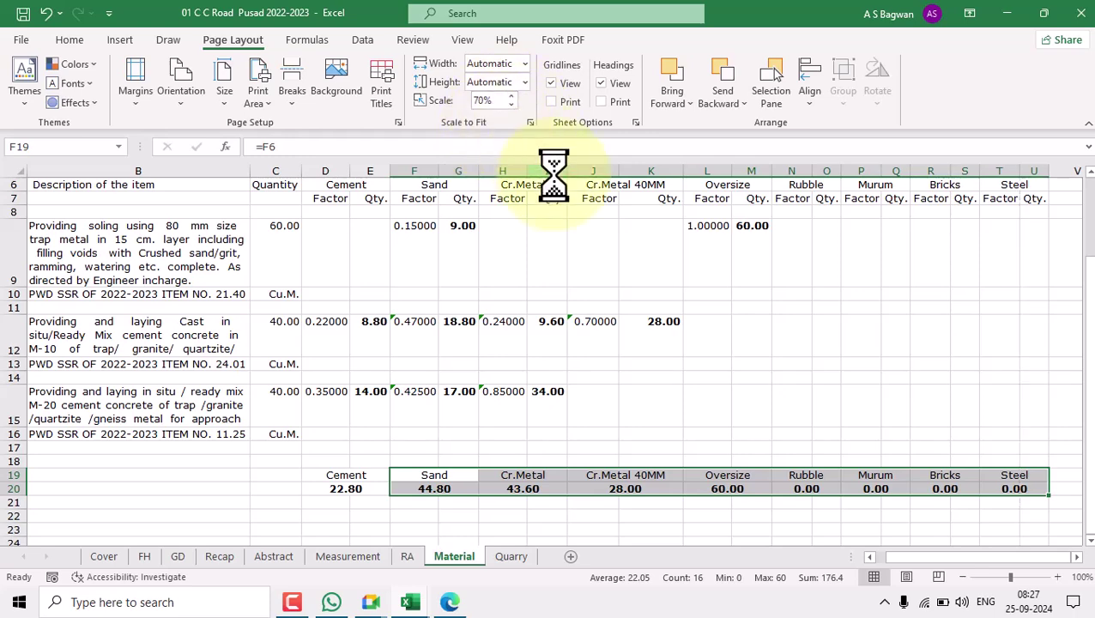
mouse_move(972, 556)
left_mouse_down()
mouse_move(1000, 557)
mouse_move(911, 556)
mouse_move(974, 558)
left_mouse_up()
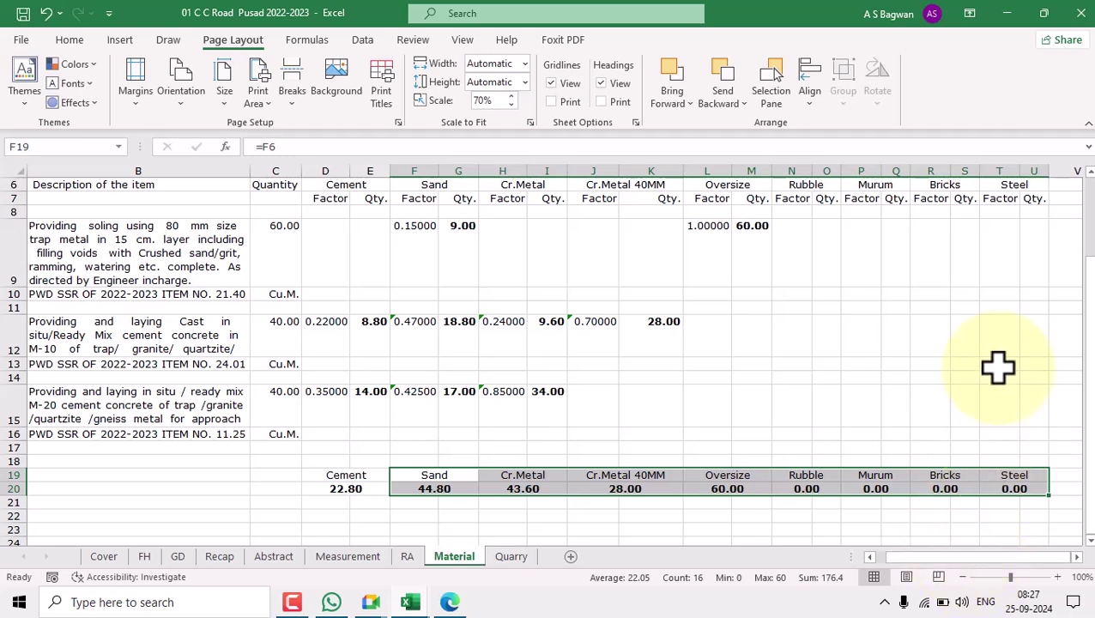
- Widen description column B slightly so the sheet fills the page width up to the Steel columns
left_click_drag(252, 174, 269, 176)
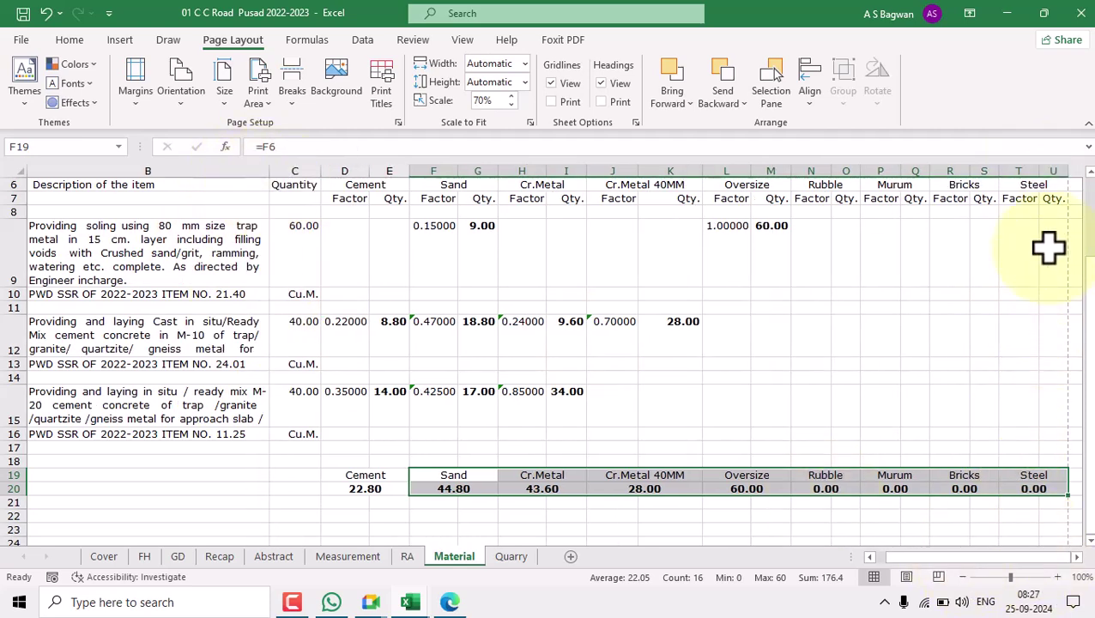
left_click(472, 515)
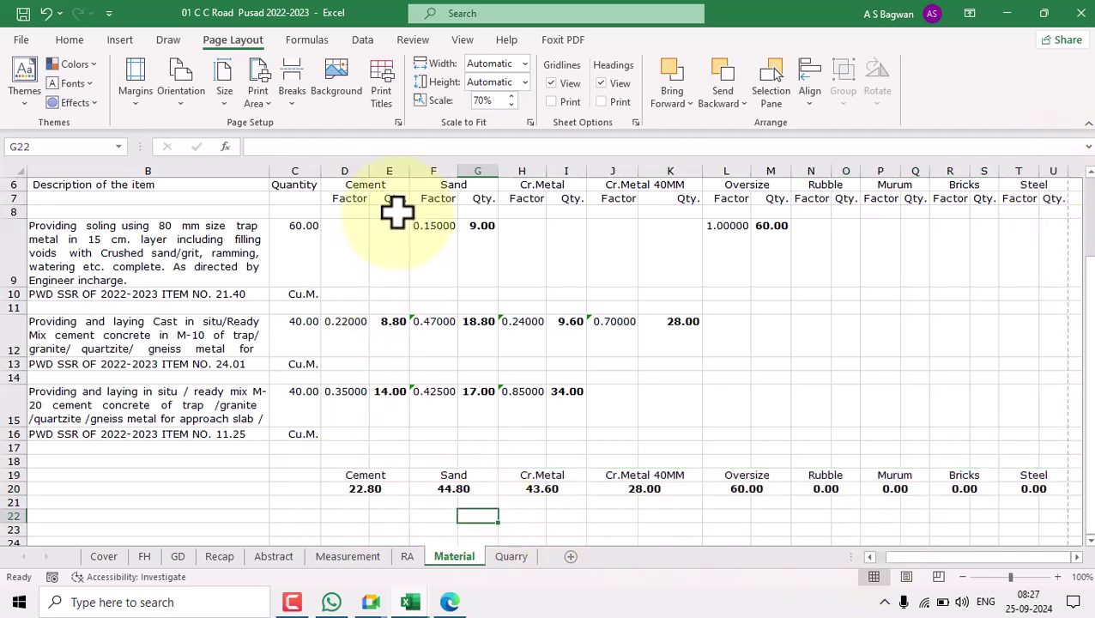
- Review the item quantities for Cement and Sand against their rounded totals in row 20
left_click_drag(902, 558, 858, 552)
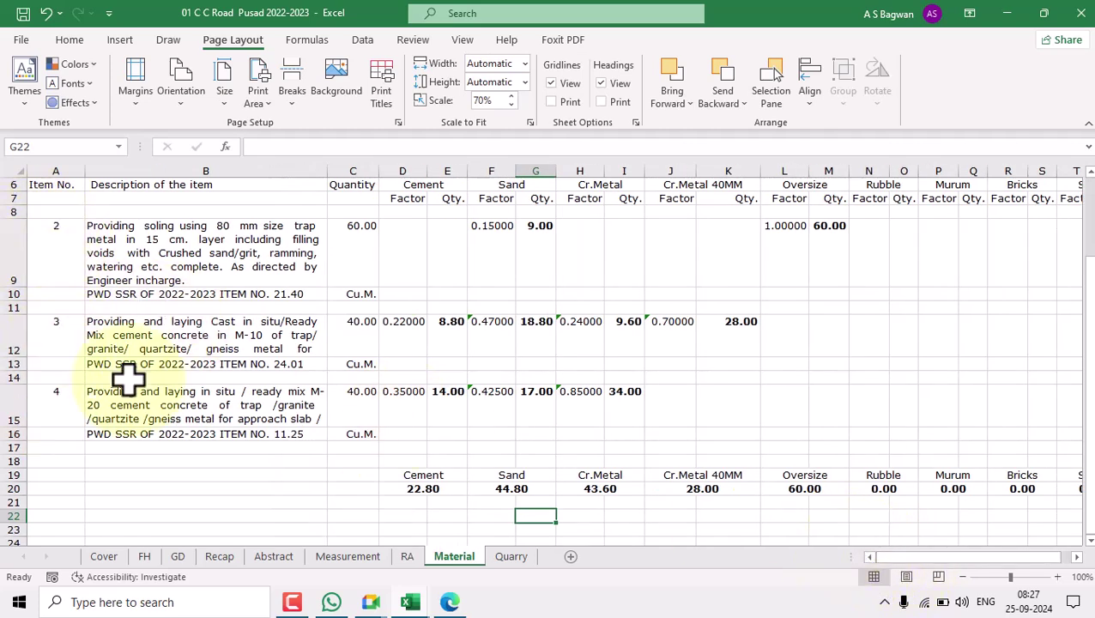
left_click(442, 333)
left_click(442, 403)
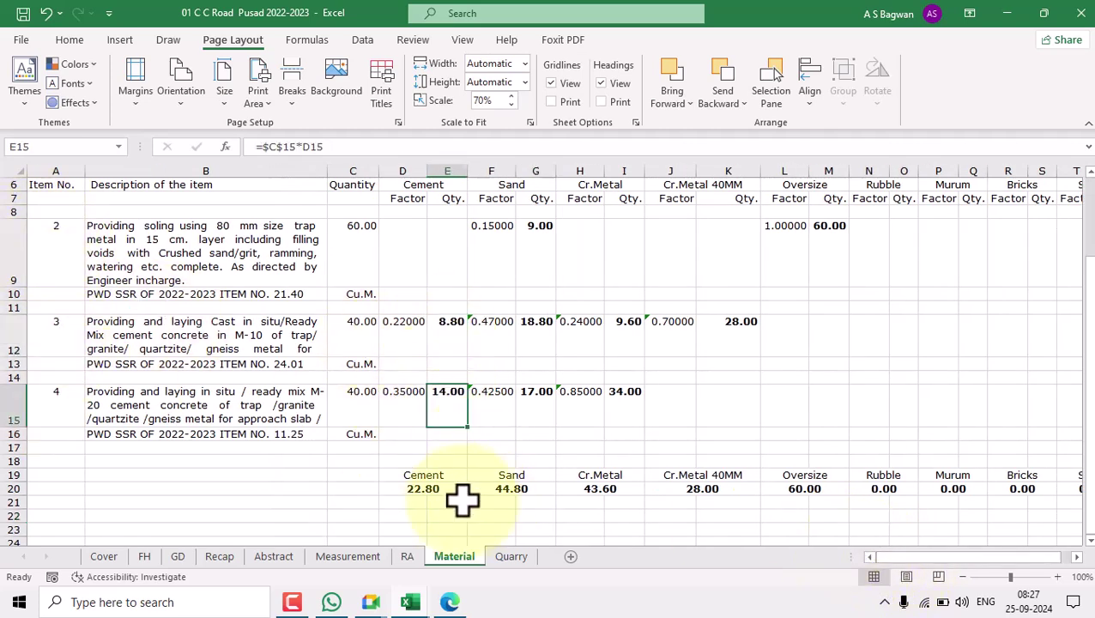
left_click(447, 488)
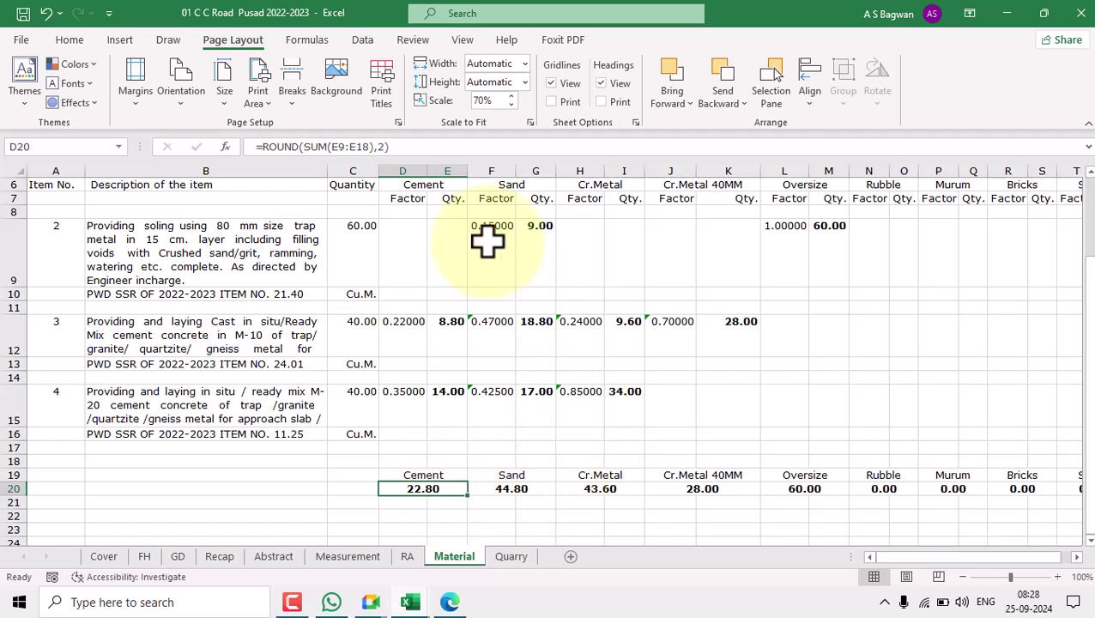
left_click(512, 184)
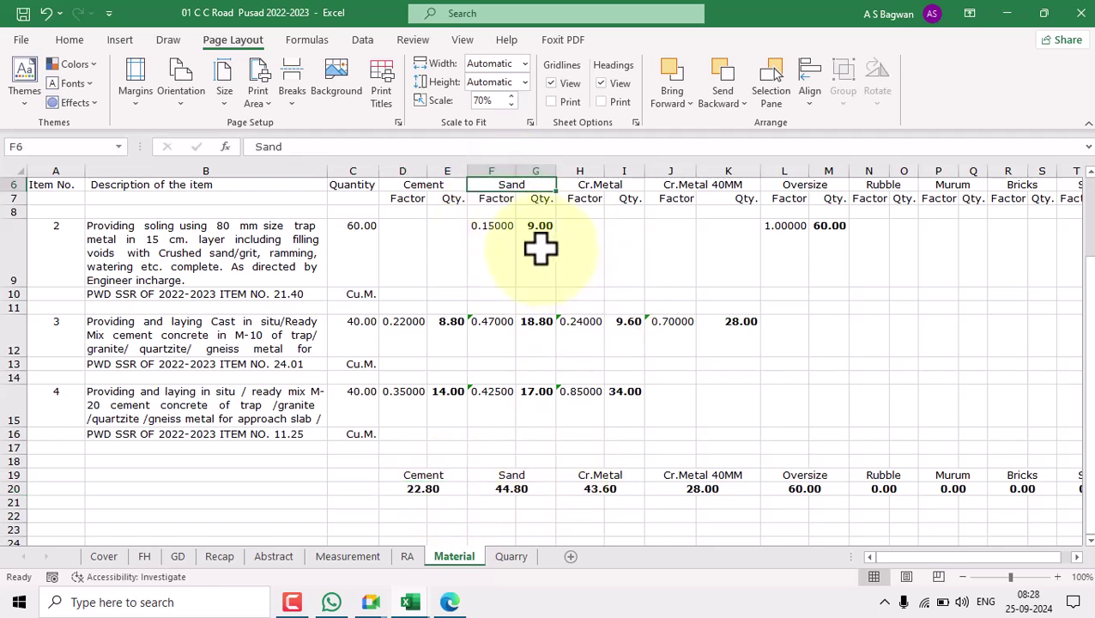
left_click(540, 245)
left_click(541, 336)
left_click(525, 410)
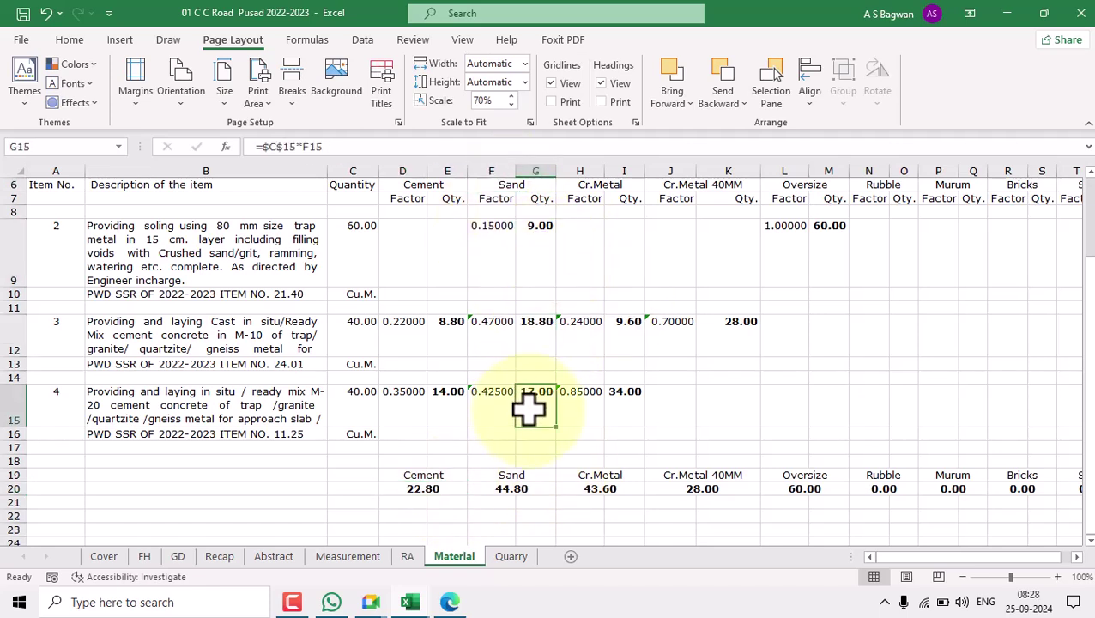
left_click(532, 490)
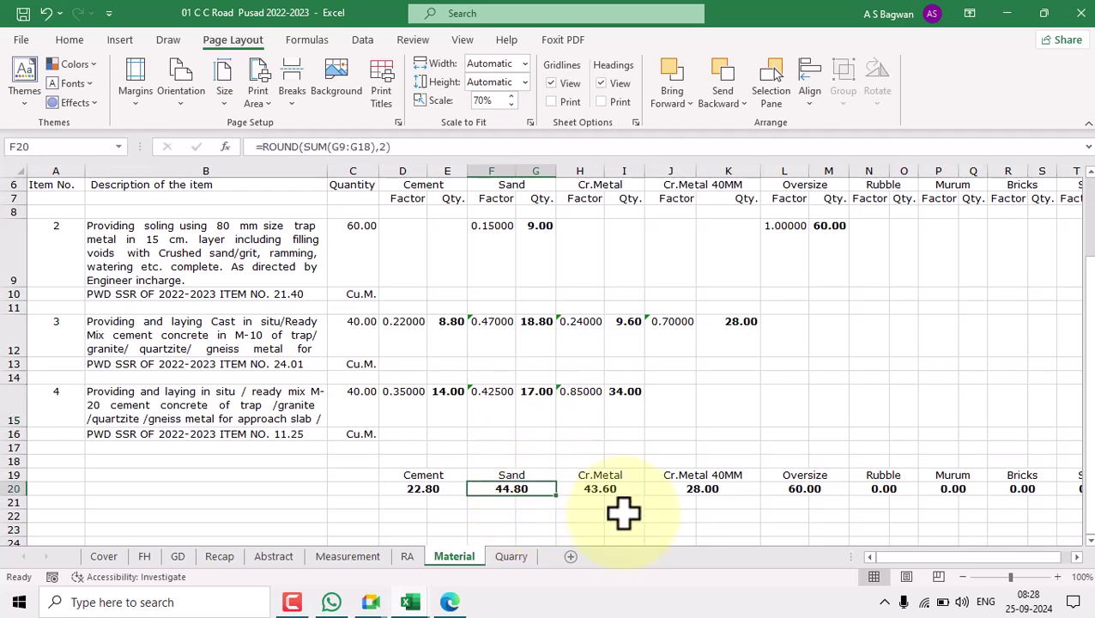
- Check the quantities and row 20 total formulas for Cr.Metal, Cr.Metal 40MM, Oversize, Rubble and Murum, and view the Steel total
left_click(588, 187)
left_click_drag(631, 257, 629, 412)
left_click(631, 352)
left_click(639, 409)
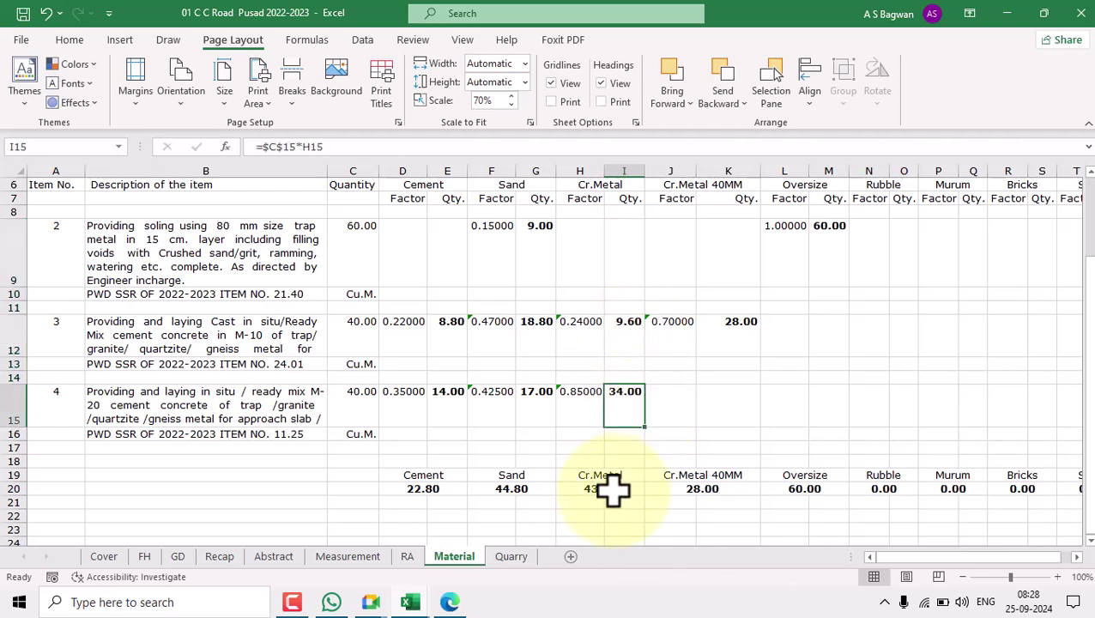
left_click(612, 491)
left_click_drag(735, 230, 729, 483)
left_click(727, 488)
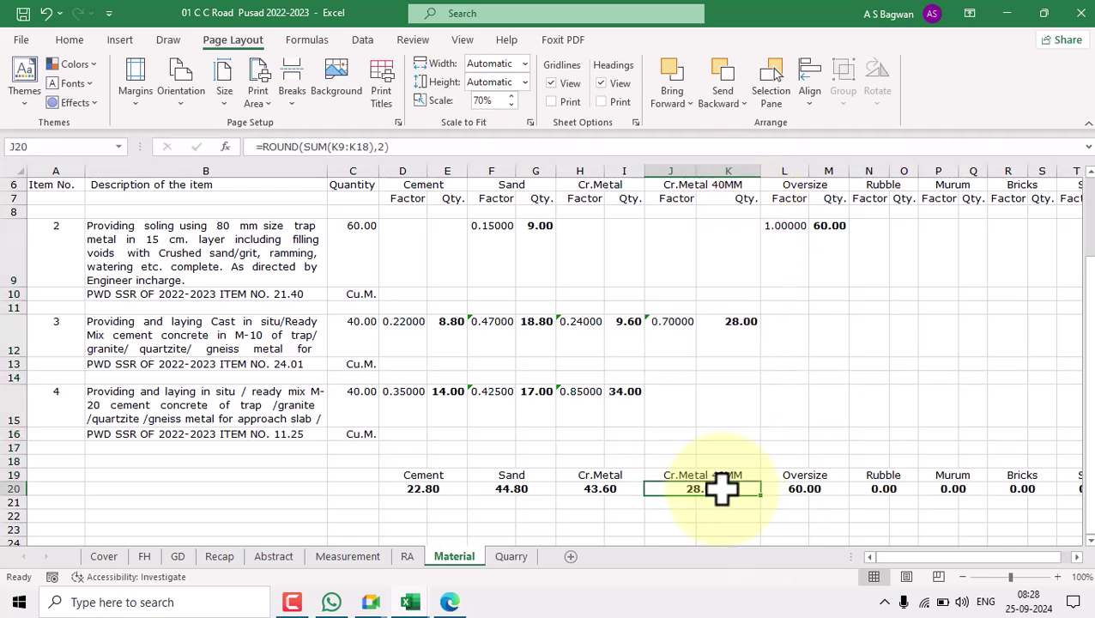
left_click(828, 486)
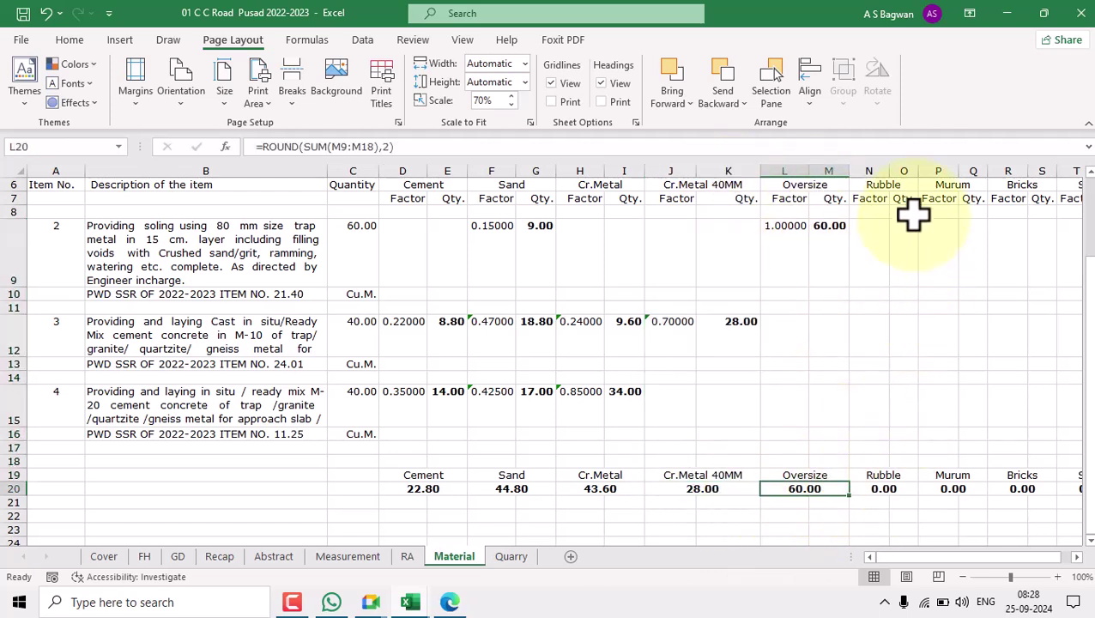
left_click(887, 488)
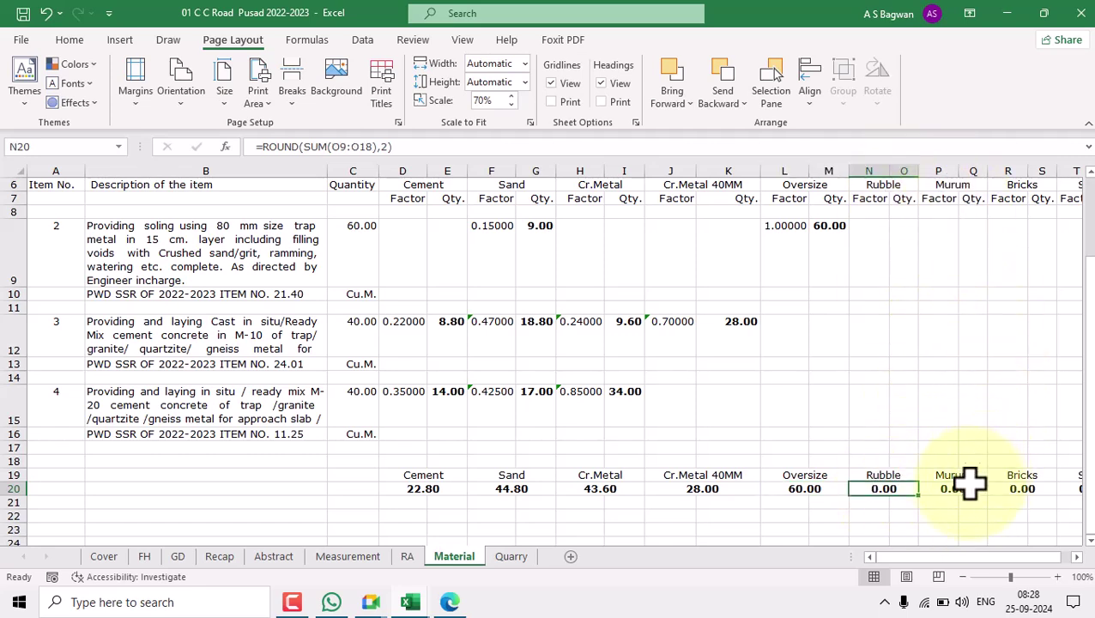
left_click(960, 489)
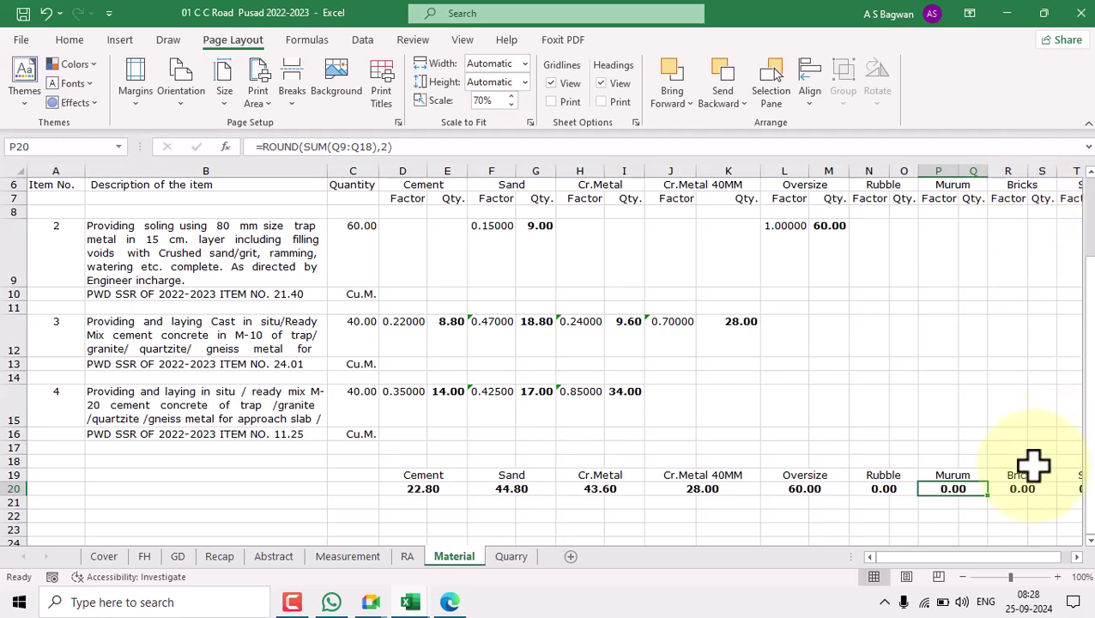
left_click_drag(980, 559, 1012, 560)
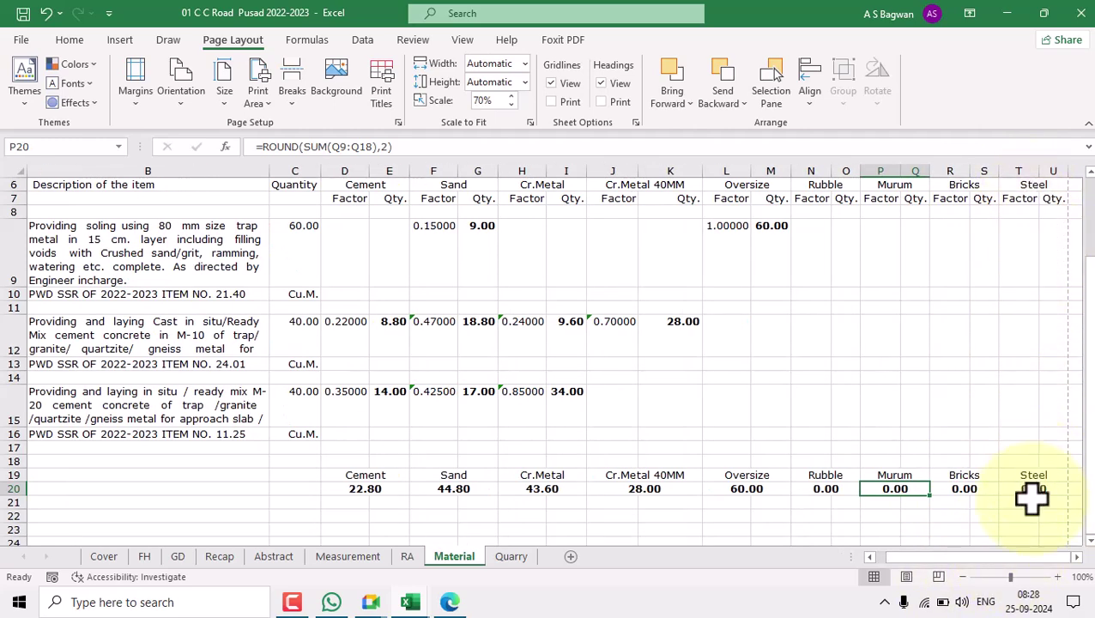
mouse_move(953, 566)
left_mouse_down()
mouse_move(899, 569)
mouse_move(955, 567)
left_mouse_up()
- Fill the Sand, Oversize, Rubble and Murum labels in row 19 with yellow
scroll(681, 407, "up", 2)
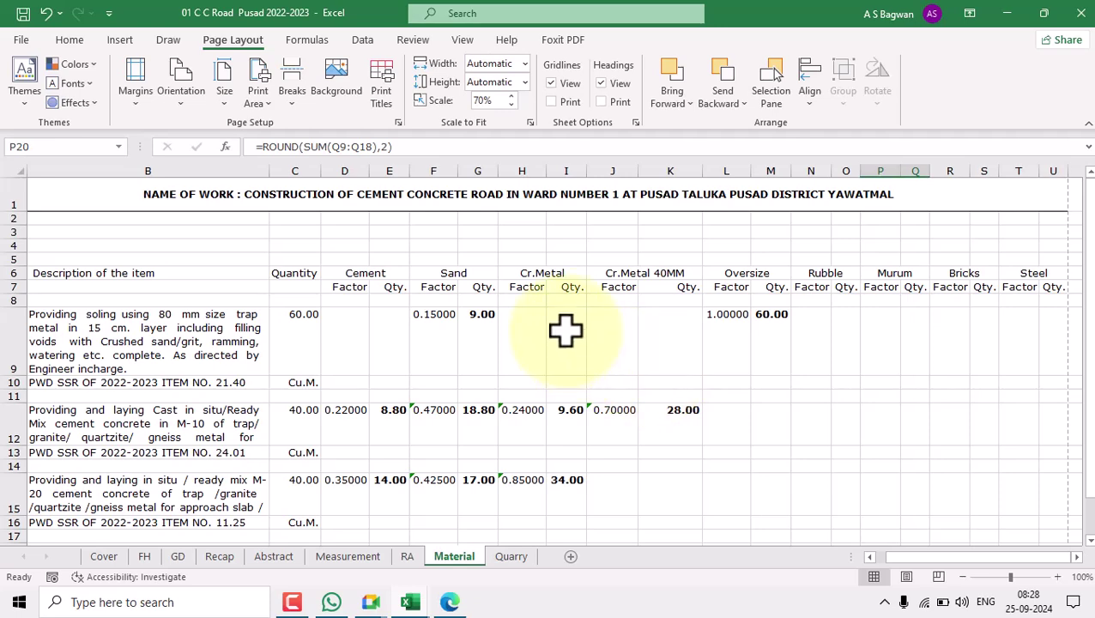
left_click(465, 275)
scroll(553, 384, "down", 2)
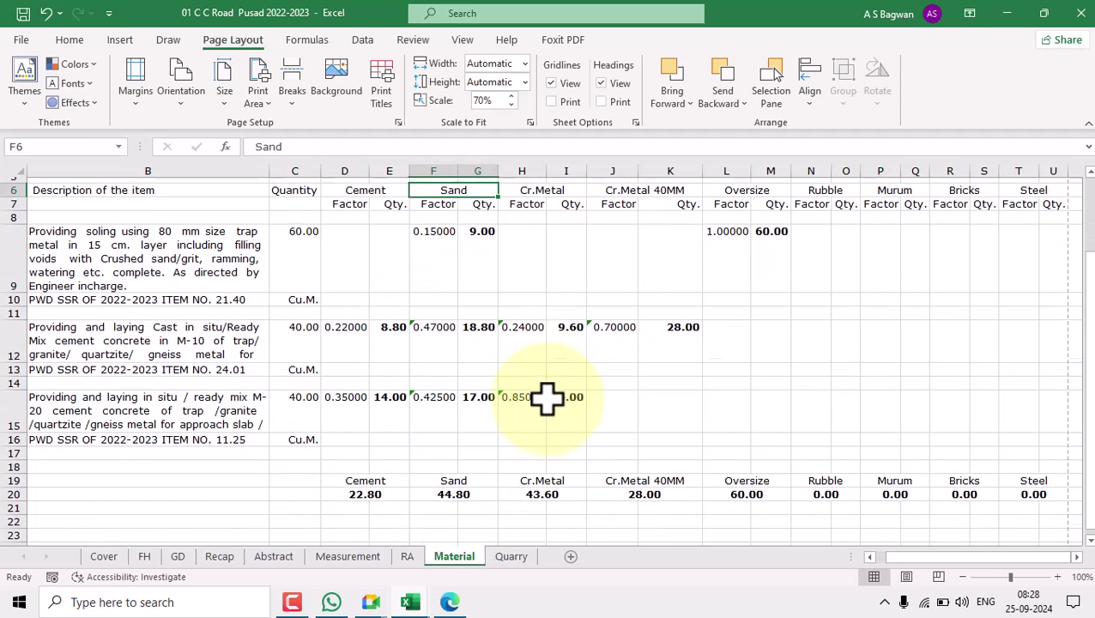
left_click(459, 476)
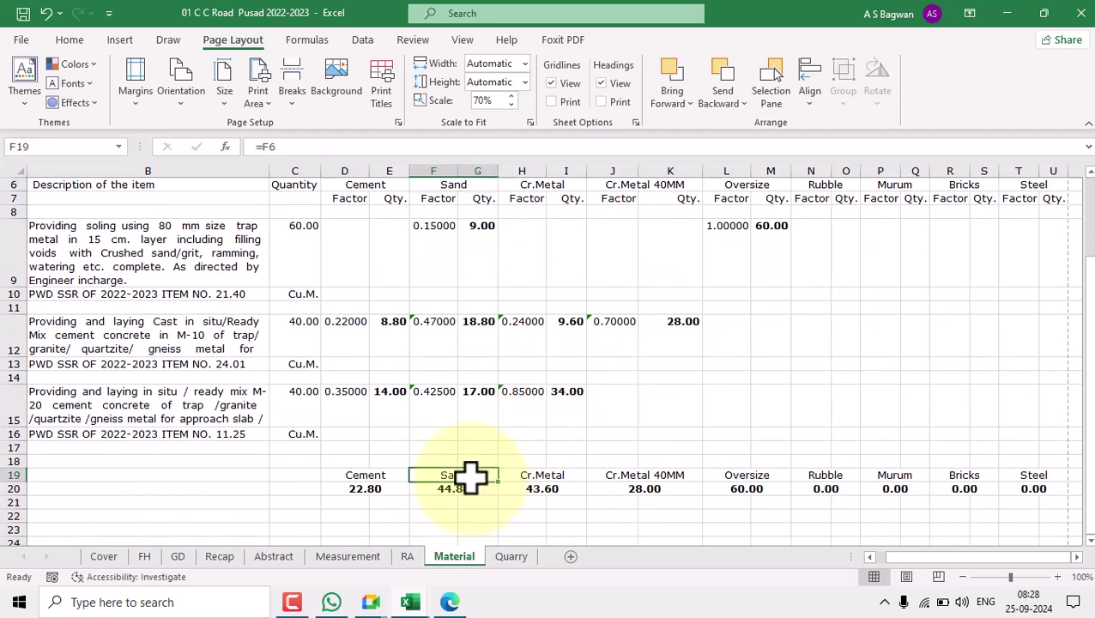
left_click(72, 41)
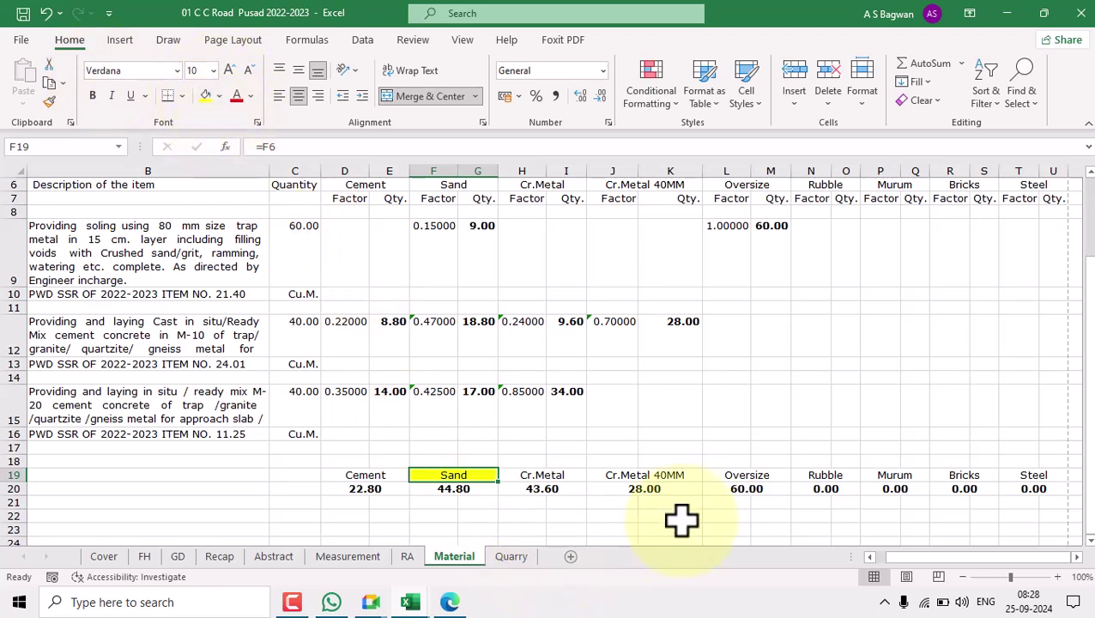
left_click(758, 472)
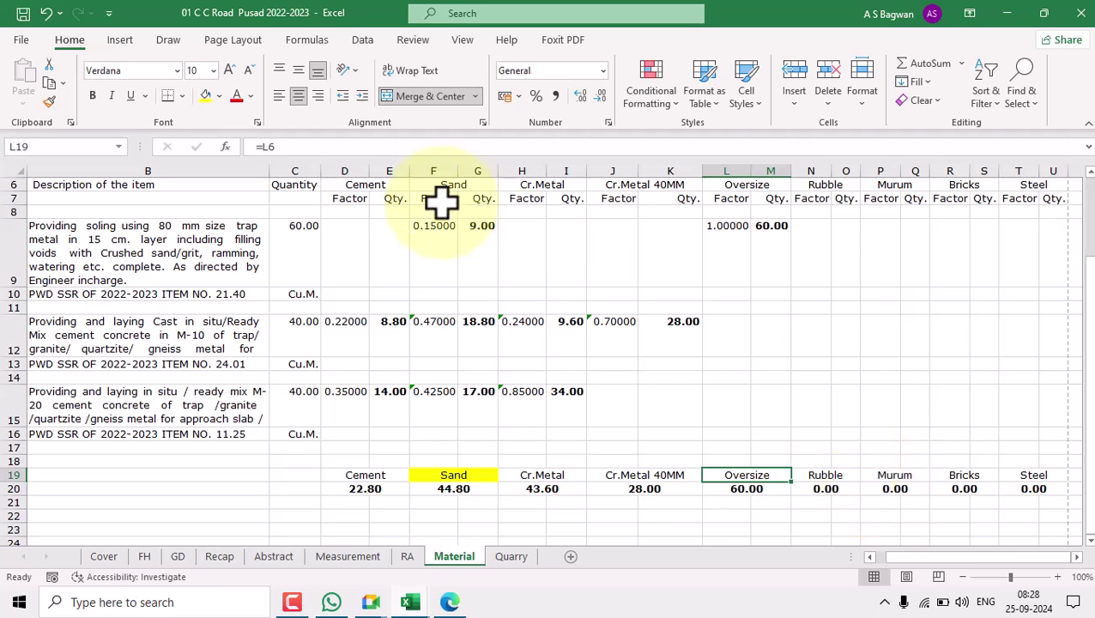
left_click(829, 476)
left_click(207, 96)
left_click(892, 478)
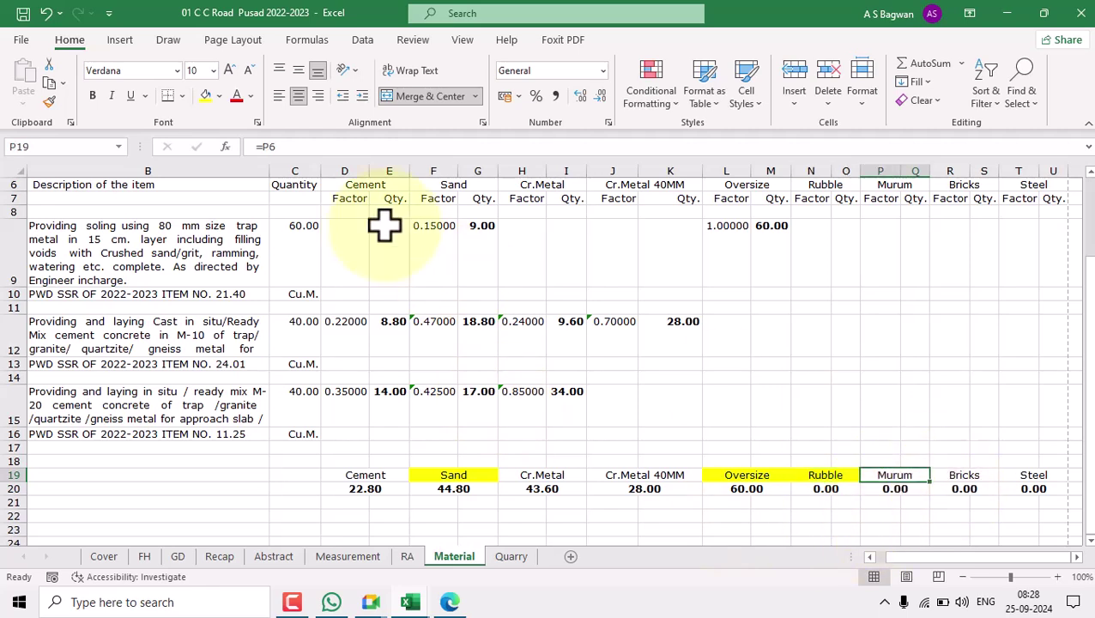
left_click_drag(933, 557, 970, 577)
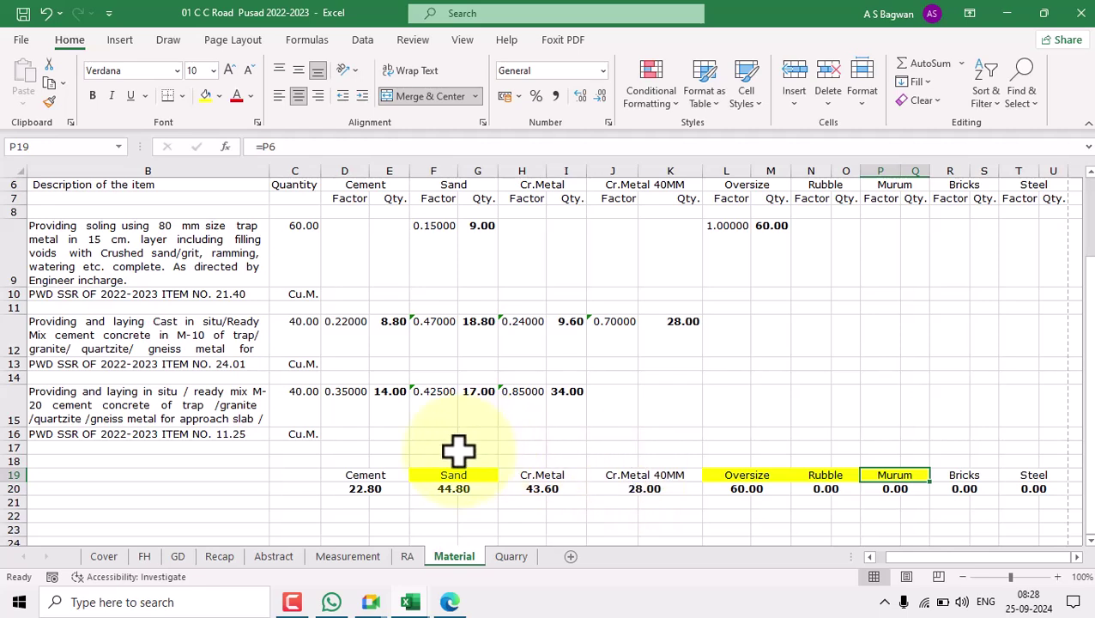
- Compare the unhighlighted row 19 labels for Cement, Cr.Metal, Cr.Metal 40MM, Bricks and Steel with their column headings
left_click(378, 183)
left_click(378, 478)
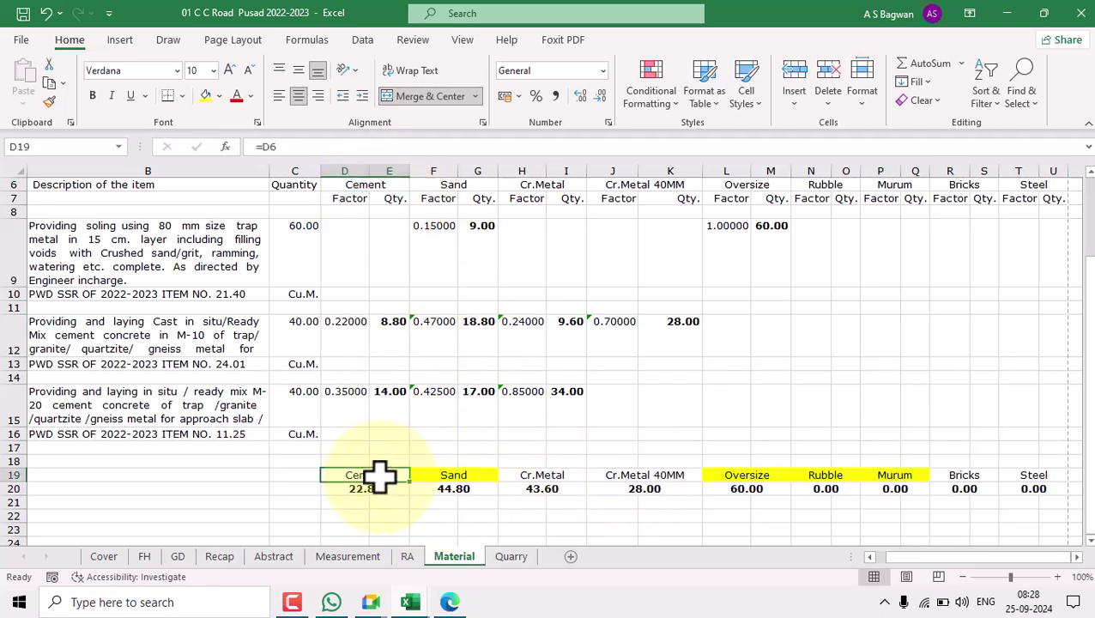
left_click(543, 184)
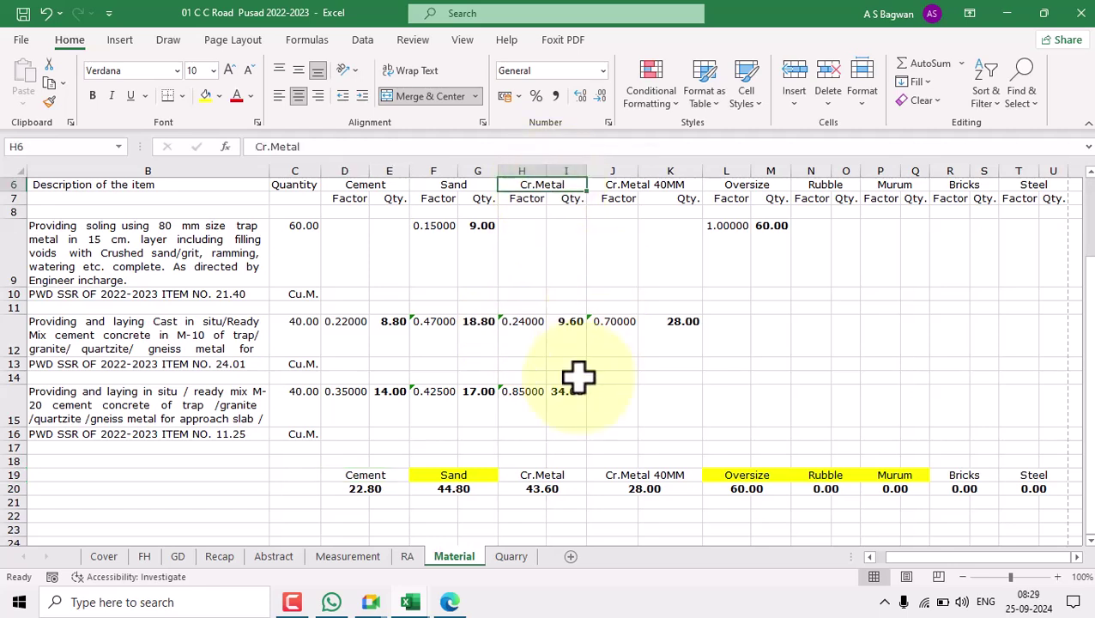
left_click(543, 475)
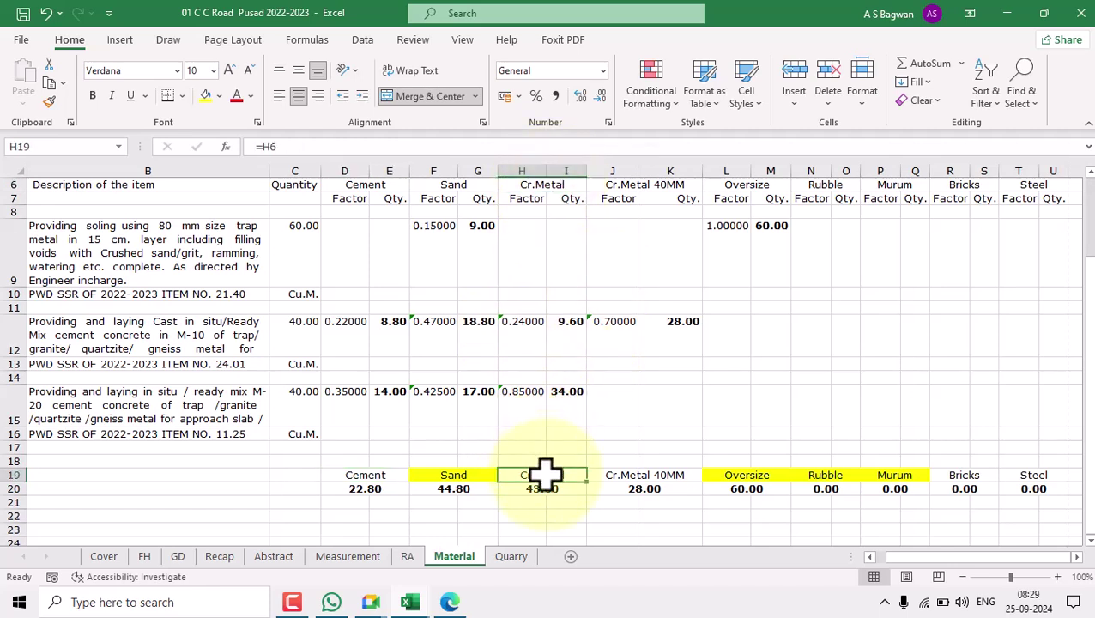
left_click(661, 183)
left_click(635, 475)
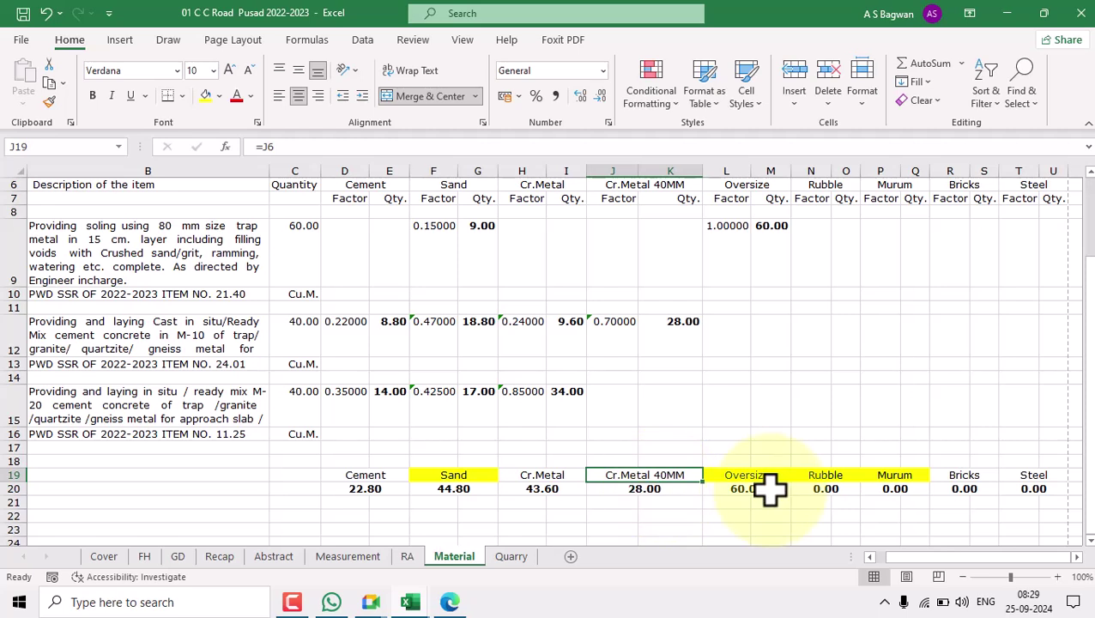
left_click(969, 182)
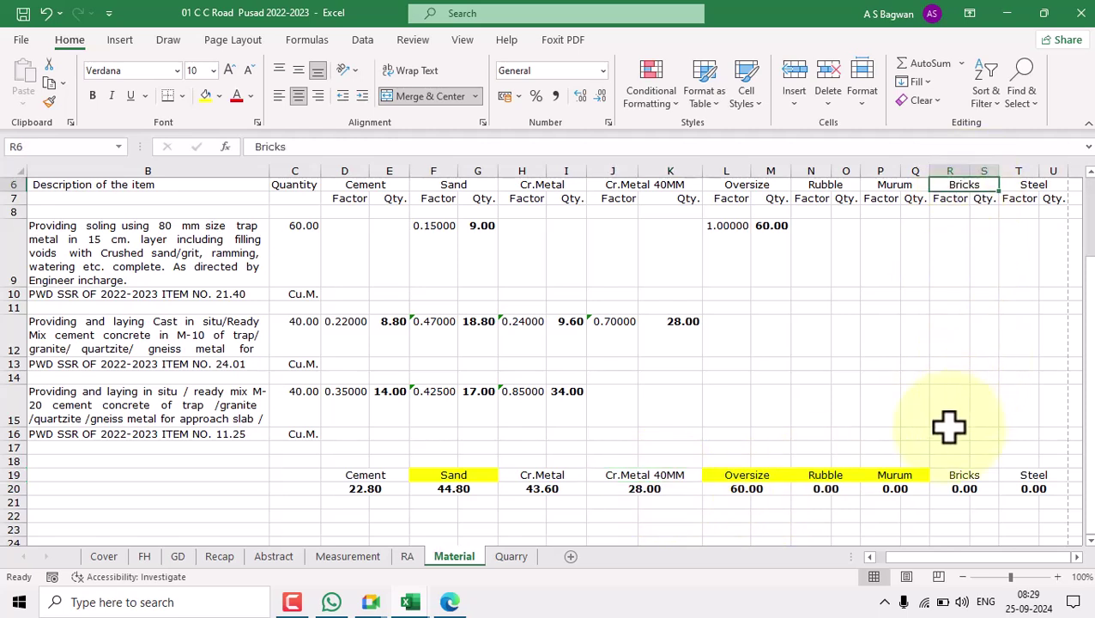
left_click(966, 472)
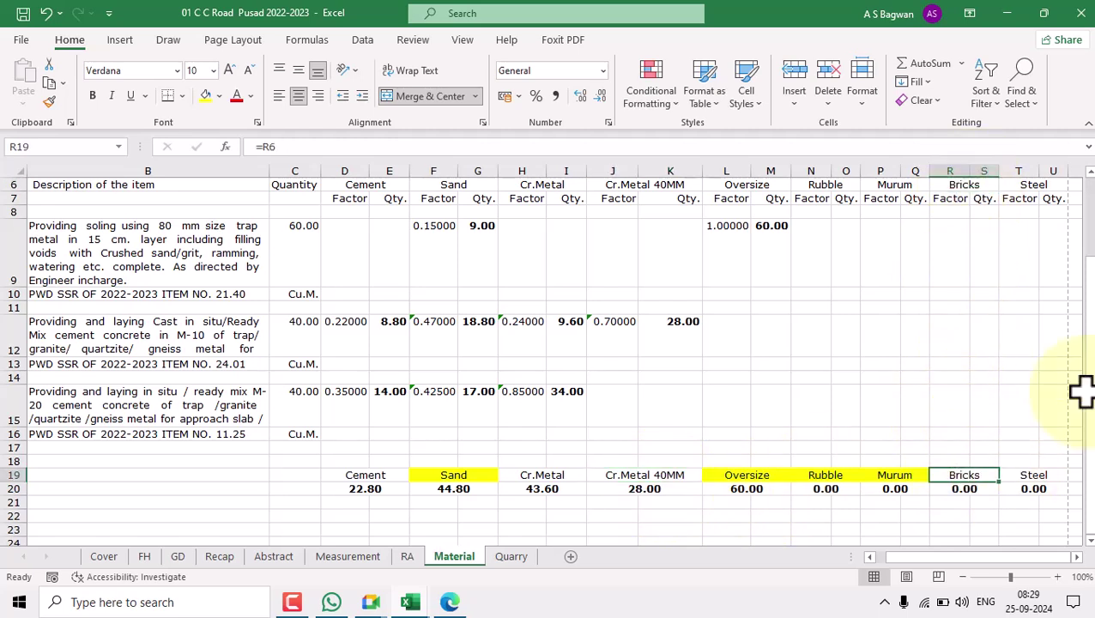
left_click(1030, 182)
left_click(1028, 476)
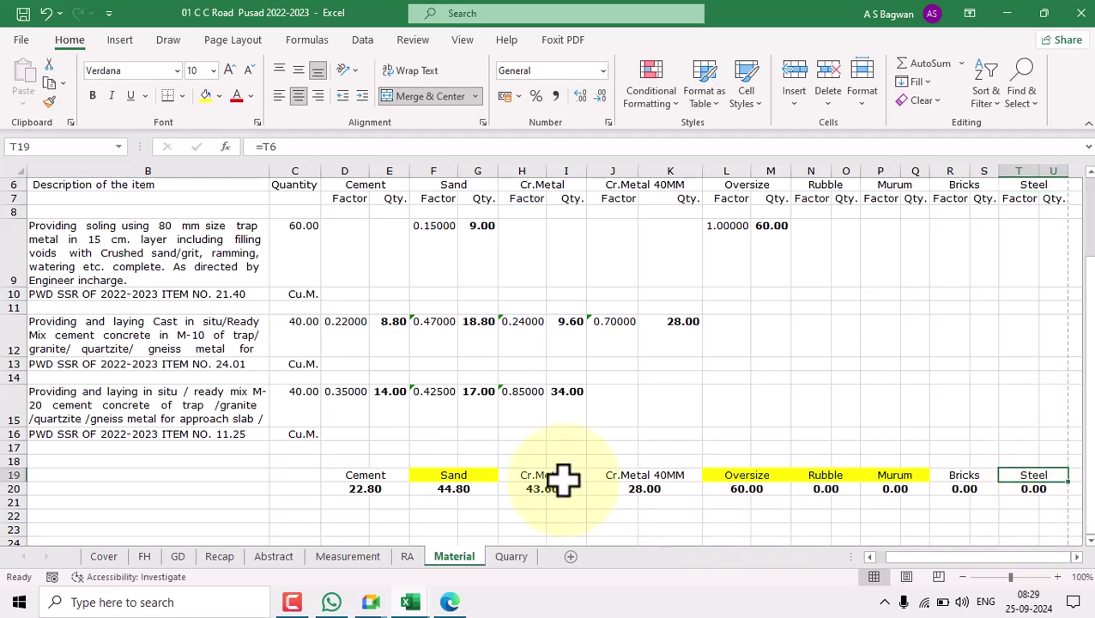
- Examine the highlighted Sand, Oversize, Rubble and Murum labels together with their totals in rows 19 and 20
left_click_drag(451, 479, 464, 489)
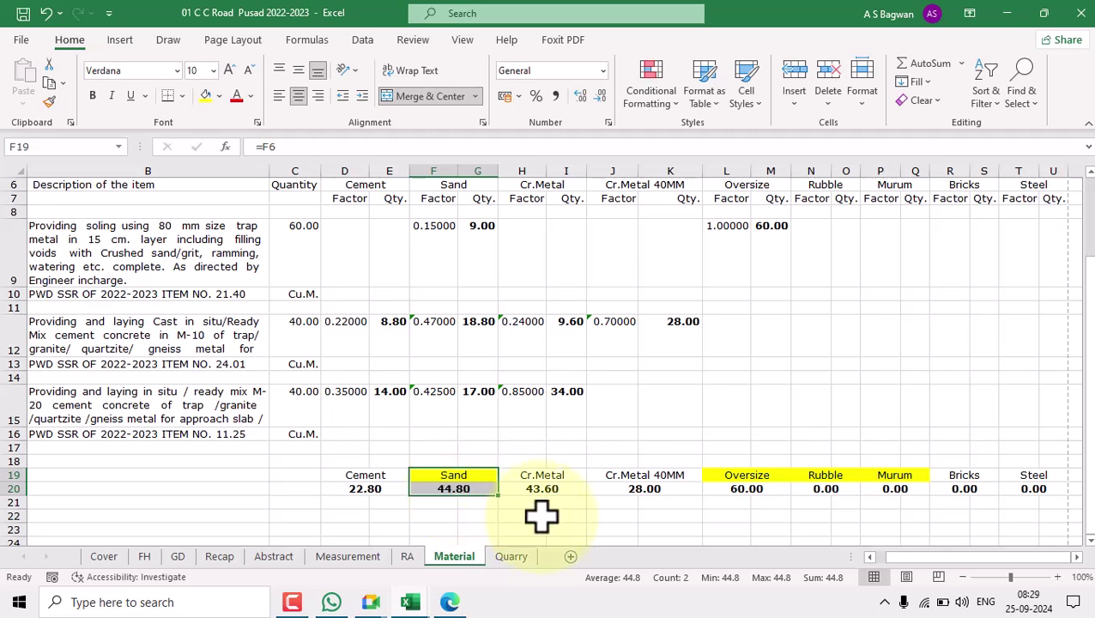
left_click_drag(460, 482, 464, 487)
left_click_drag(767, 484, 892, 487)
left_click_drag(736, 470, 893, 487)
scroll(732, 427, "up", 2)
scroll(741, 420, "down", 2)
left_click(835, 414)
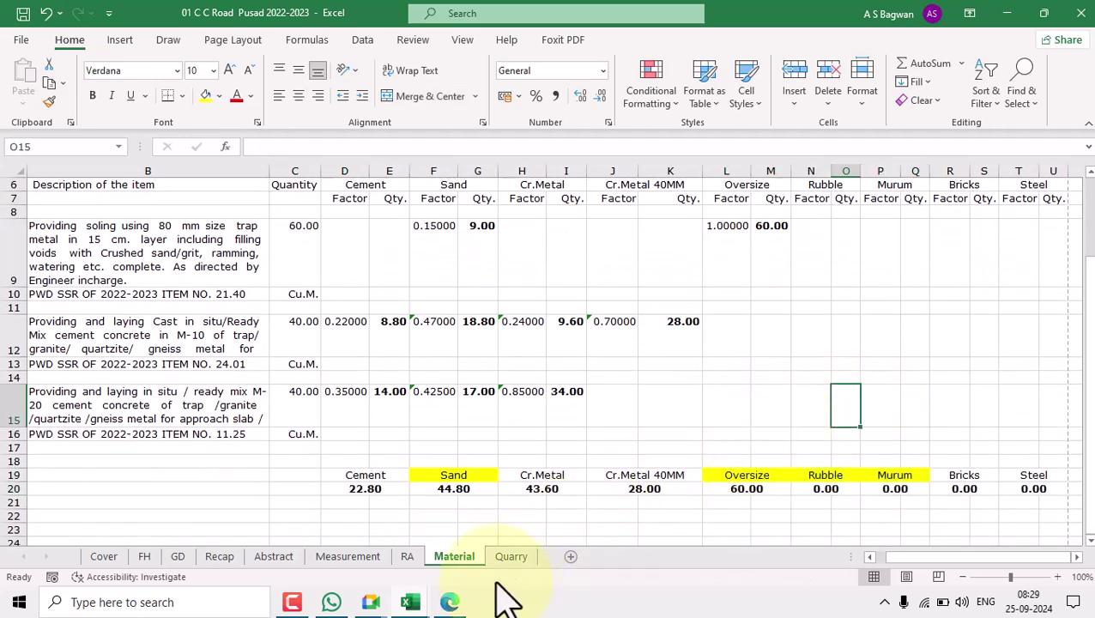
- Switch to the SSR_2022-23 PDF in Edge, go to page 9 and read royalty clauses v and vi
left_click(452, 603)
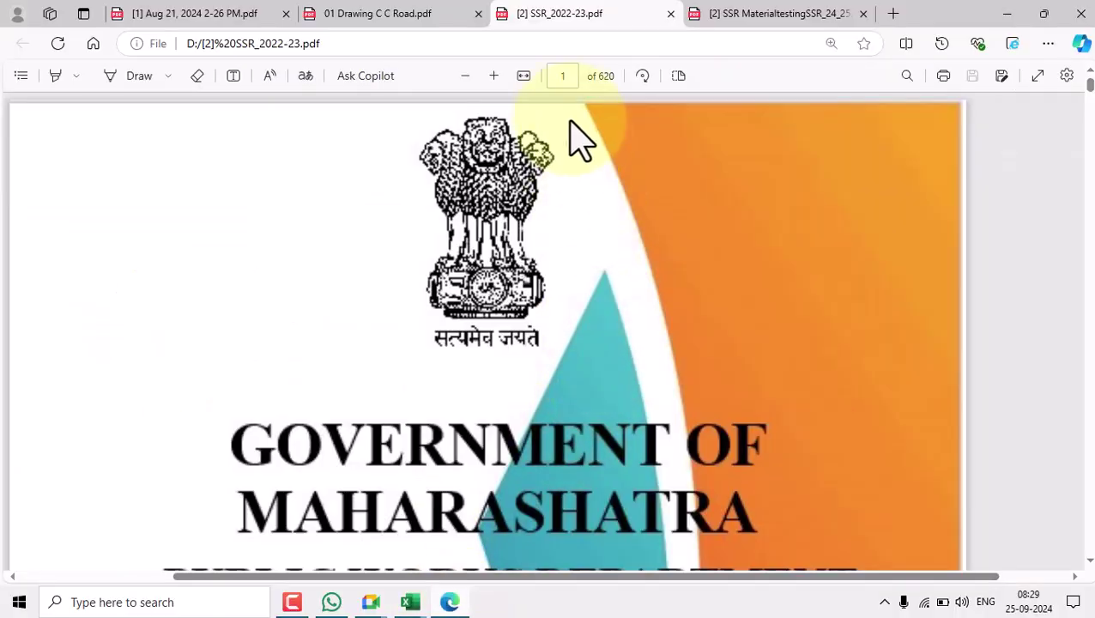
left_click(565, 76)
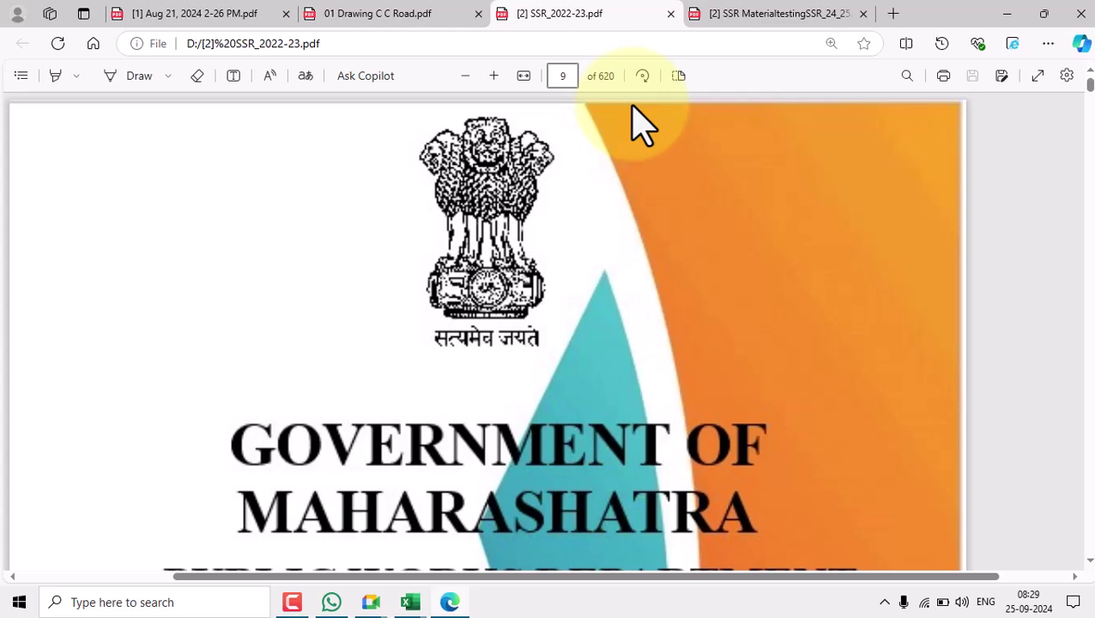
key("Return")
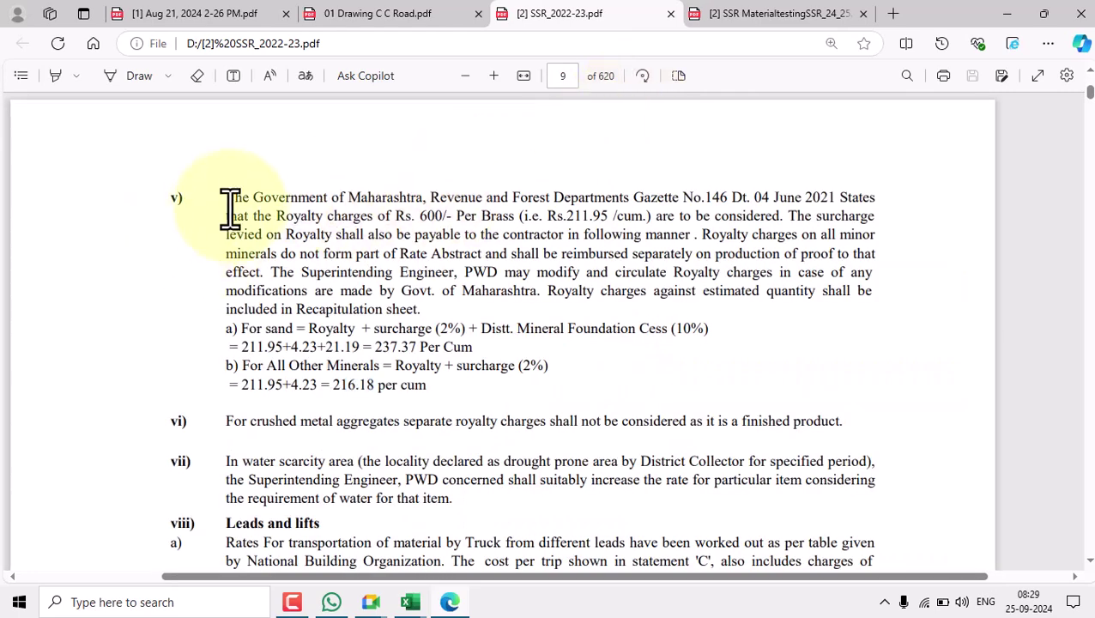
left_click_drag(223, 197, 822, 424)
left_click(369, 455)
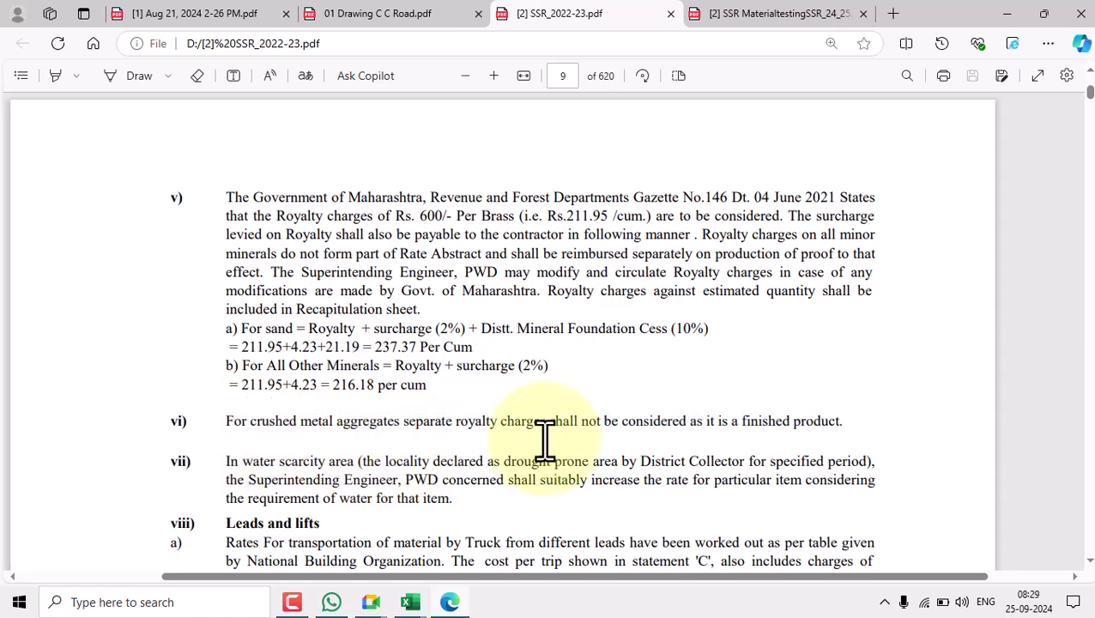
- Examine the per-cum royalty rates for sand and for all other minerals in clause v
left_click_drag(241, 330, 294, 331)
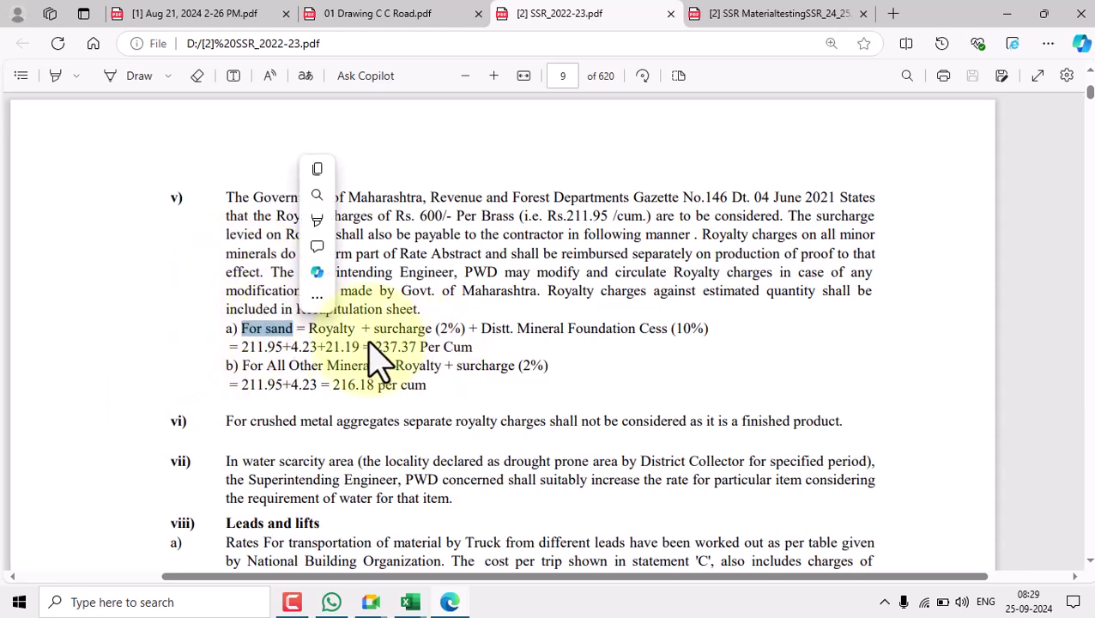
left_click(374, 347)
left_click_drag(374, 347, 416, 347)
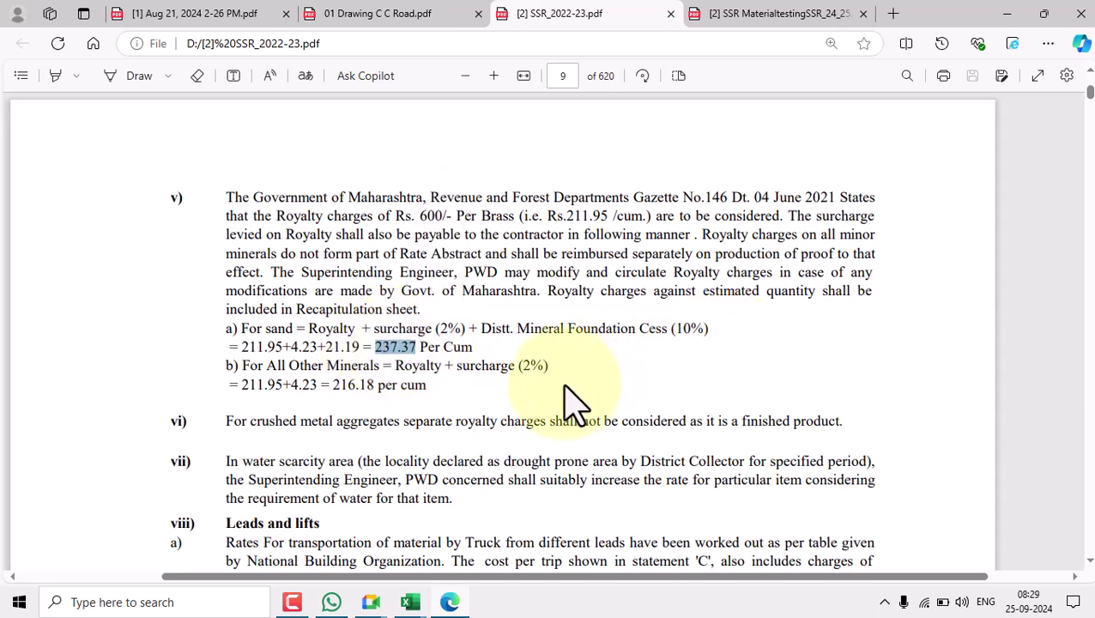
left_click(302, 367)
left_click_drag(243, 369, 380, 367)
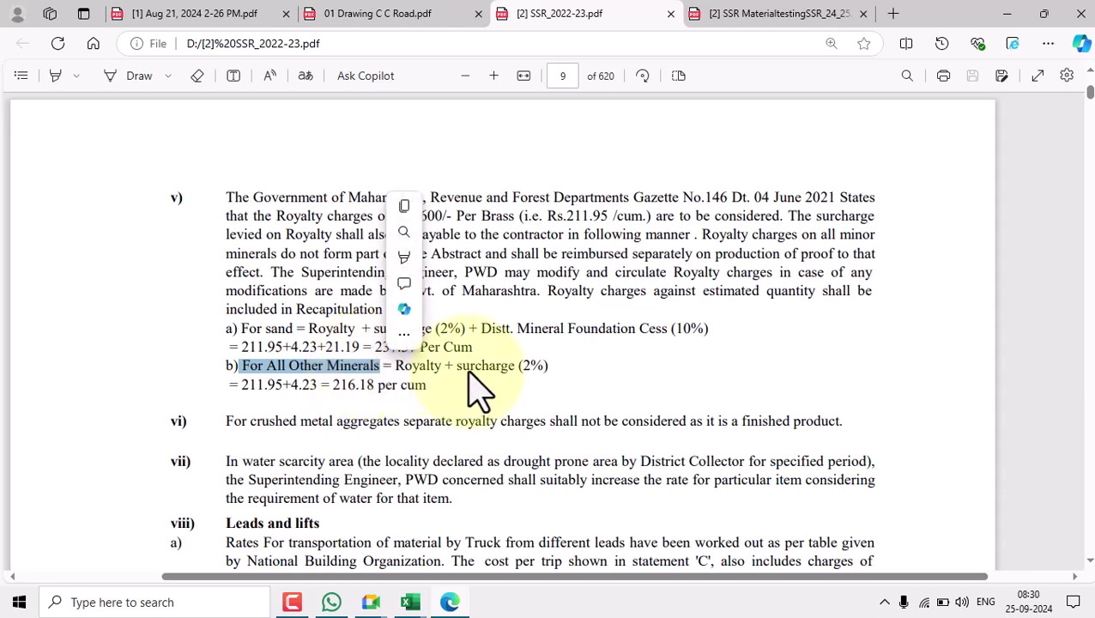
left_click(361, 398)
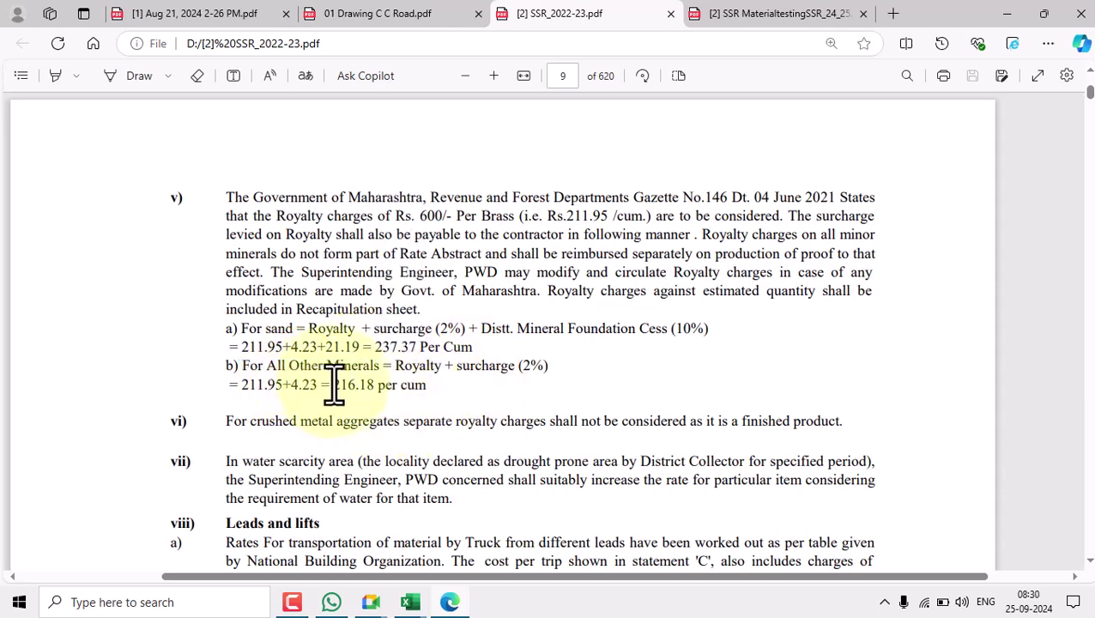
left_click_drag(333, 386, 375, 388)
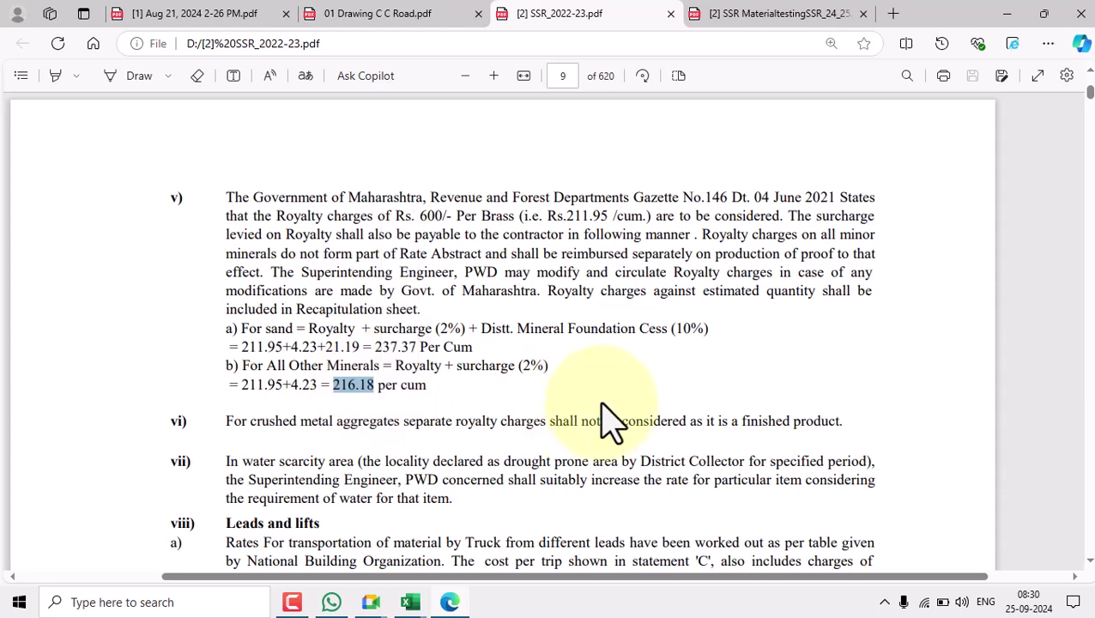
left_click(289, 395)
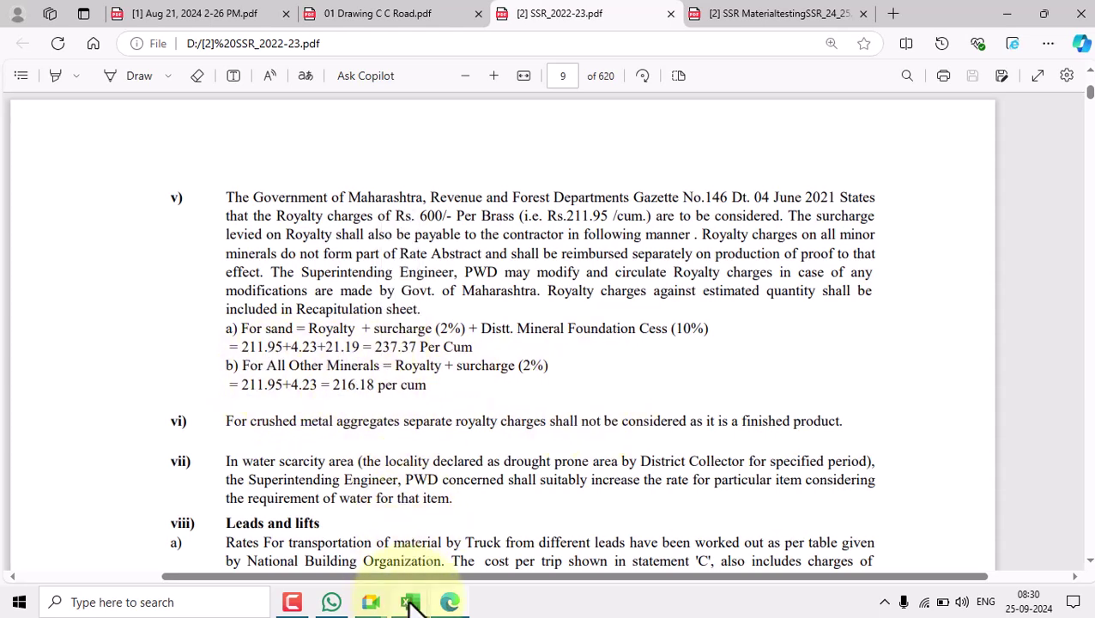
- Return to the 01 C C Road workbook in Excel and review the Oversize, Rubble and Murum labels and the item 4 rows through the totals
mouse_move(410, 601)
left_click(354, 554)
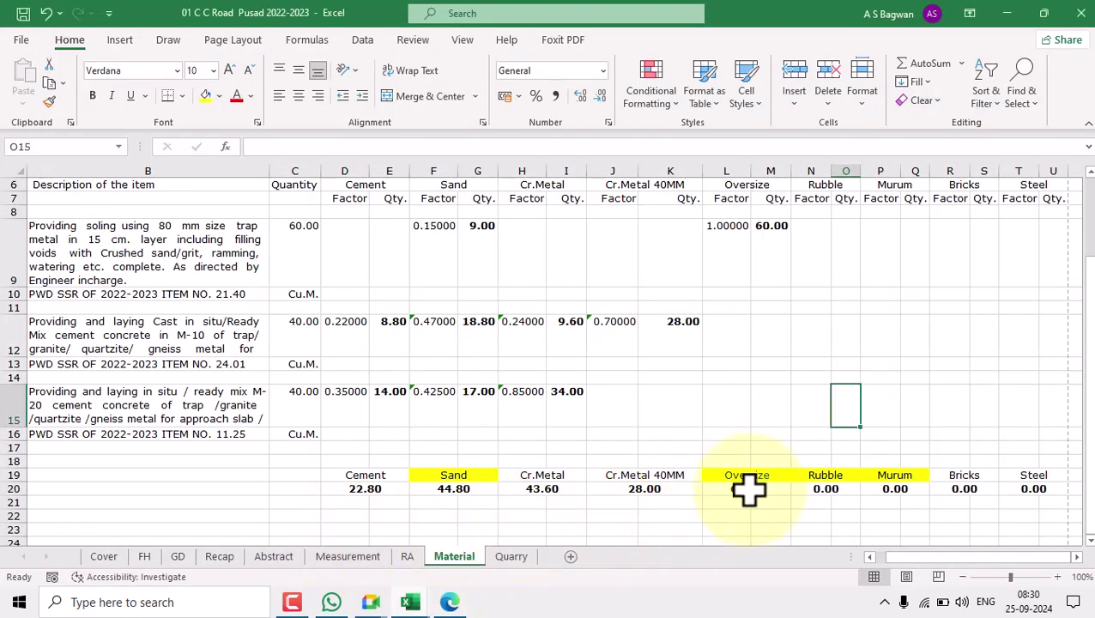
left_click(756, 475)
left_click(848, 474)
left_click(893, 477)
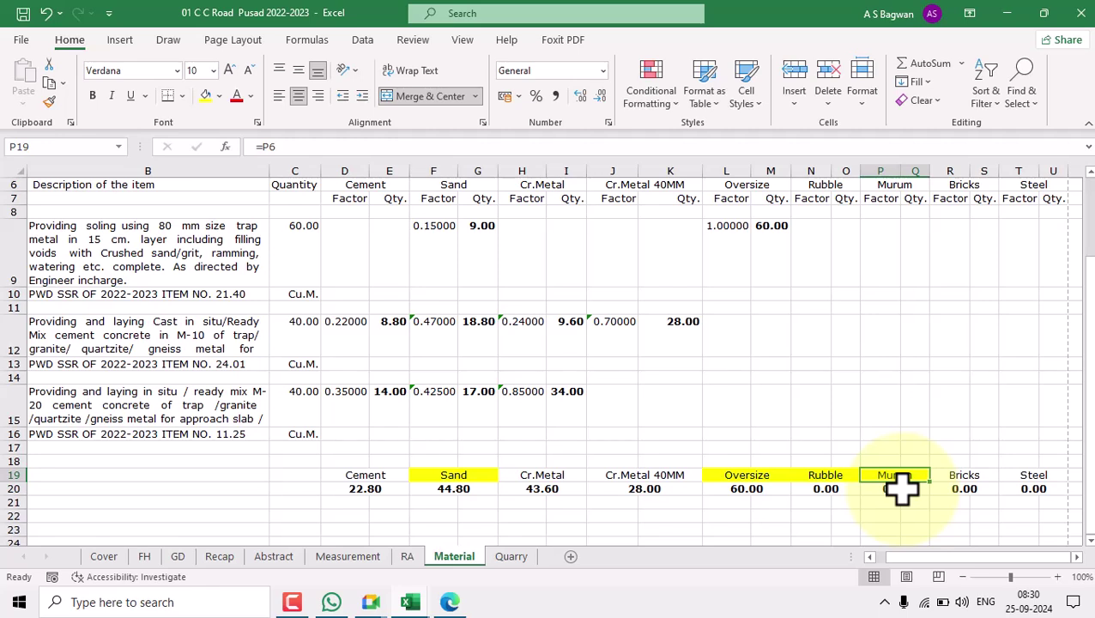
left_click_drag(920, 557, 849, 560)
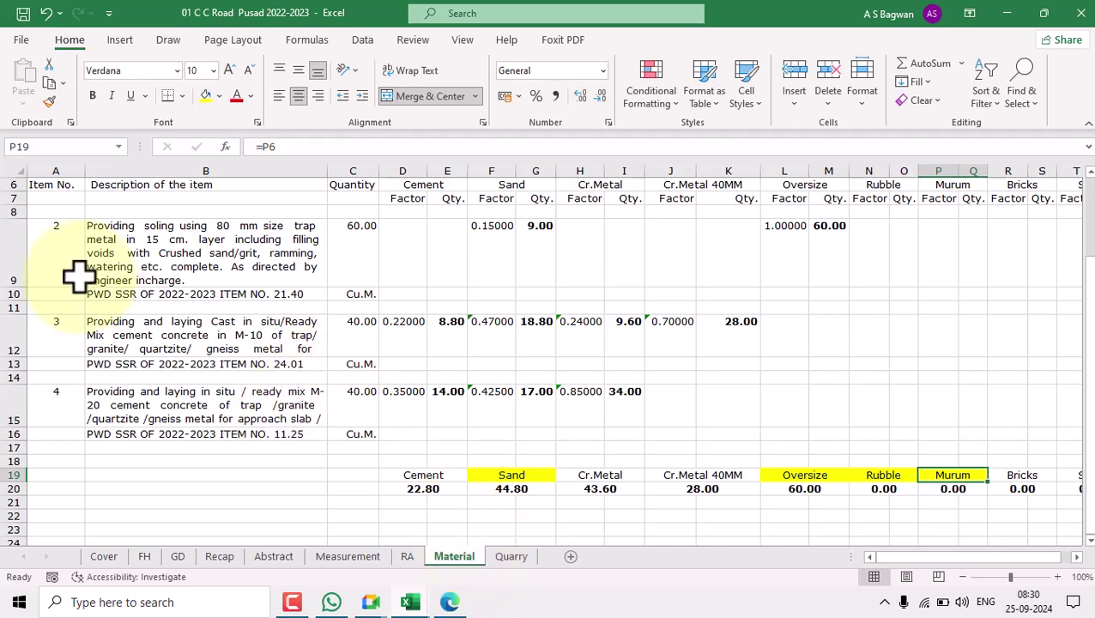
left_click_drag(64, 397, 929, 491)
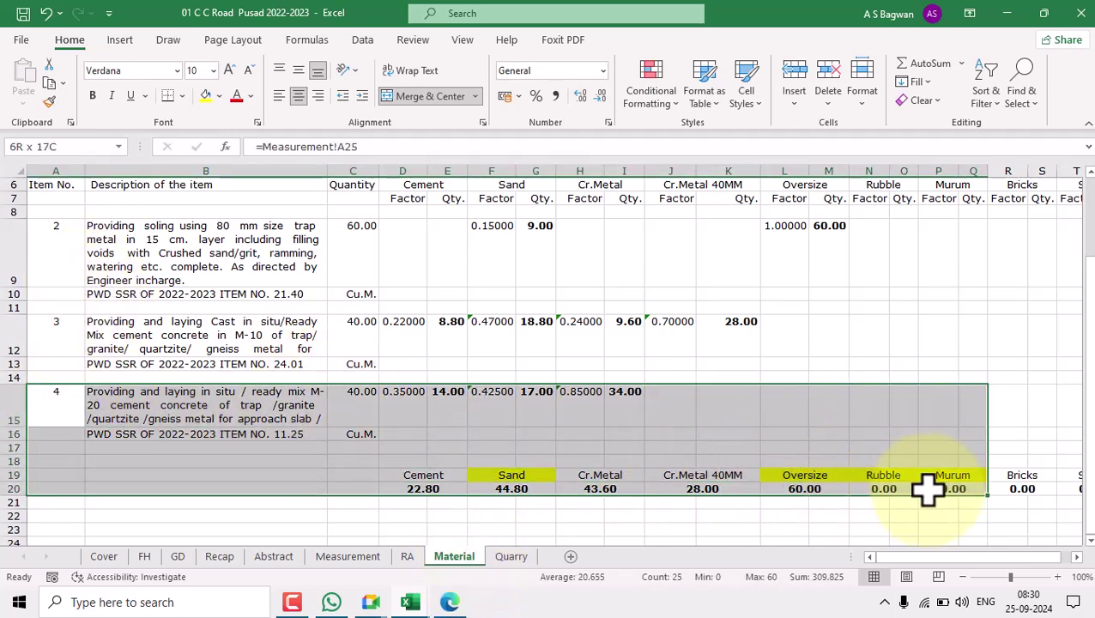
- Compare the SSR's sand and other-mineral royalty rules with the Sand, Oversize, Rubble and Murum labels and totals in the Material sheet
left_click(451, 602)
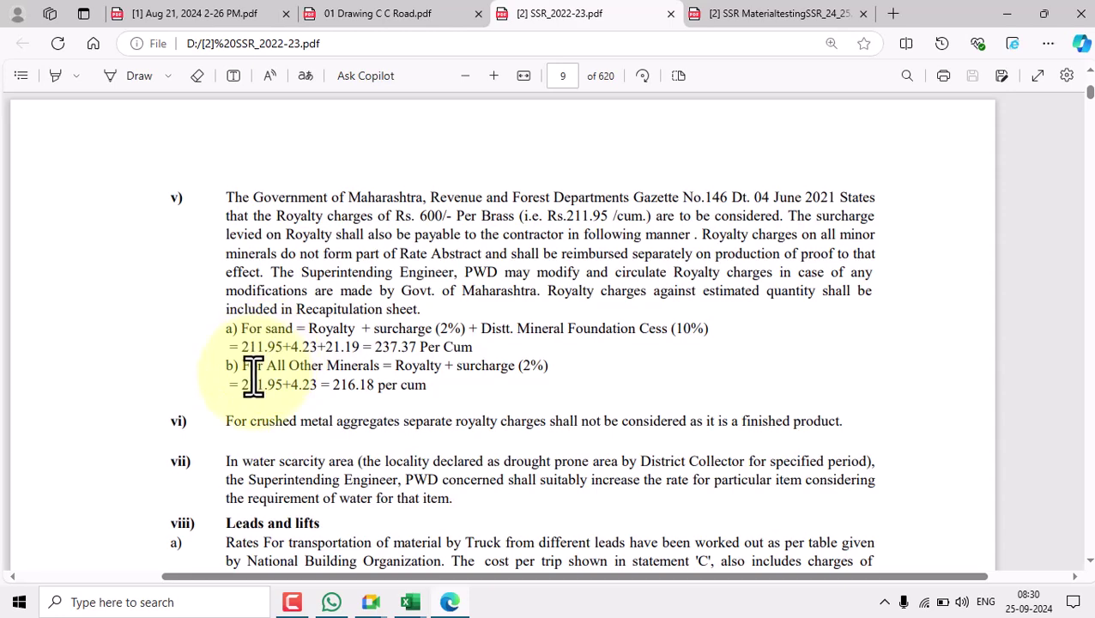
mouse_move(412, 605)
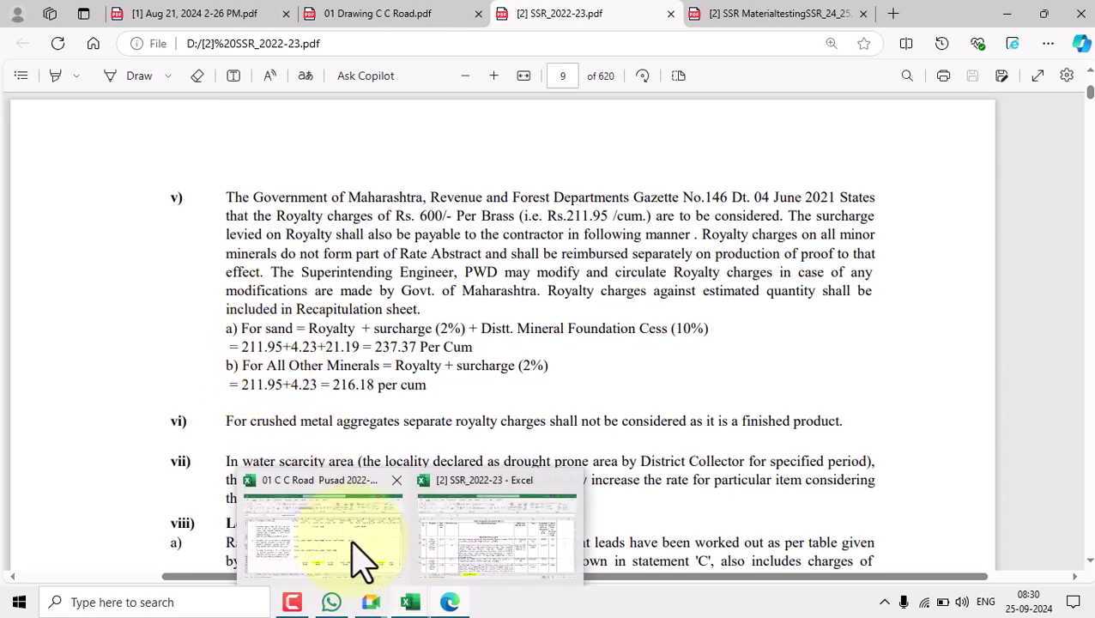
left_click(355, 562)
left_click(510, 476)
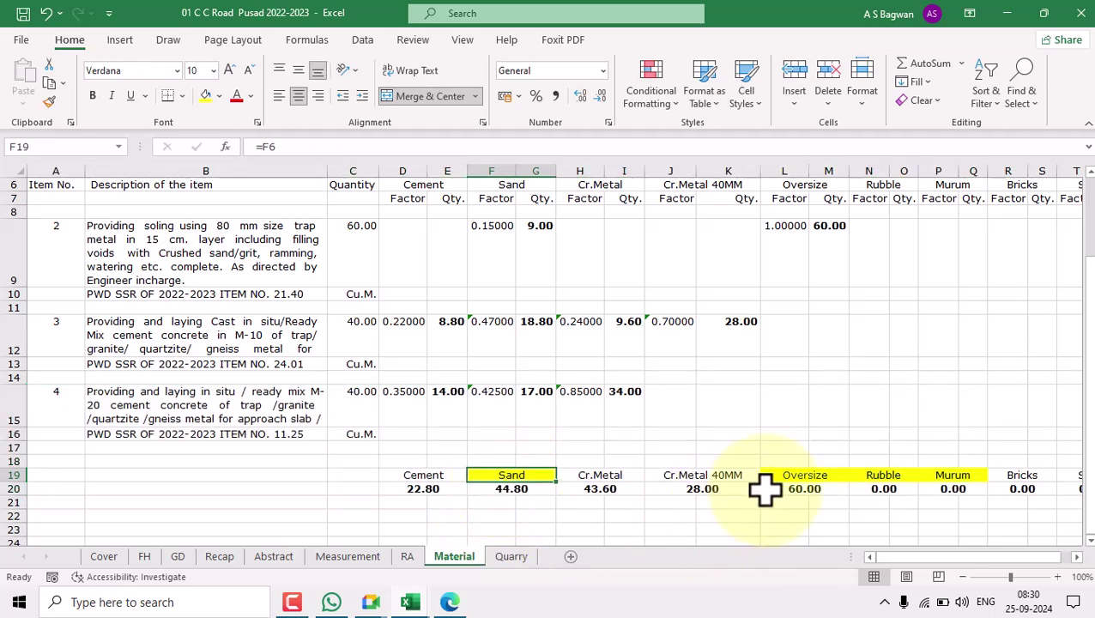
left_click_drag(815, 479, 936, 489)
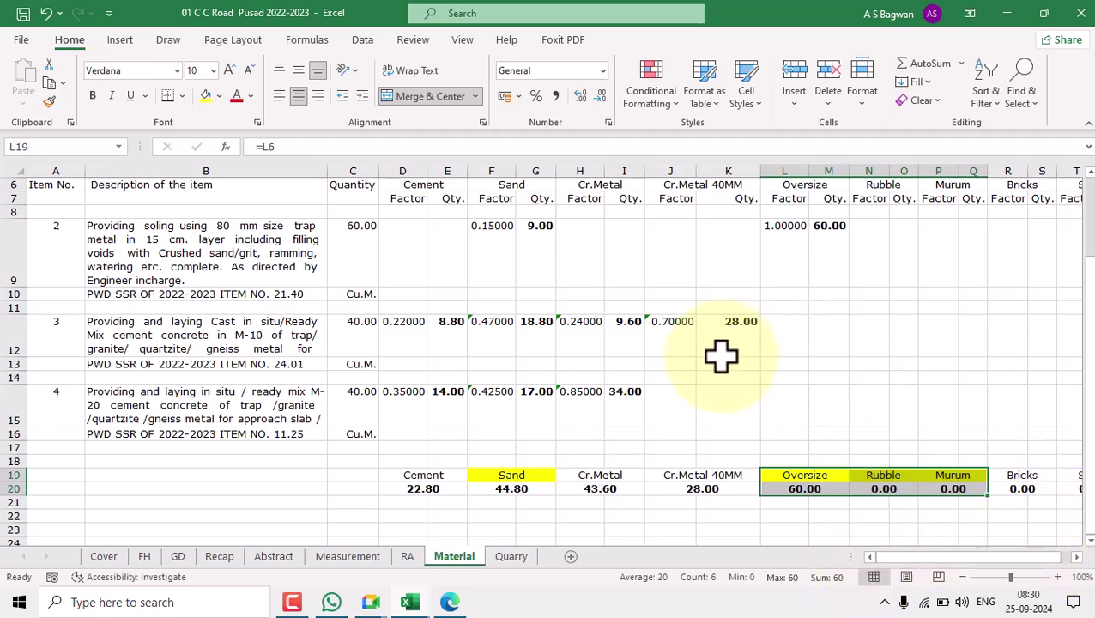
- Review the testing charges schedule from page 587 of the SSR_2022-23 PDF in Edge, and view the 2024-25 material testing schedule
left_click(450, 602)
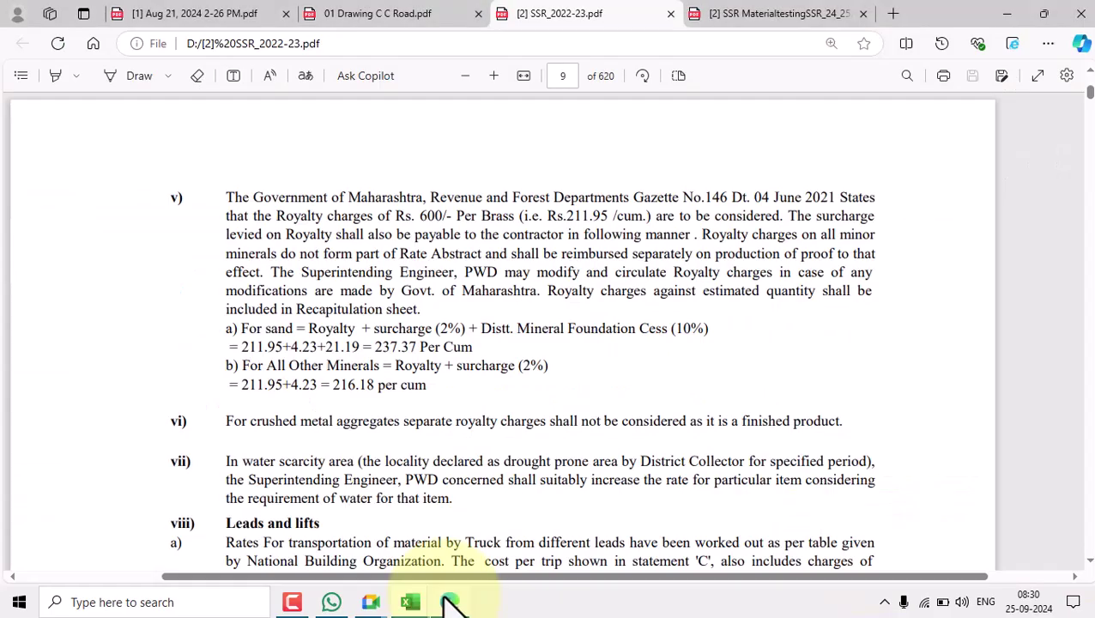
left_click(567, 76)
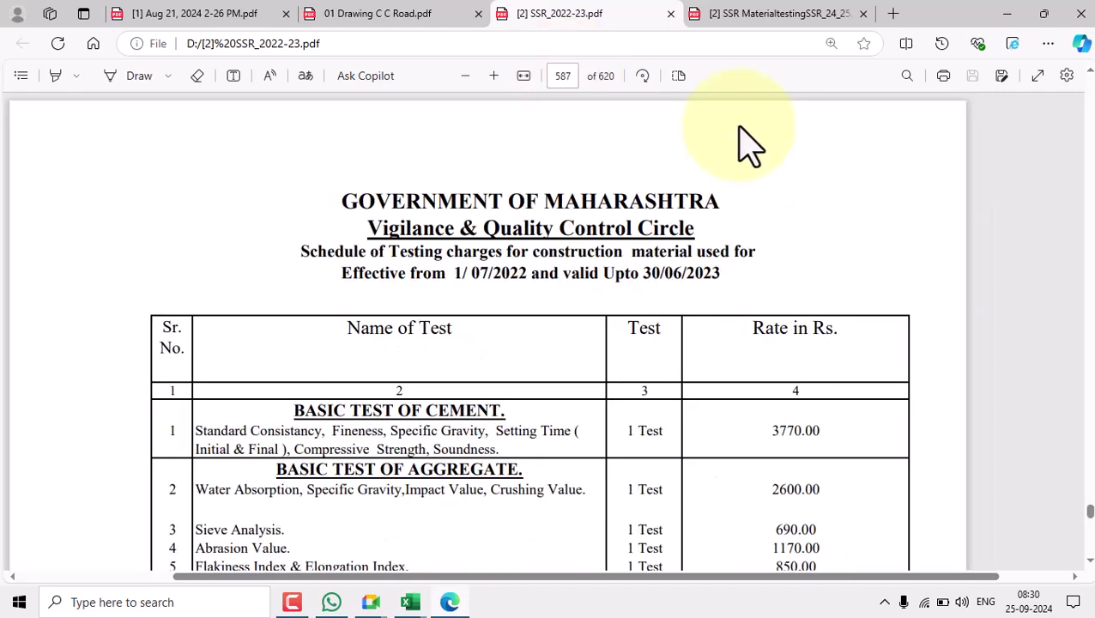
scroll(429, 335, "down", 2)
scroll(419, 348, "down", 20)
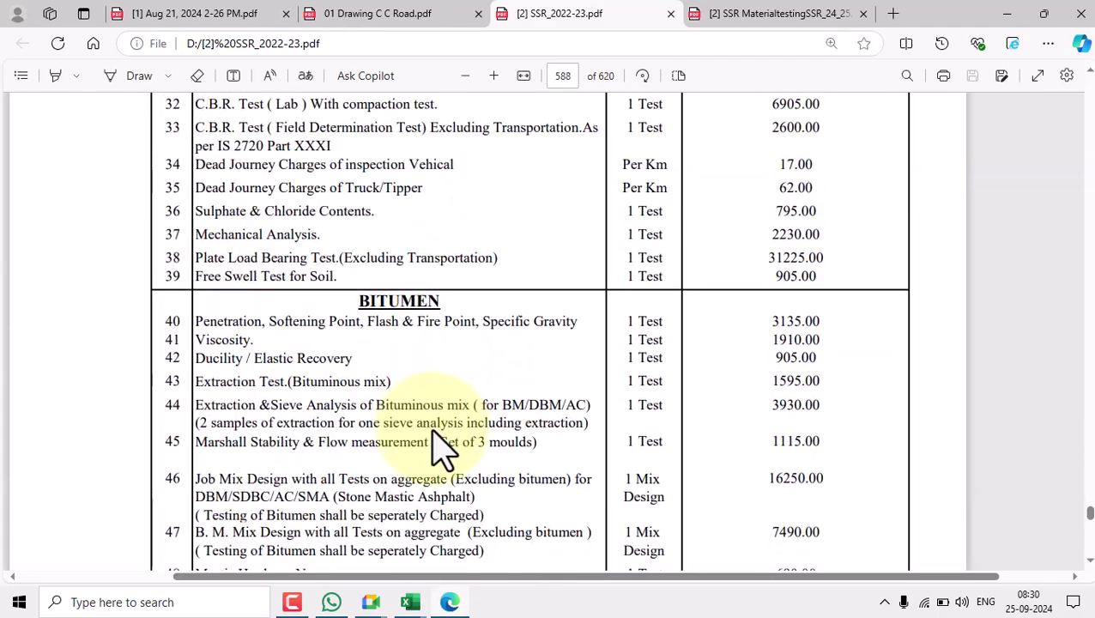
scroll(511, 395, "up", 10)
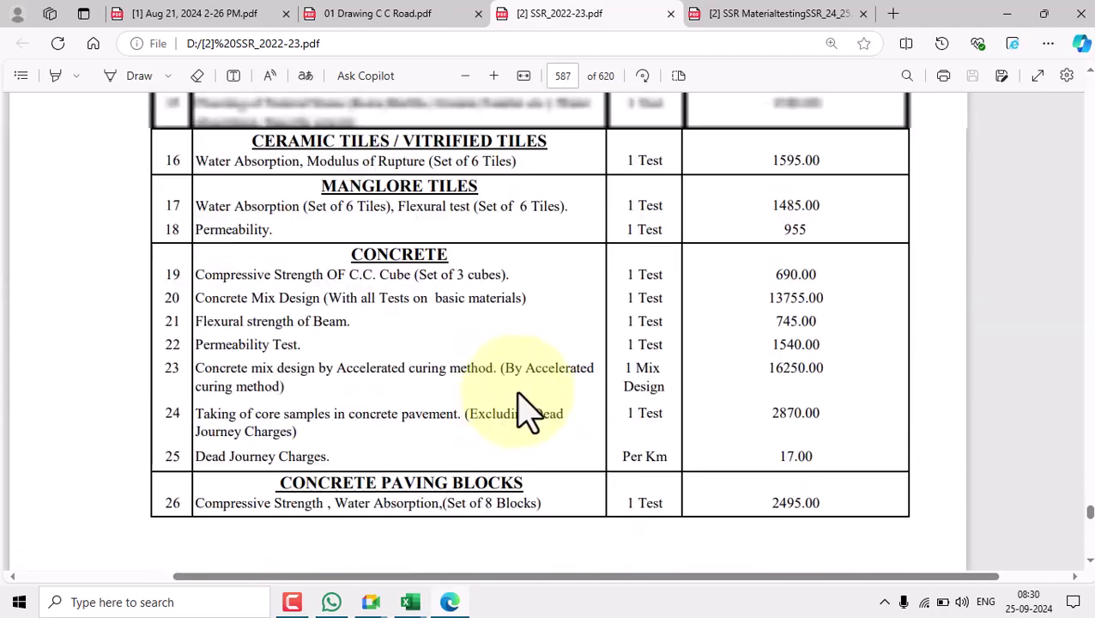
scroll(598, 453, "up", 5)
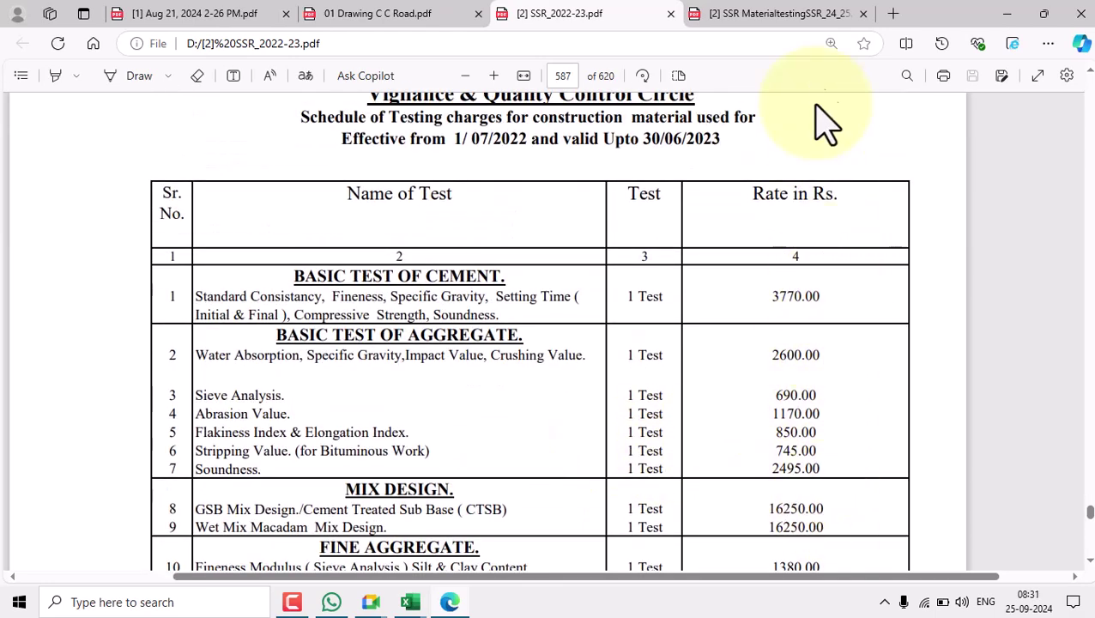
left_click(777, 14)
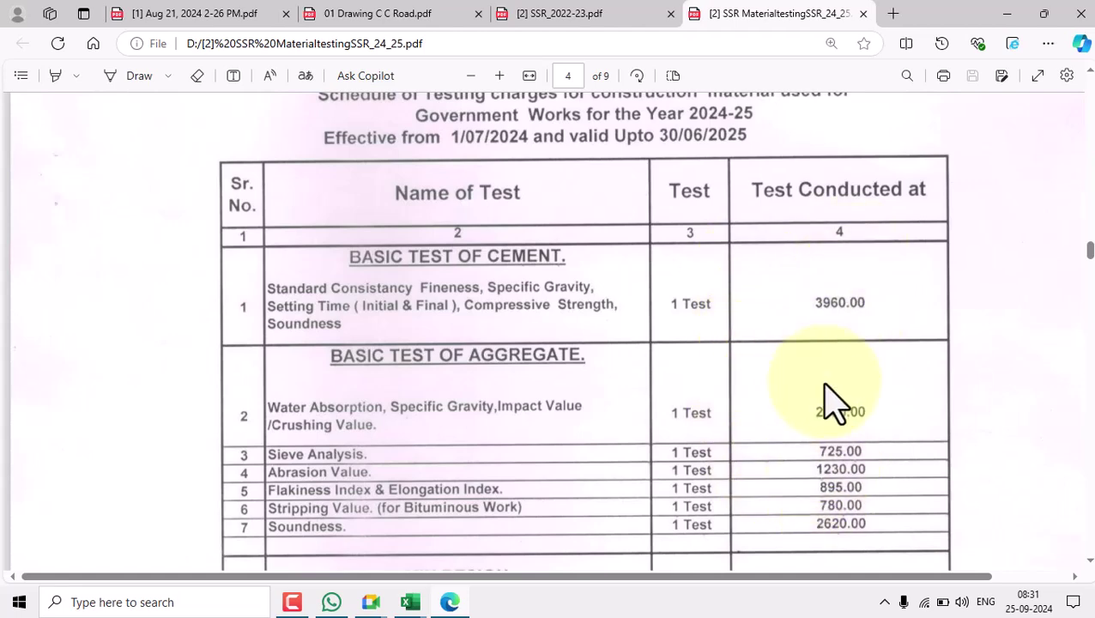
- Return to the Material sheet of the 01 C C Road workbook in Excel and review its headings, item quantities and totals
mouse_move(412, 599)
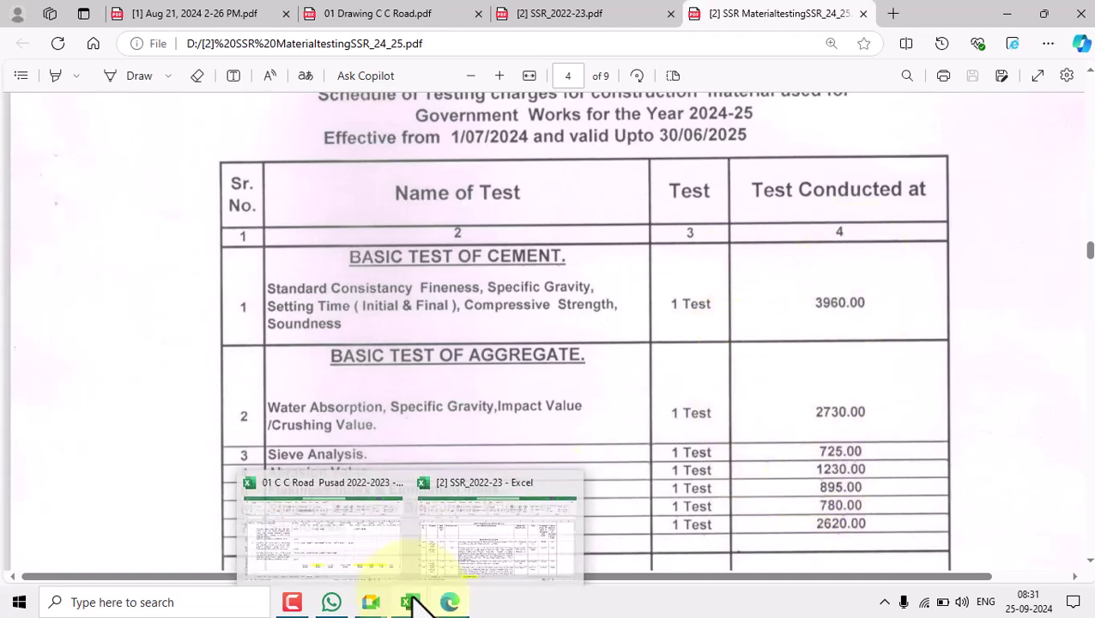
left_click(347, 563)
left_click(702, 403)
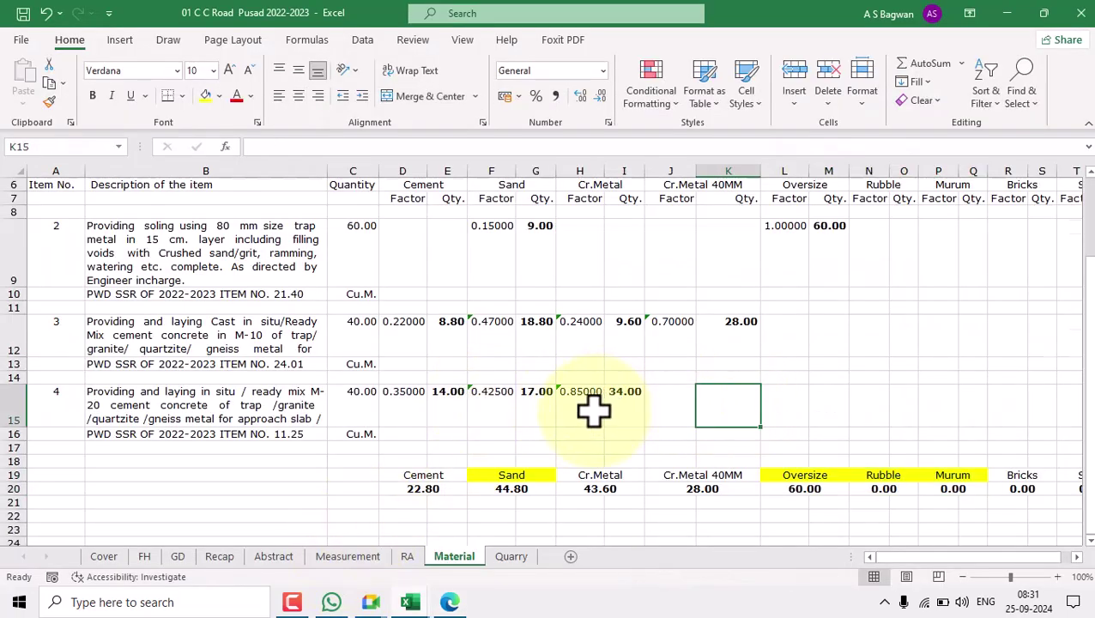
scroll(595, 412, "up", 2)
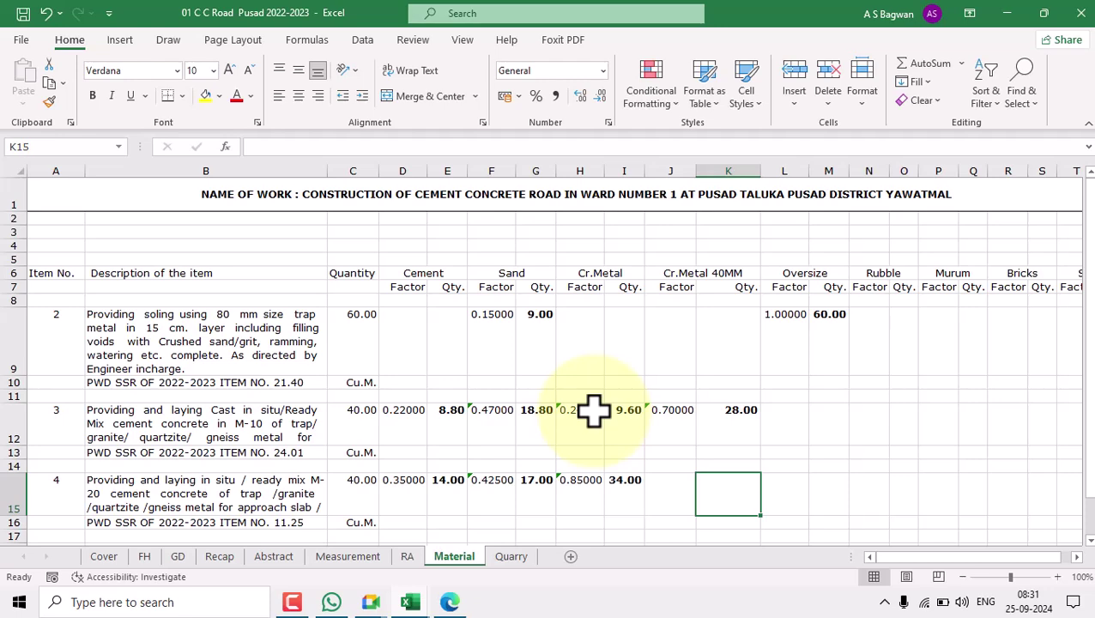
scroll(595, 412, "down", 2)
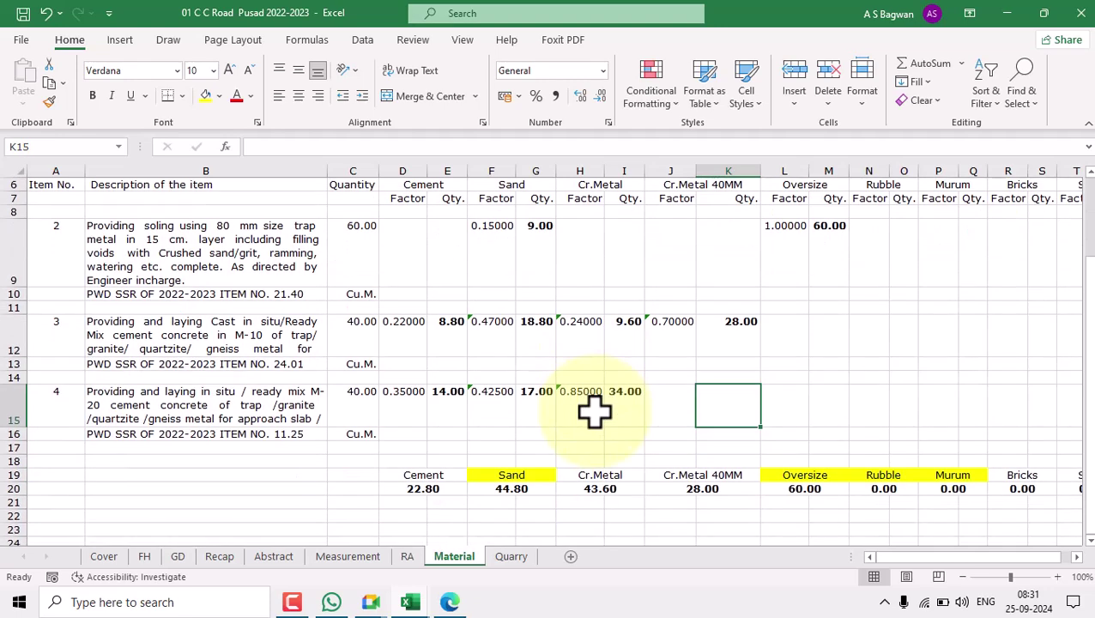